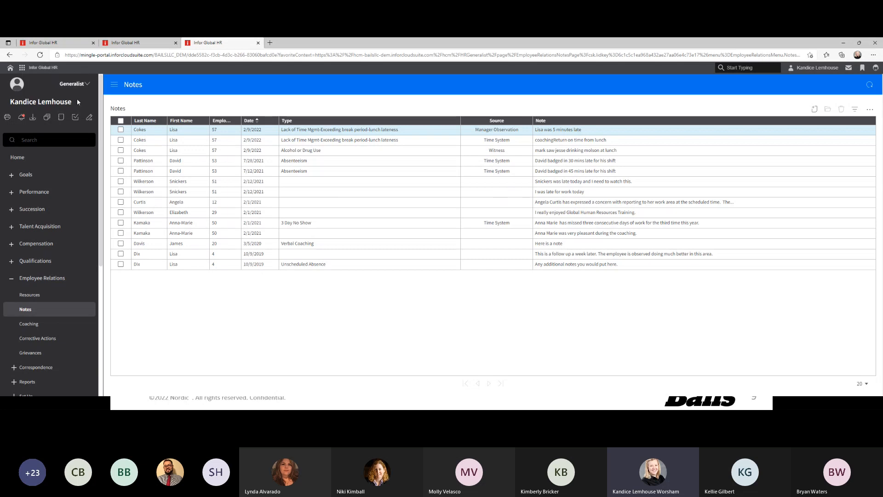
Preview the welcome page in the Employee Preview role, then return to the generalist notes table
click(139, 46)
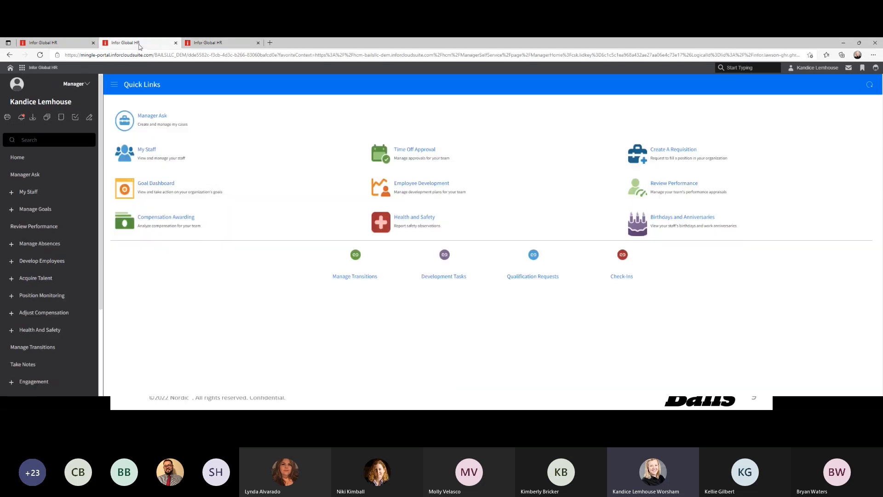
click(66, 43)
click(74, 85)
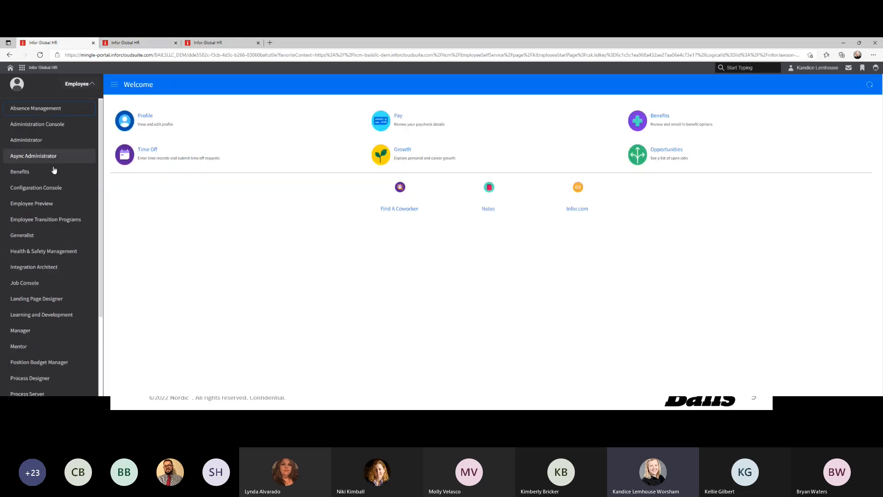
click(37, 212)
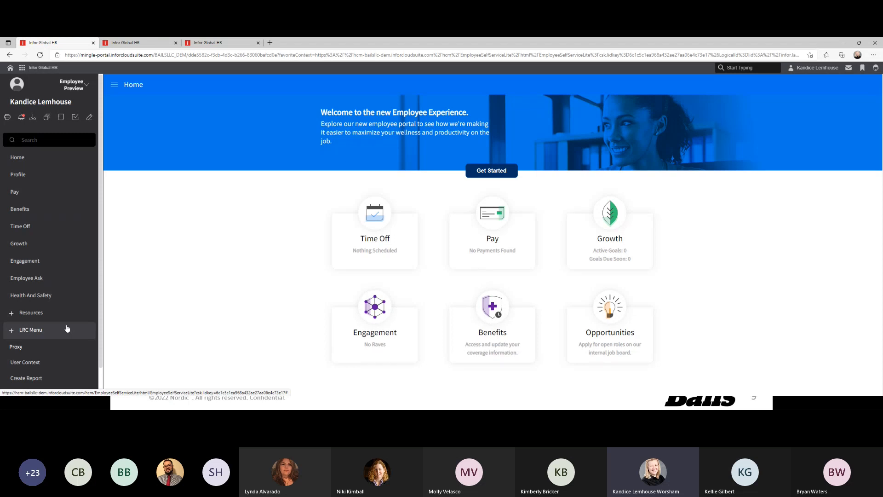
click(149, 49)
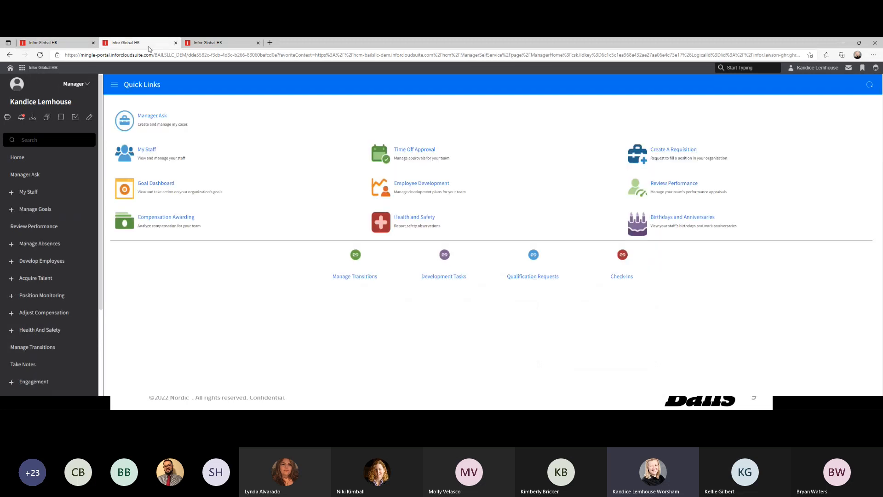
click(201, 45)
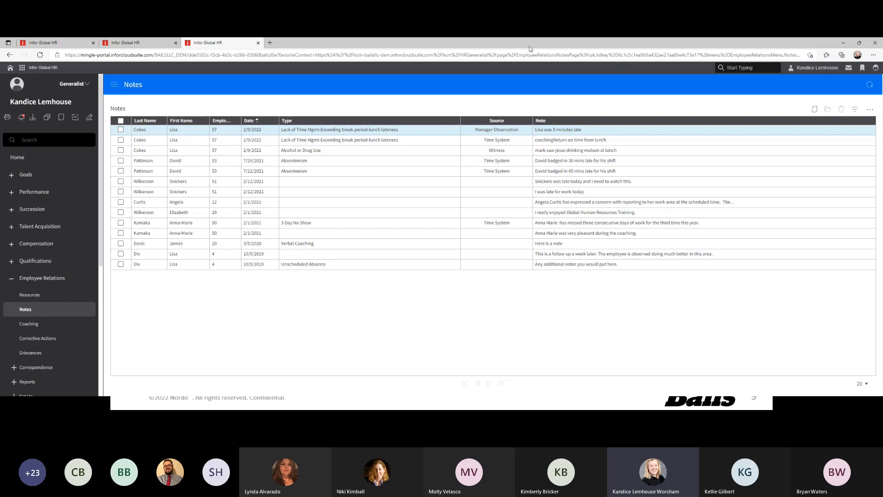
Open the 5-minutes-late note and highlight its Entered By, Type, Source and Public details
double_click(311, 129)
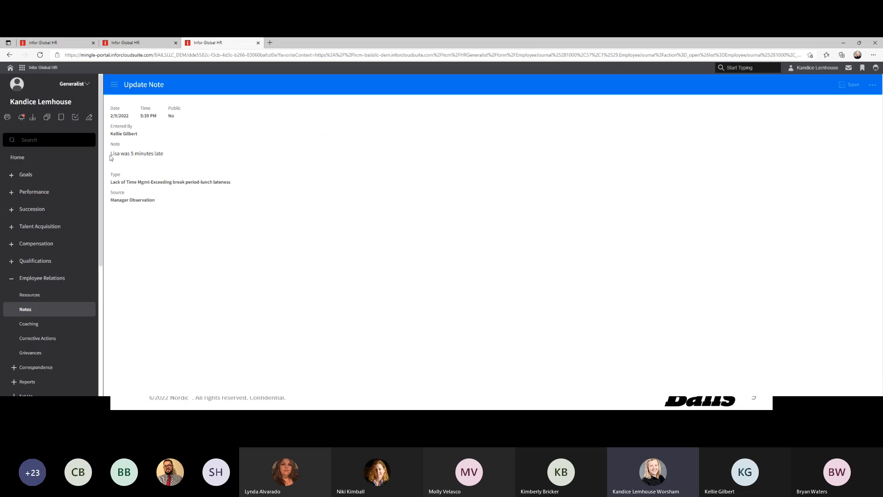
drag(111, 134, 171, 157)
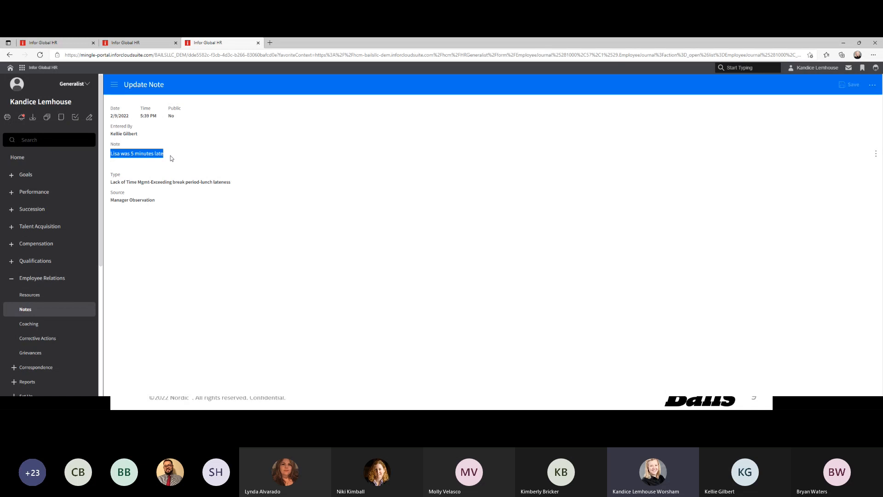
drag(111, 178, 231, 186)
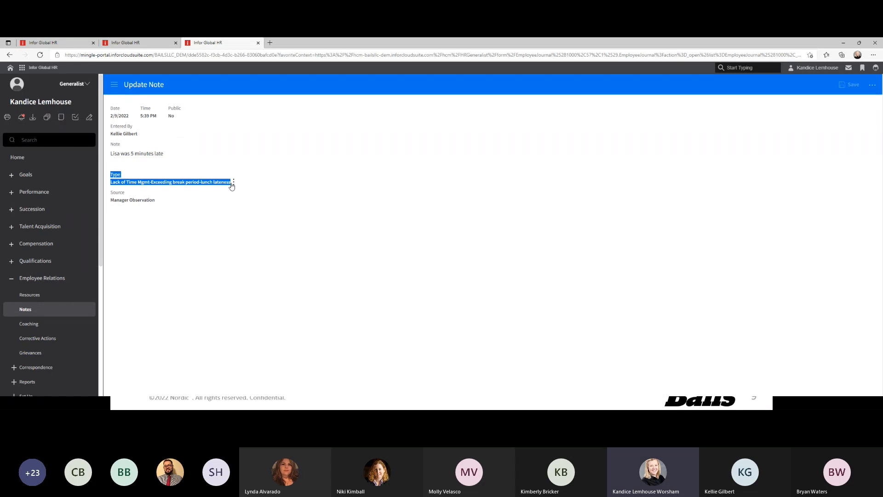
drag(111, 201, 155, 200)
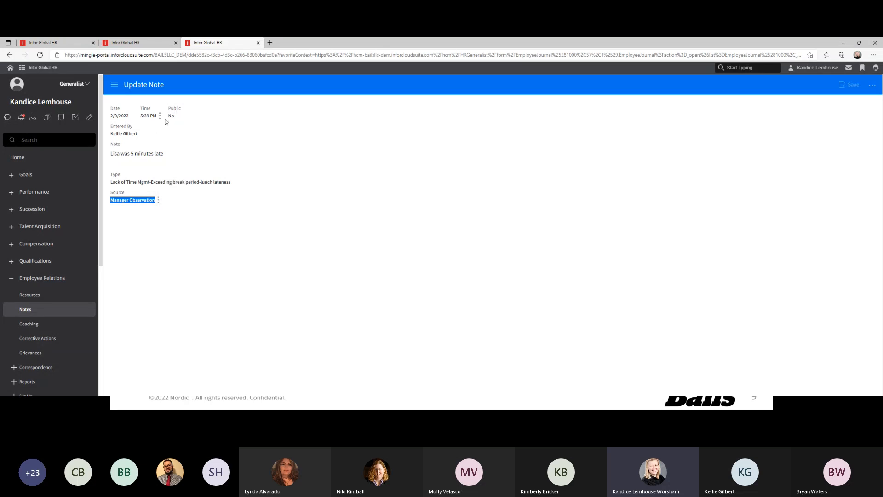
drag(168, 106, 177, 120)
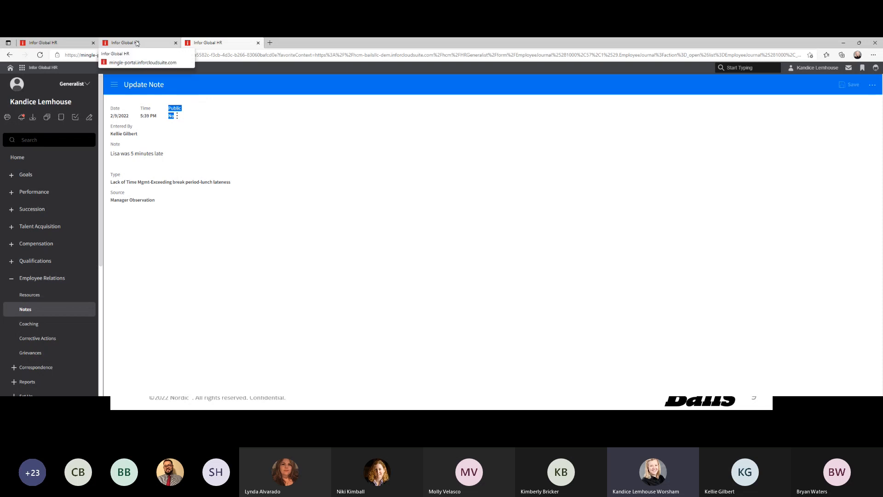
click(136, 43)
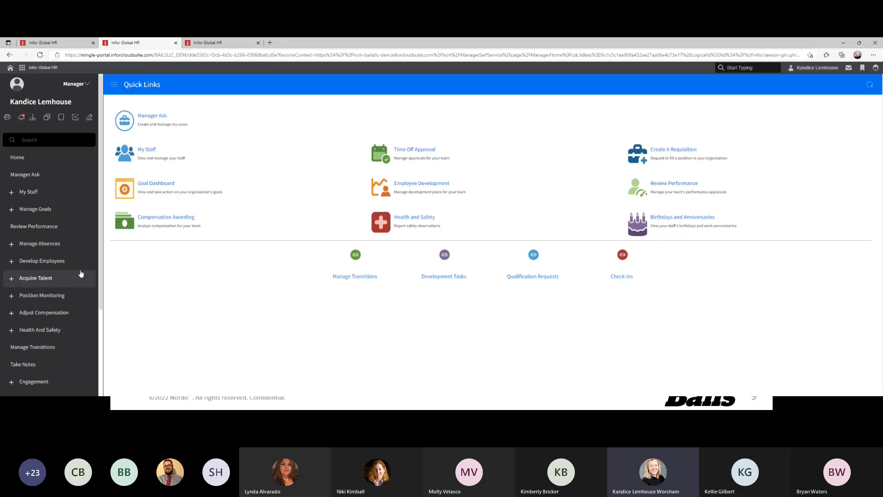
Open a Take Note form for the first staff member in My Staff
click(144, 154)
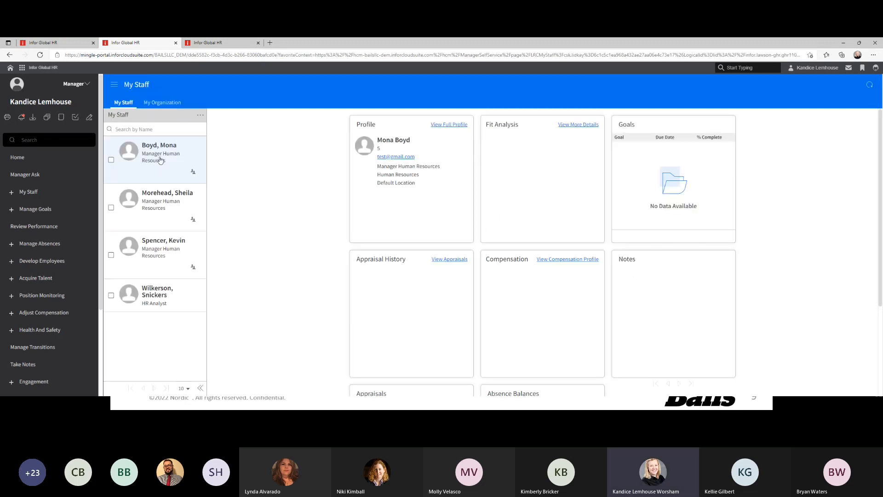
click(159, 158)
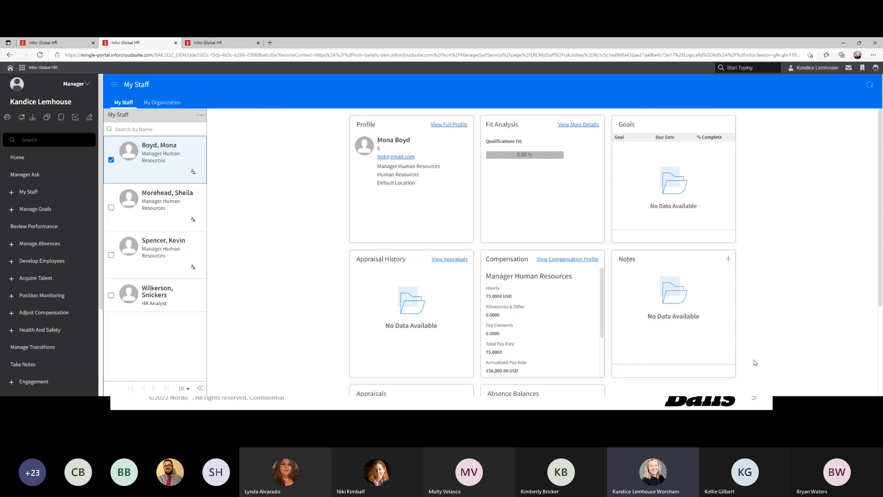
click(728, 260)
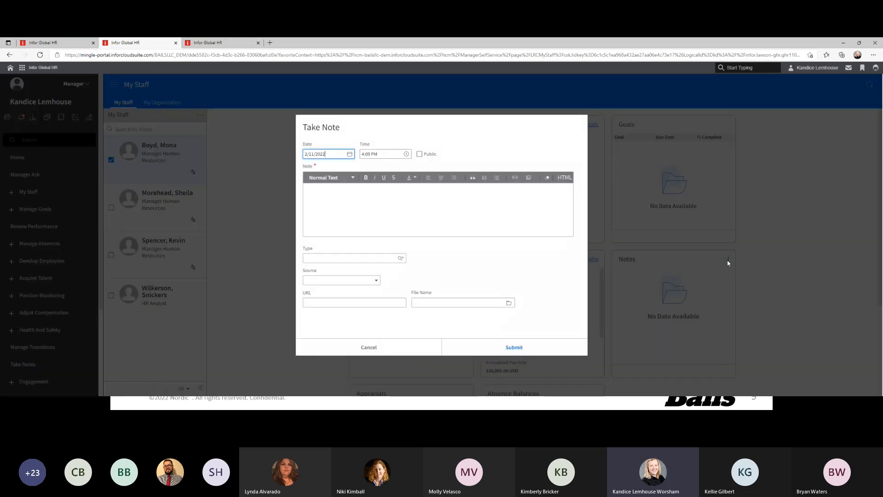
Mark the note Public, record that the employee was 15 minutes late on 2/11/2022, and list note types
click(420, 155)
click(347, 200)
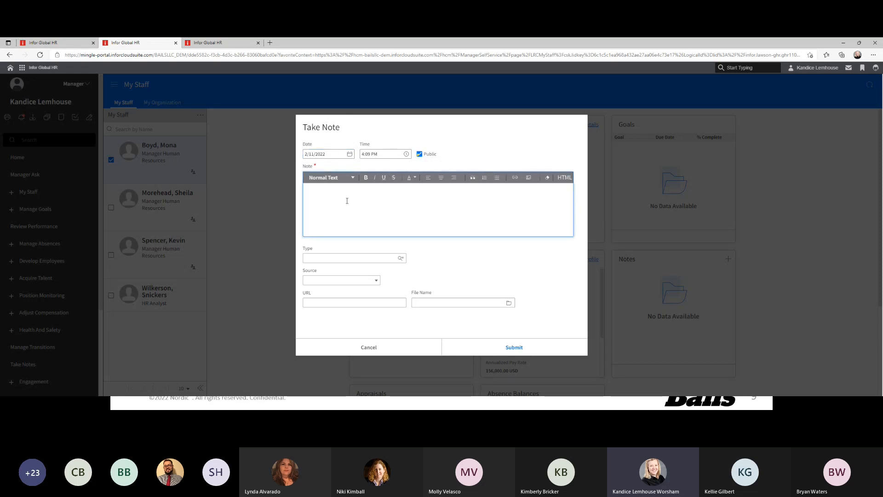
text(Mona was late 15 minutes on 2/11)
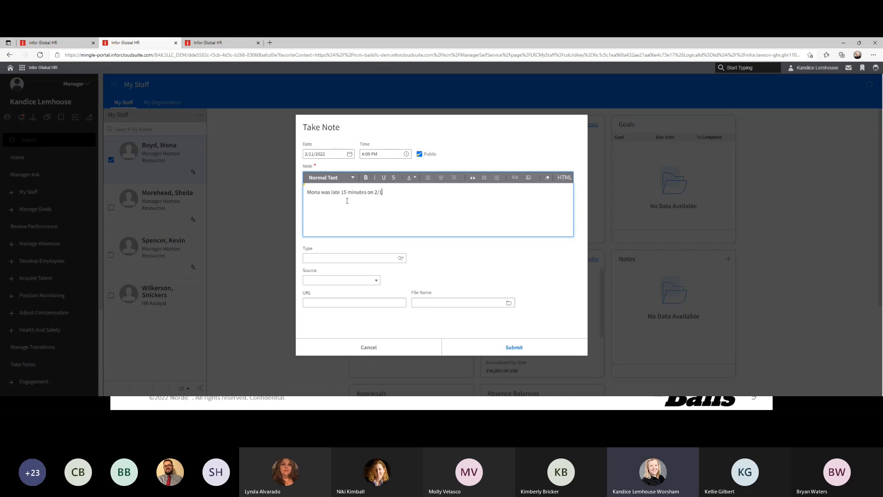
text(/2022)
click(400, 259)
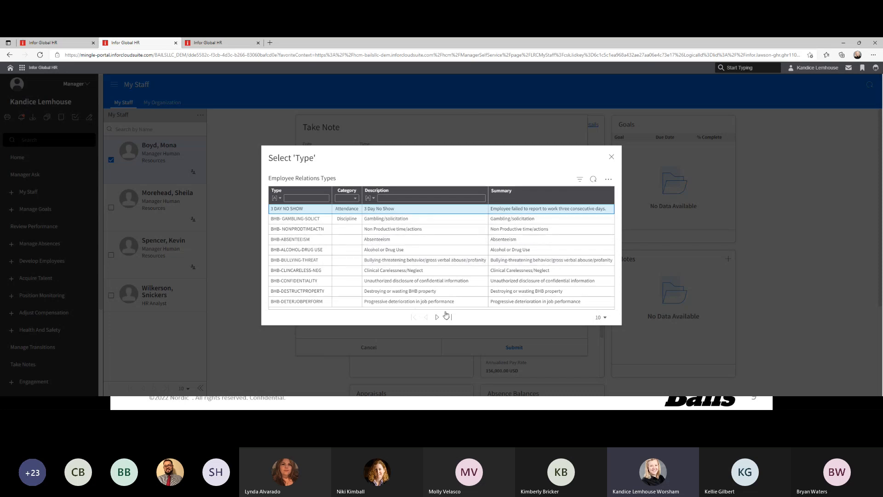
Filter types by 'Unsch' and set the note type to UNSCHEDULEDABSENCE
click(394, 197)
text(Unsch)
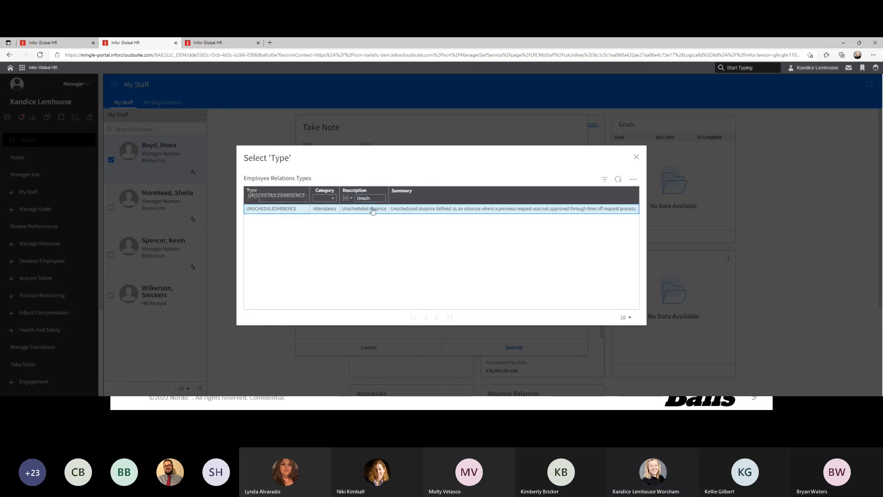
click(373, 209)
click(377, 281)
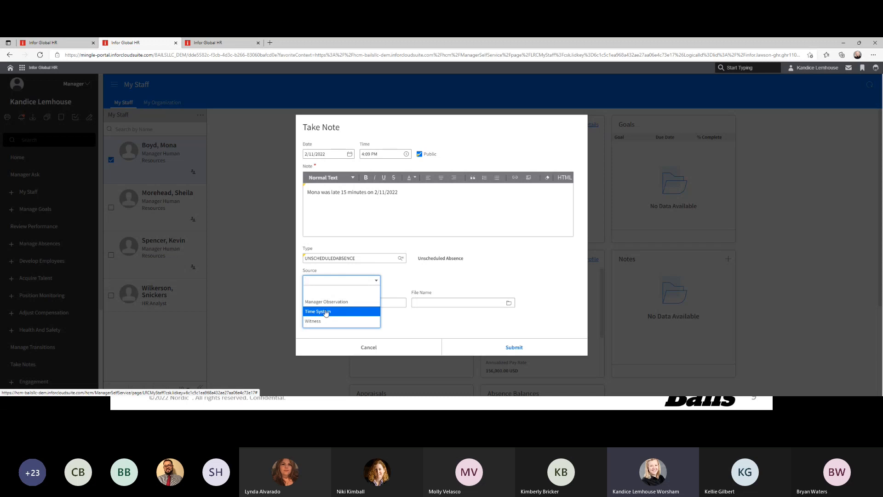
Set the note's source to Time System and submit it to the employee's Notes
click(325, 312)
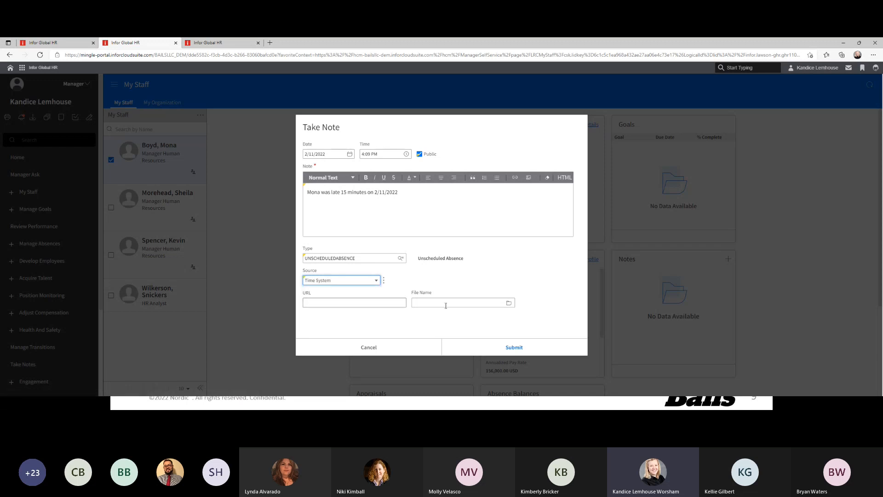
click(462, 306)
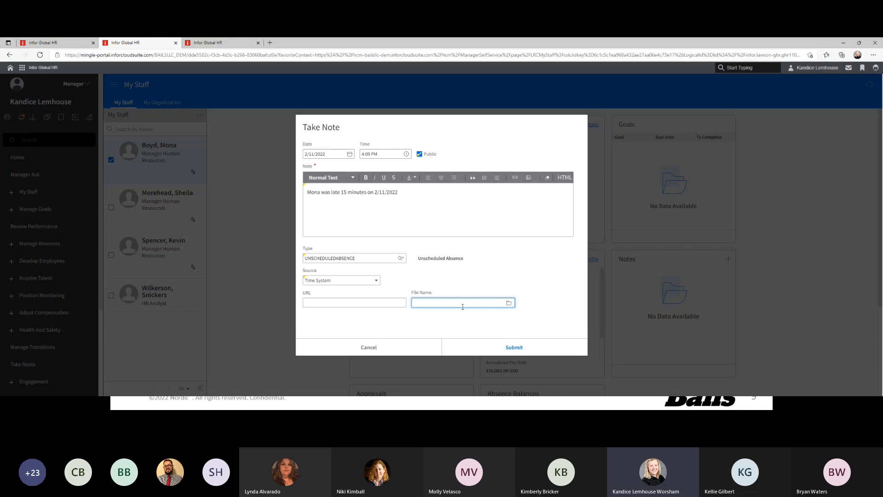
click(515, 348)
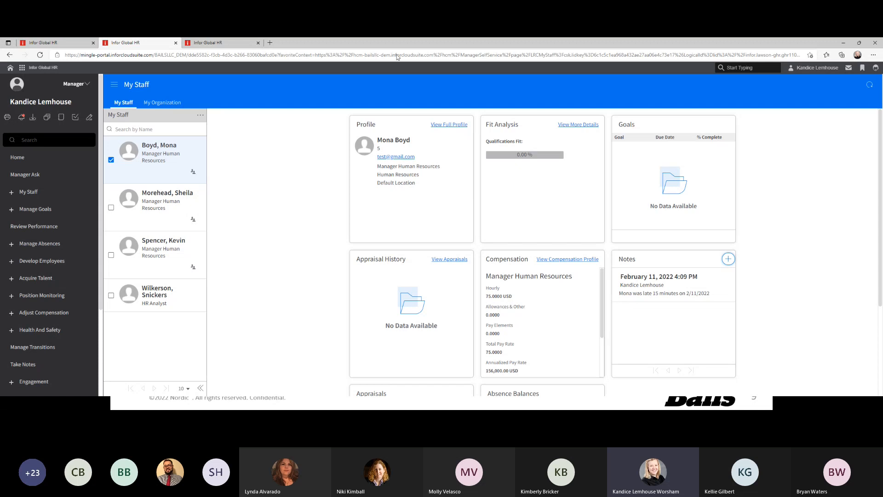
click(216, 42)
click(145, 46)
Advance the slideshow to the Coaching slide, end it, and reselect the first staff member in Infor Global HR
click(843, 43)
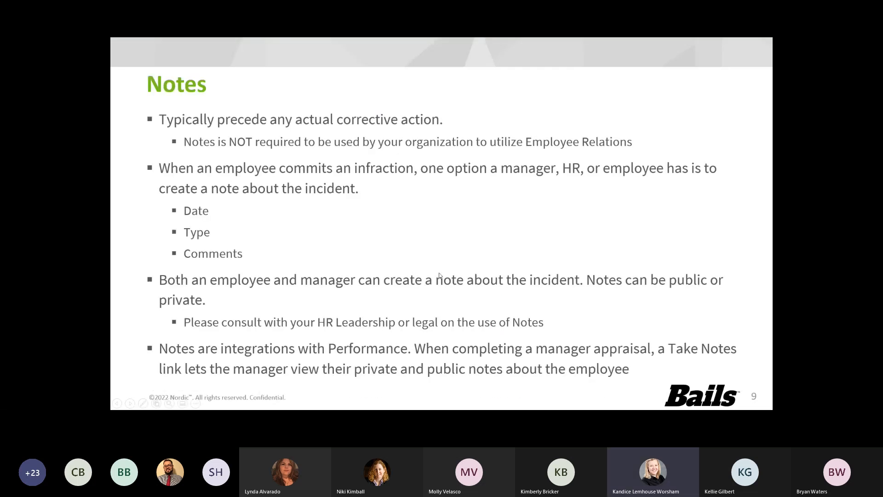
key(Right)
key(Right)
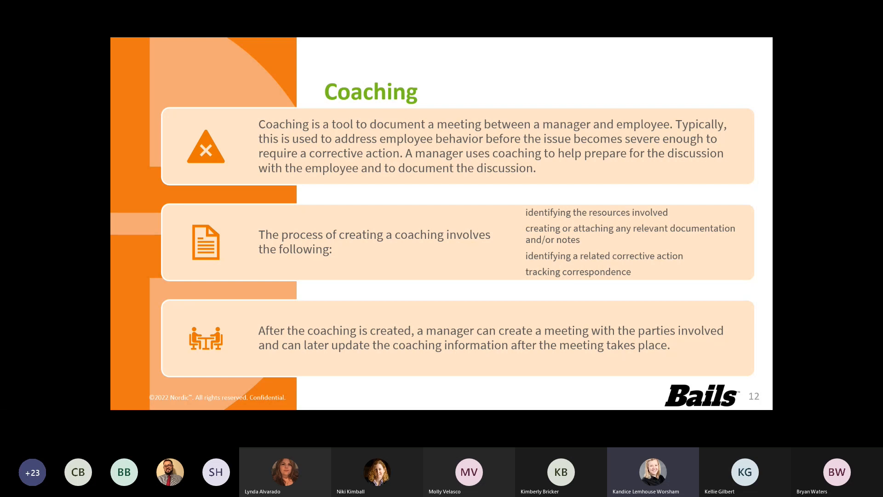
key(Escape)
click(60, 403)
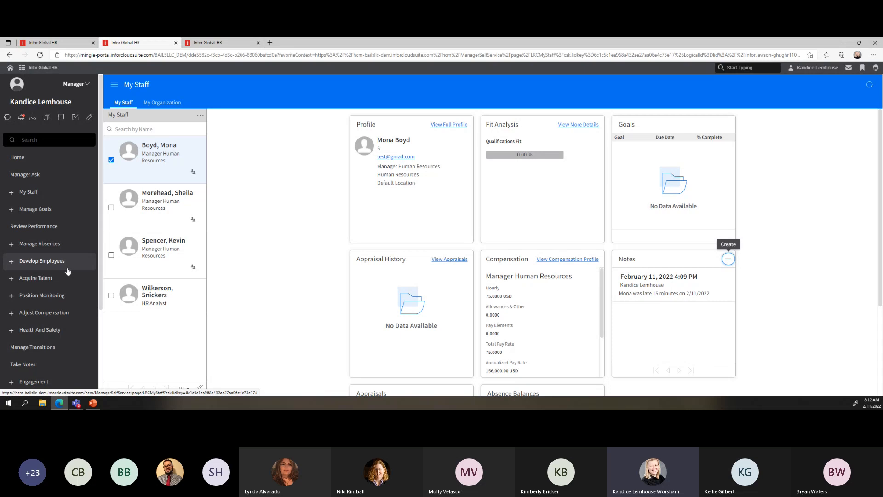
click(159, 156)
Open the staff member's profile and view its Employee Relations records
double_click(159, 154)
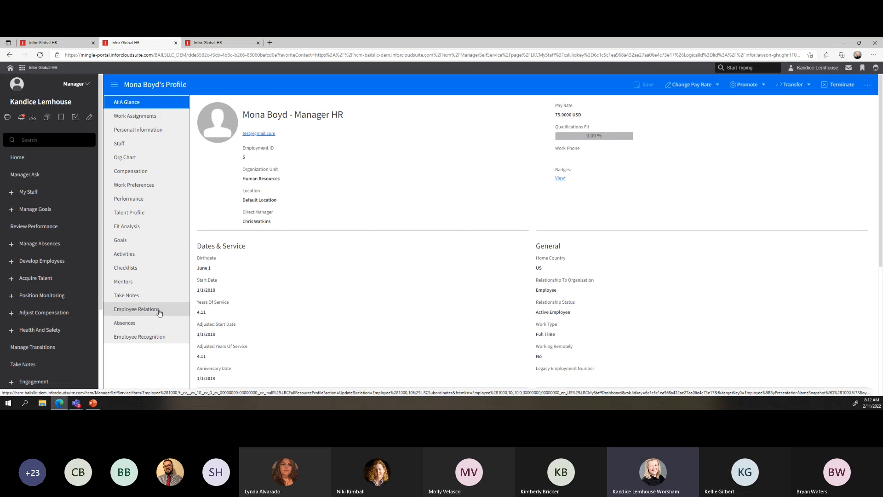
click(159, 313)
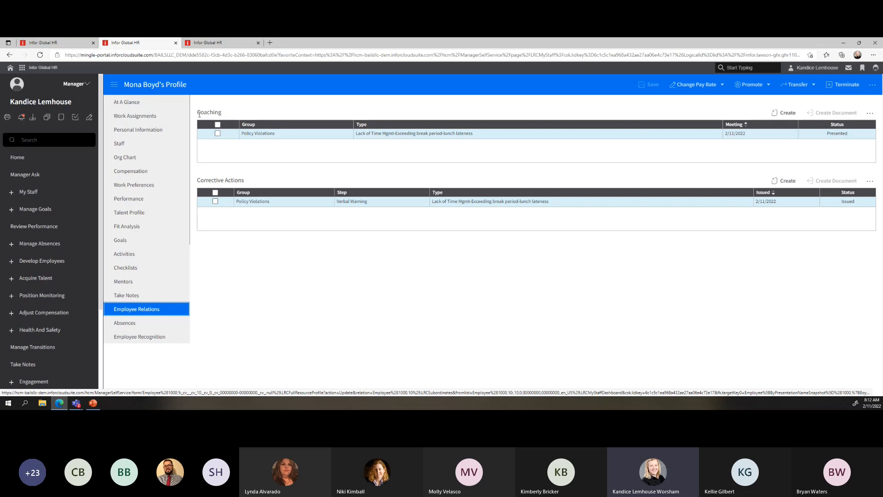
Start a new Coaching record and open the Employee Relations Groups lookup for its Group
click(786, 113)
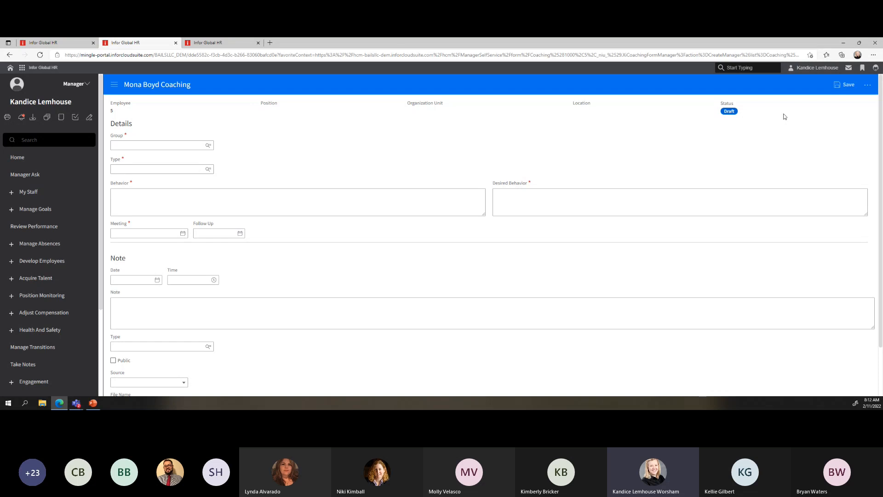
click(119, 144)
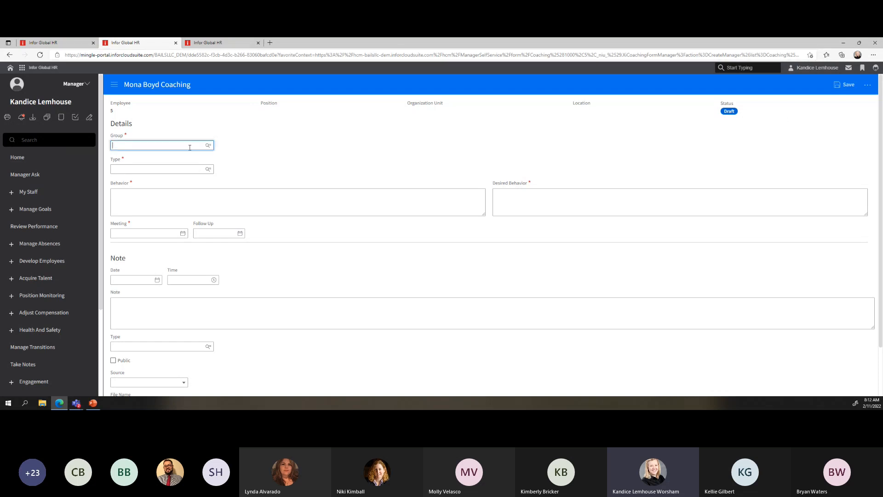
click(209, 145)
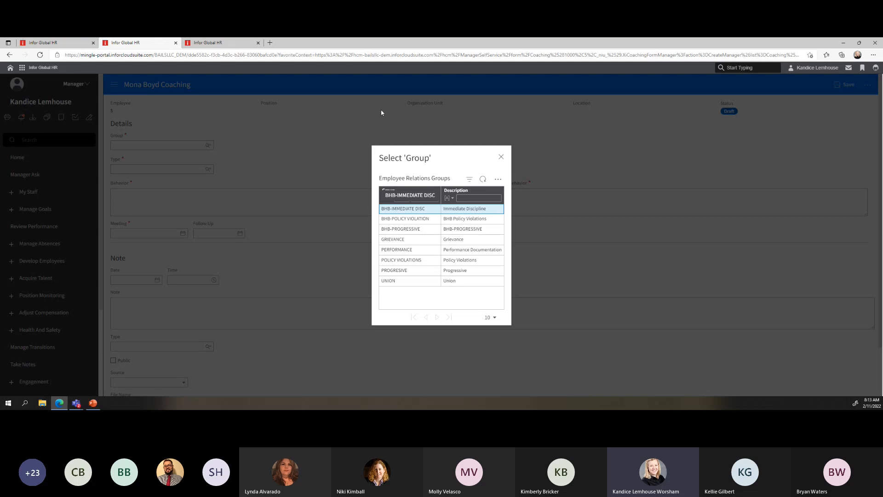
Choose POLICY VIOLATIONS as the coaching's Group and bring up the types list
click(413, 263)
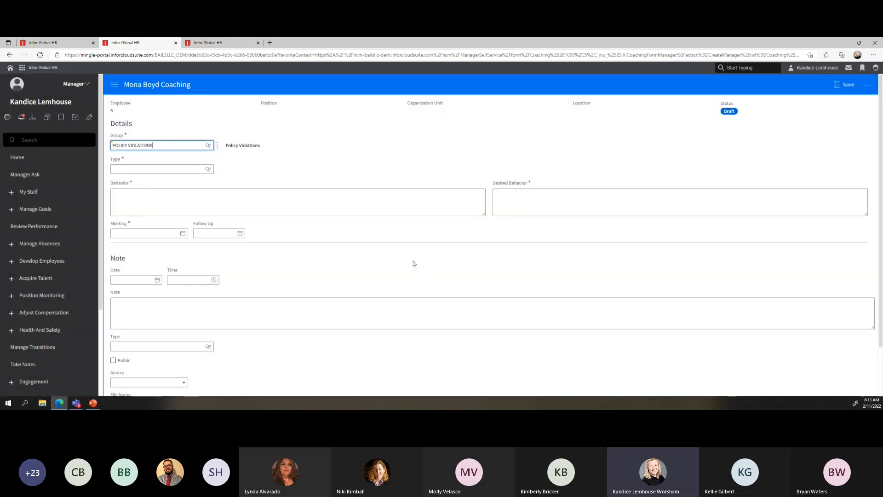
click(209, 170)
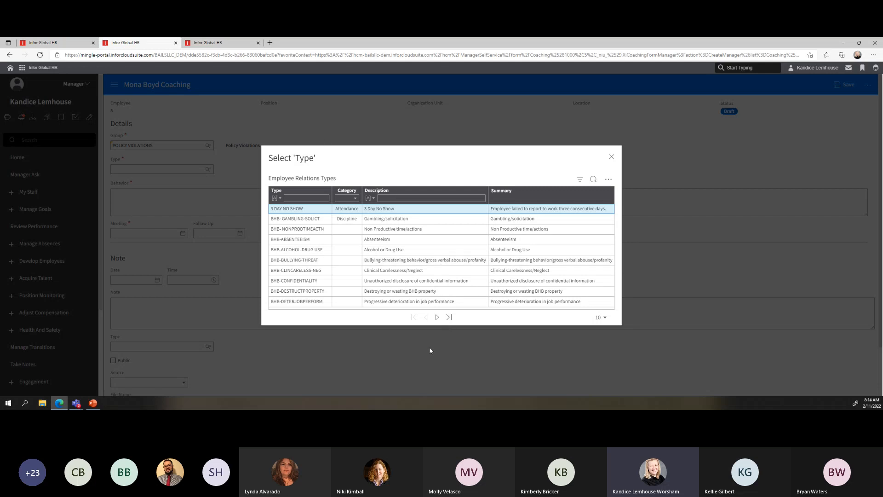
Page through the types list and pick BHB-TIMEMGMT-LATE for the lunch-lateness coaching
click(437, 319)
click(437, 318)
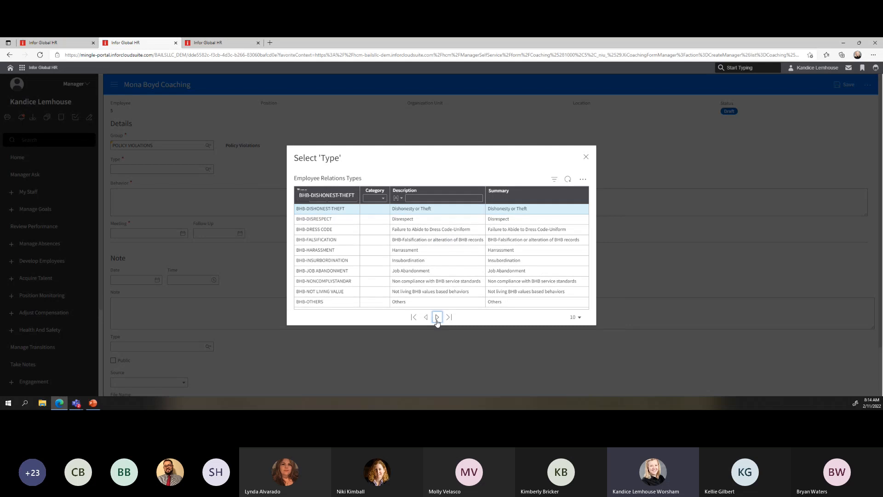
click(437, 317)
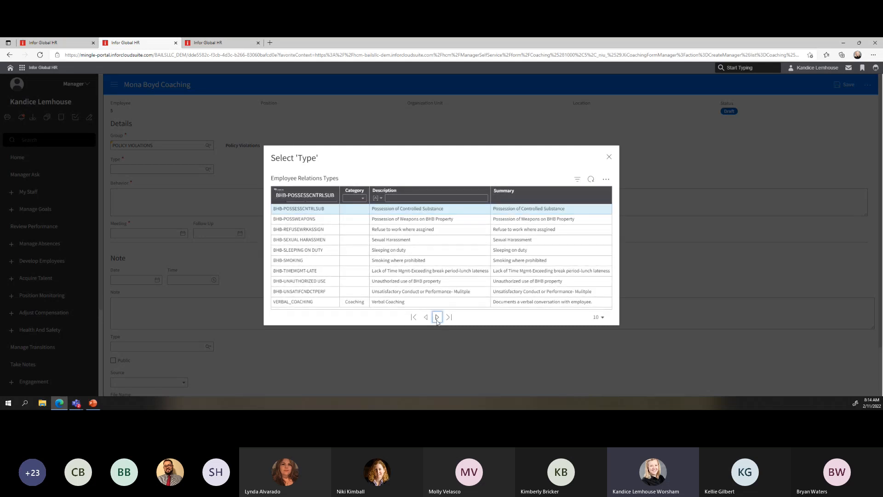
click(424, 317)
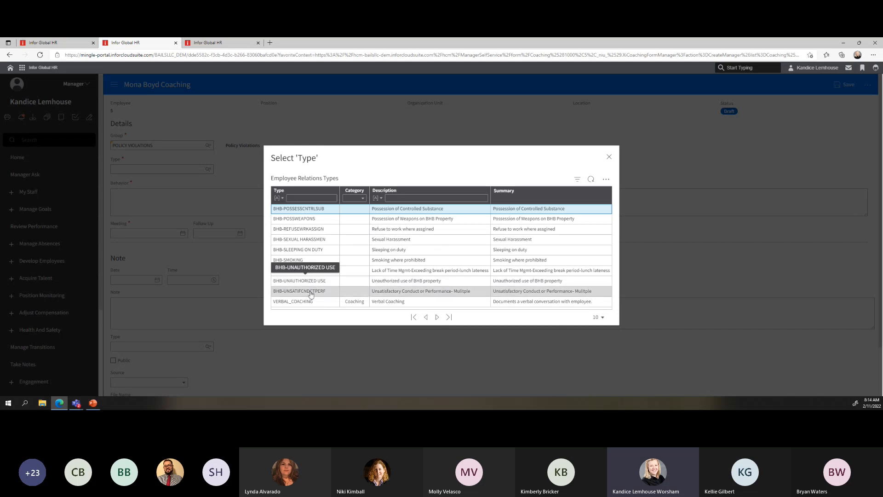
click(393, 273)
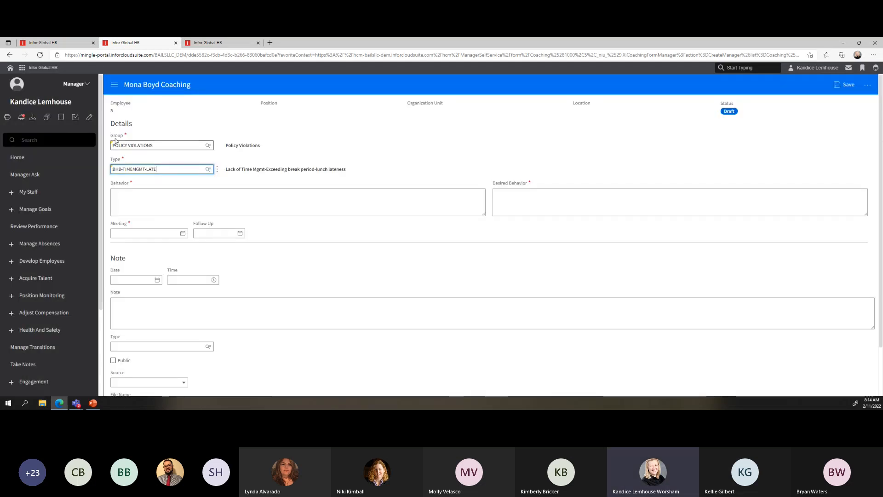
Enter Behavior 'late on 3 instances in 6 weeks' and Desired Behavior 'on time every shift for the next 3 week.'
click(184, 195)
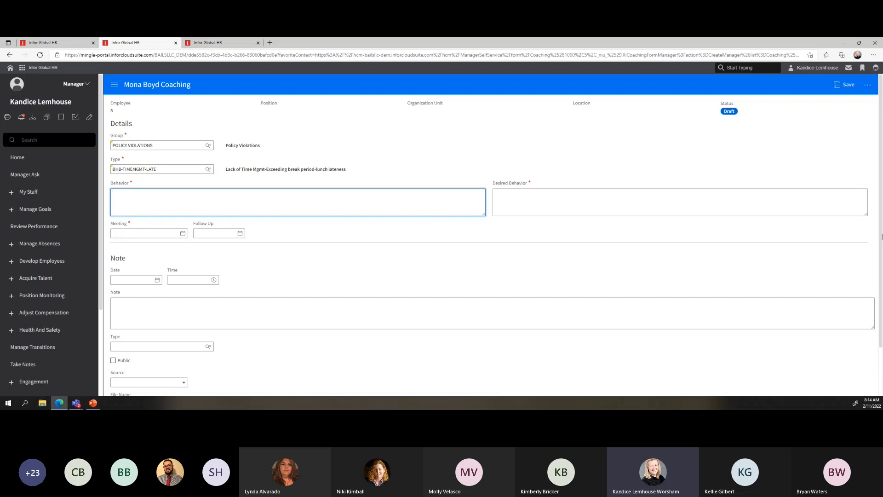
text(Mona has been late on 3 instances in 6 weeks)
click(523, 203)
text(Mona is on)
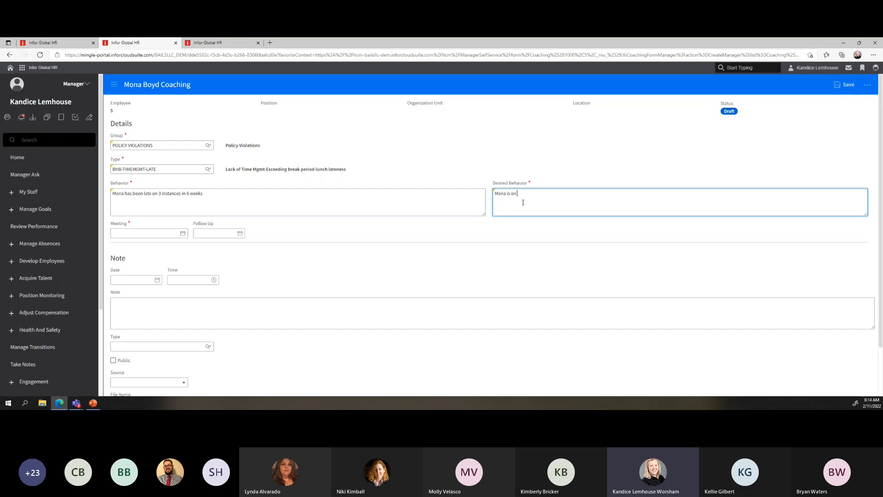
text( time every shift for the next 3 week.)
Pick the 11th in the Meeting calendar so the meeting reads 2/11/2022 8:15:06 AM
click(119, 234)
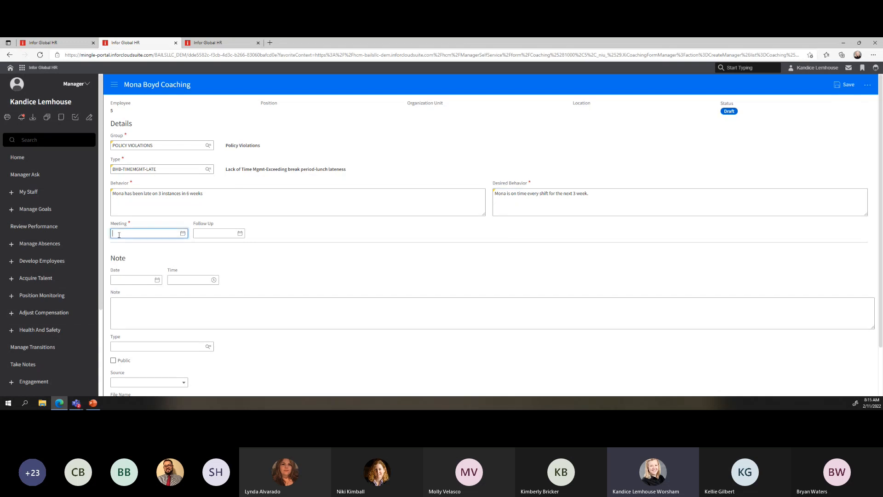
click(183, 234)
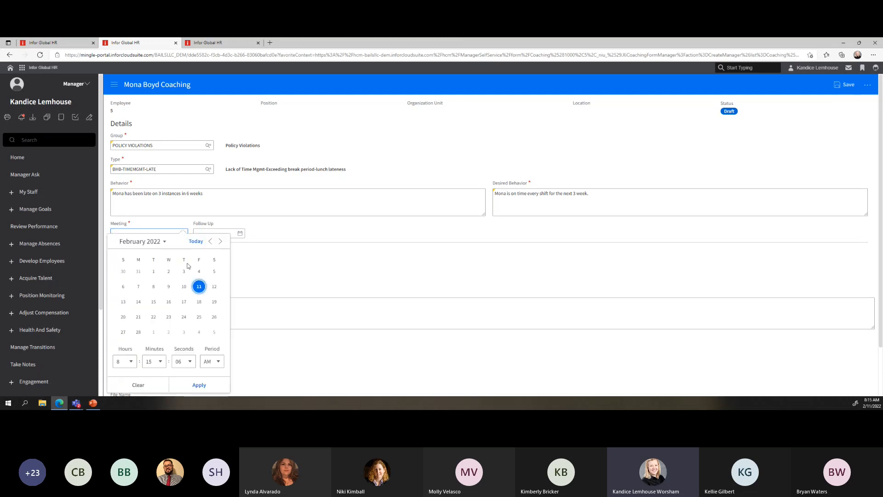
click(204, 289)
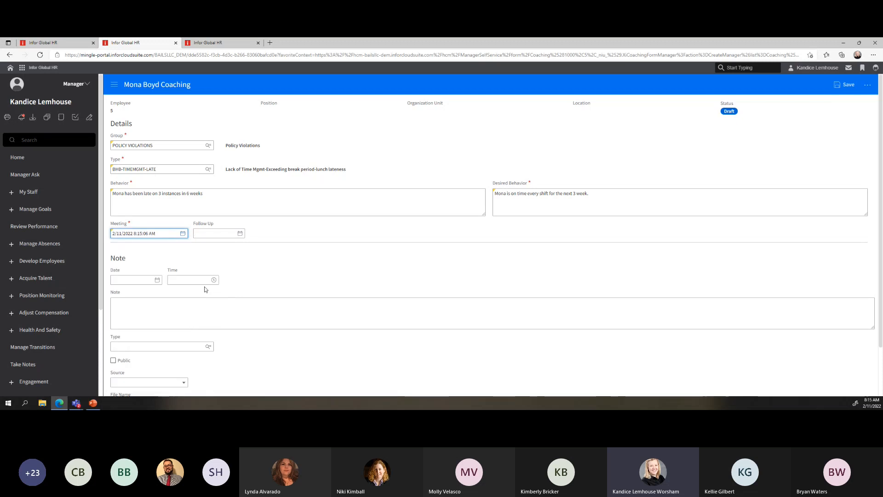
click(210, 231)
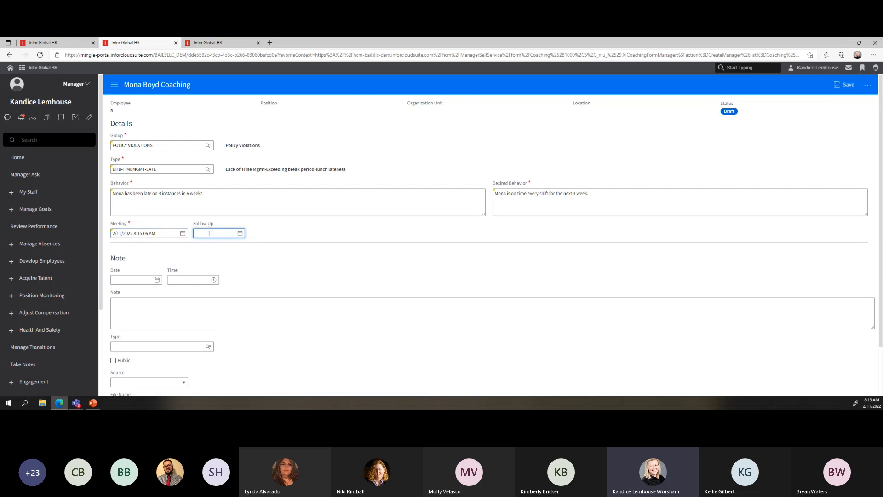
Review the filled coaching form and save the new coaching record
scroll(204, 238, down, 1)
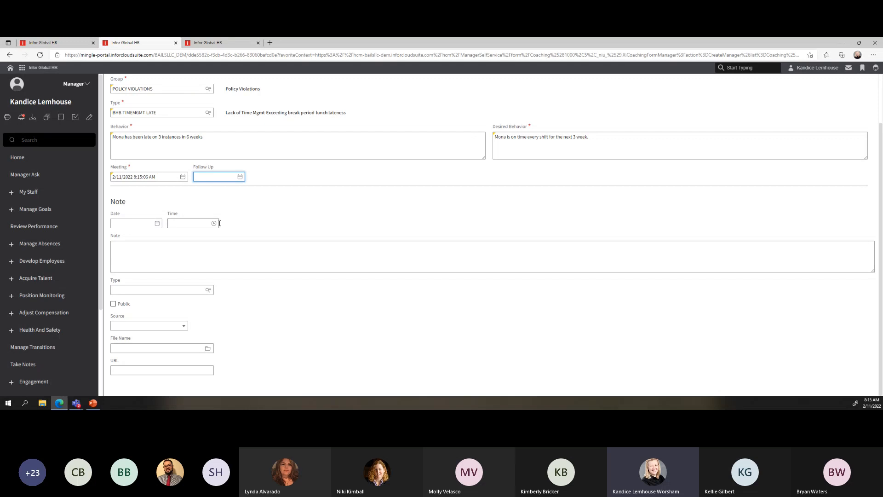
scroll(394, 232, up, 2)
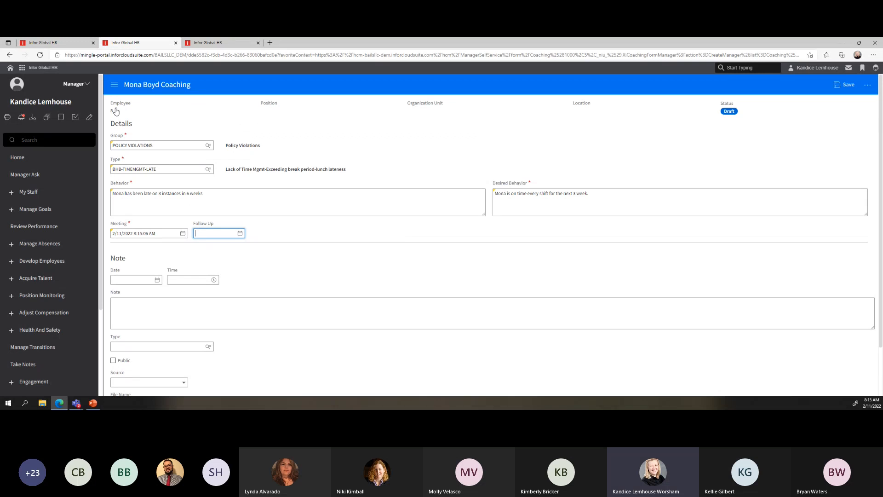
click(845, 84)
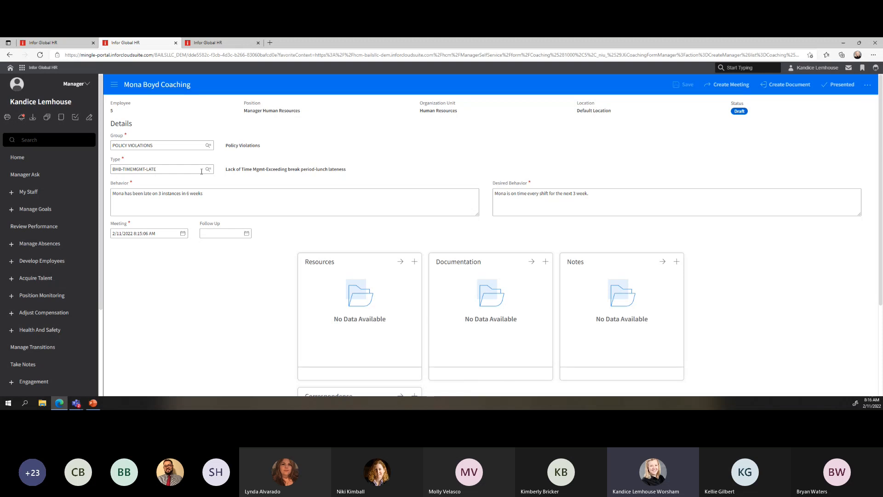
Recheck the Behavior and Desired Behavior text, then open the Resources card's Create dialog
click(218, 198)
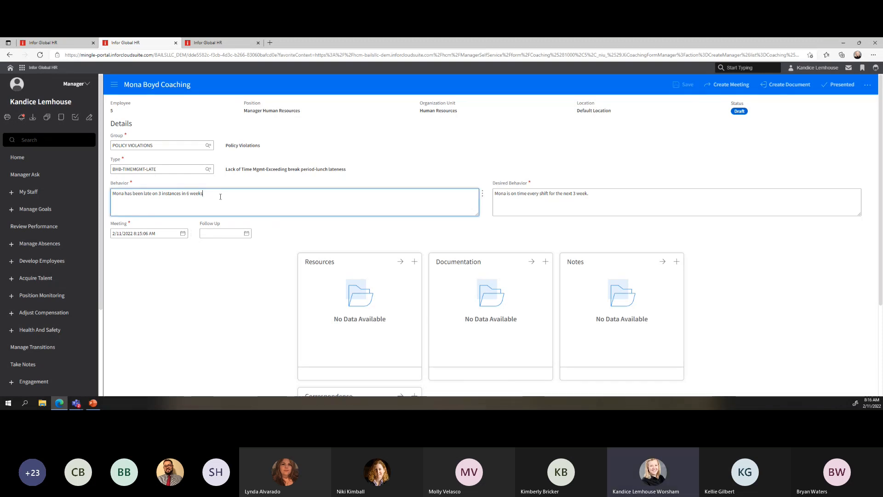
click(613, 202)
click(221, 201)
click(656, 201)
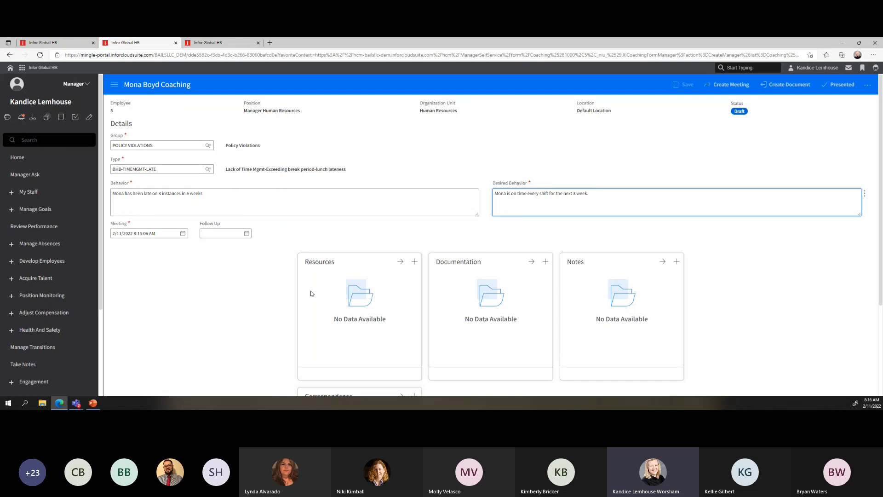
scroll(342, 212, down, 2)
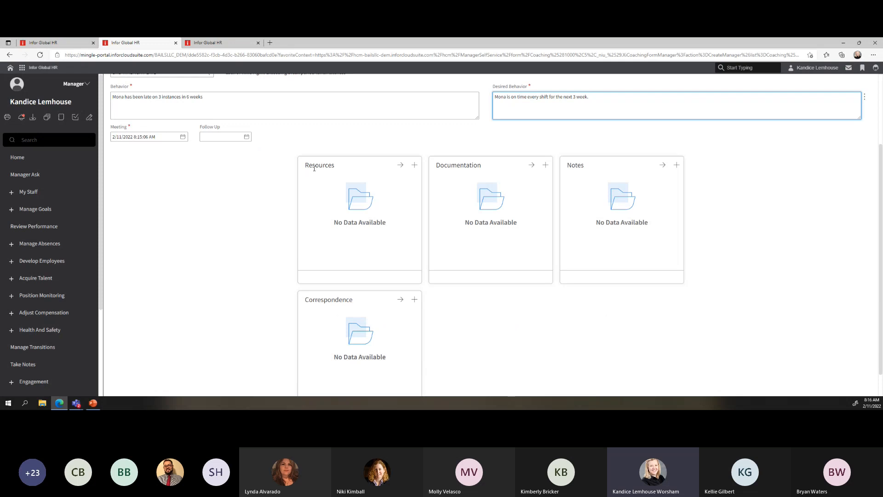
click(414, 166)
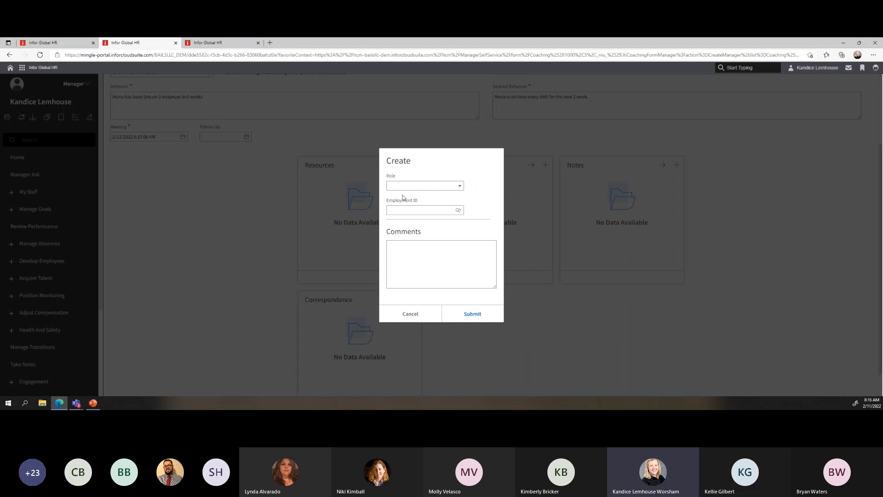
Cancel the resource, documentation and note forms, view the notes list, and return to the coaching form
click(420, 319)
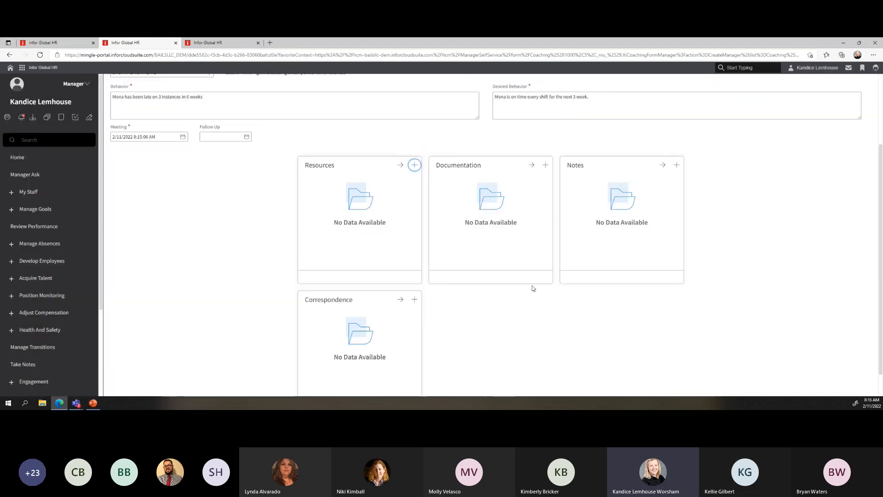
click(546, 167)
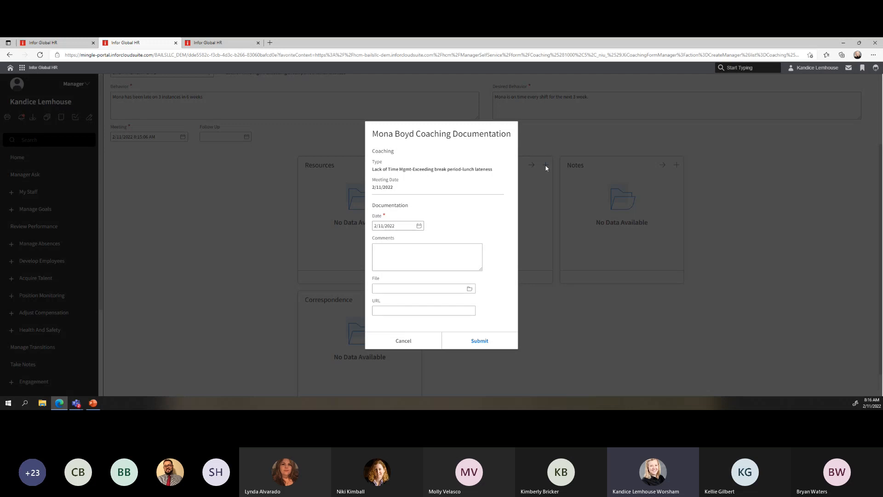
click(404, 341)
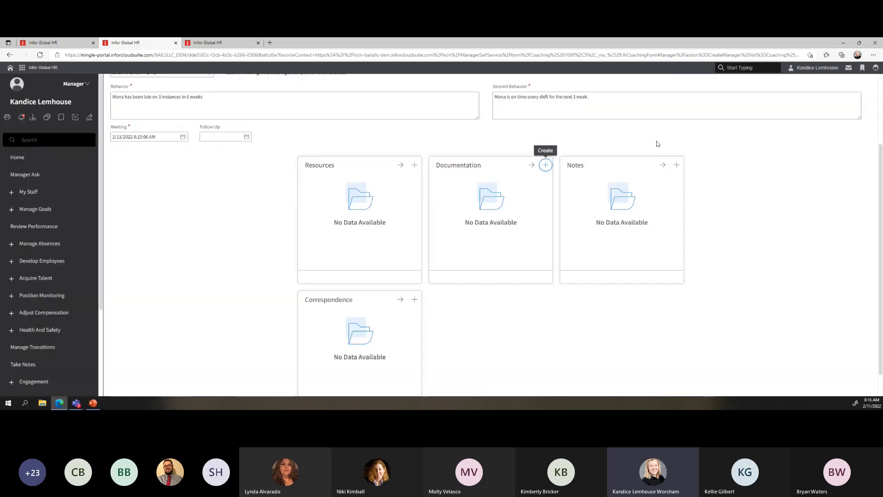
click(677, 166)
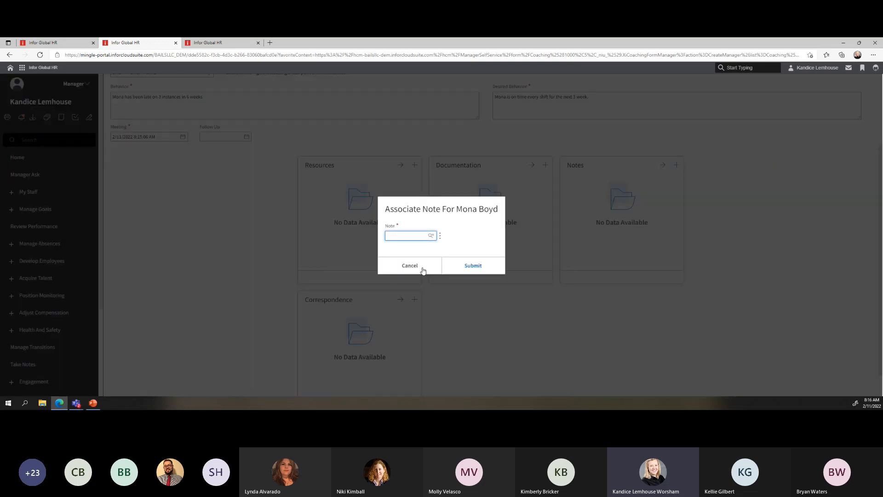
click(419, 265)
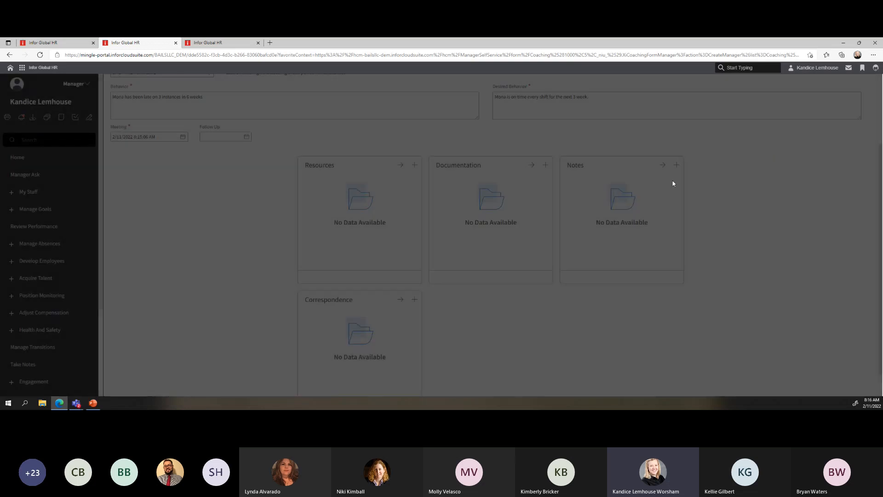
click(663, 165)
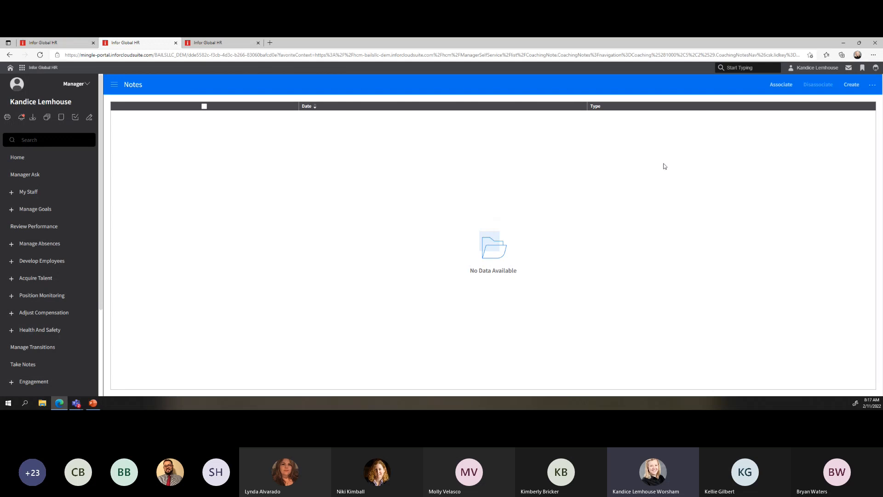
click(9, 54)
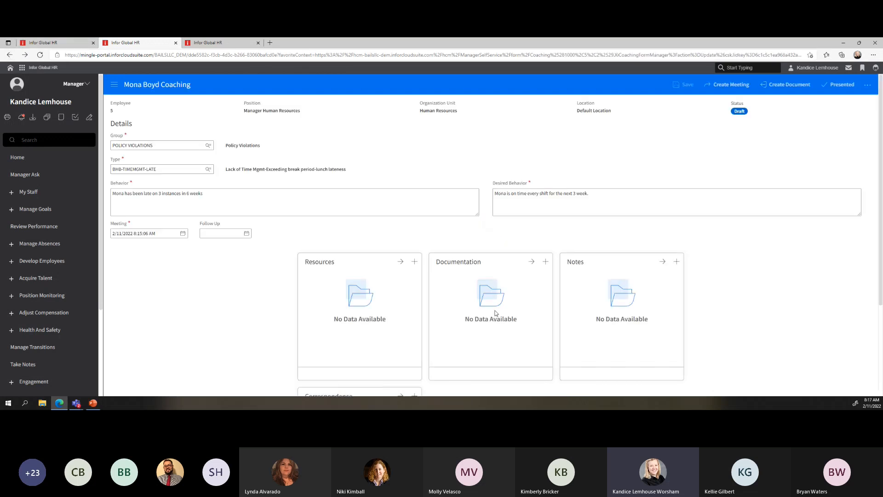
scroll(496, 313, down, 3)
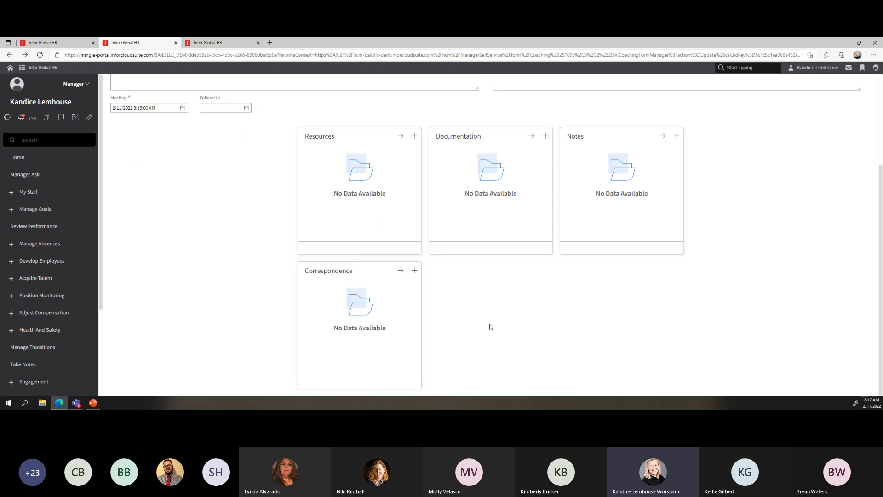
scroll(491, 327, up, 3)
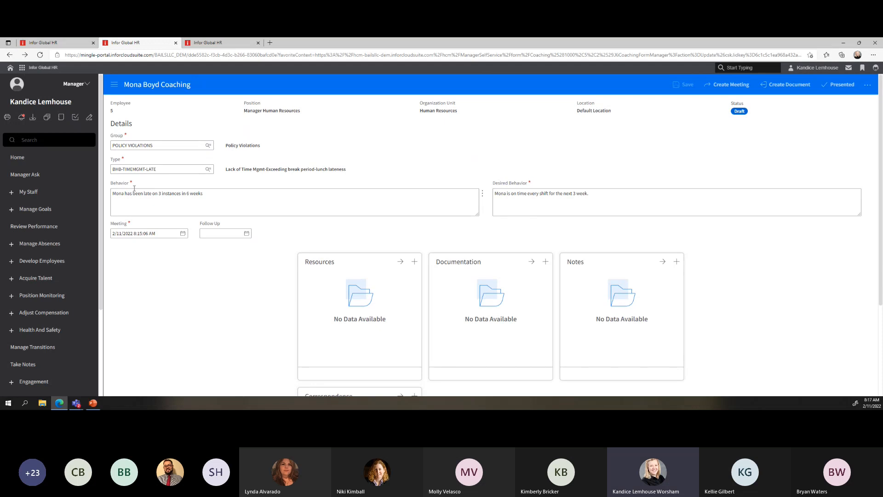
Start a Create Meeting request and check its TO, Start Time, CC and FROM fields
click(724, 87)
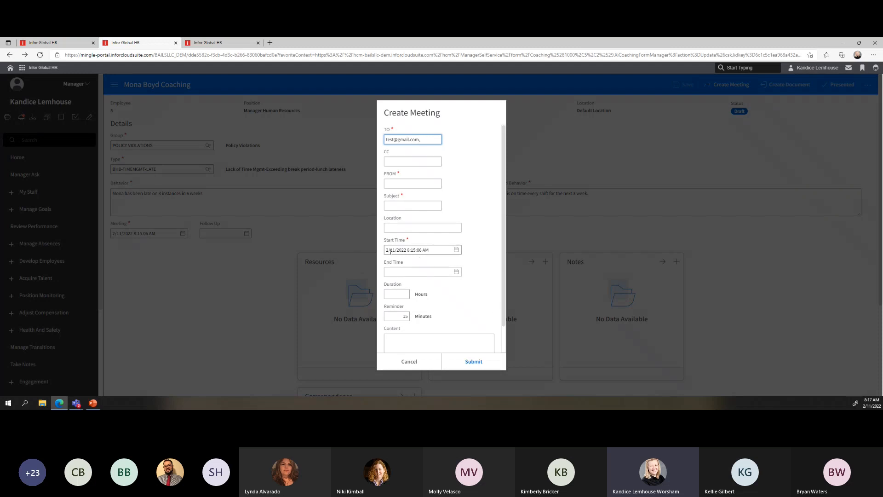
drag(386, 250, 430, 250)
click(423, 140)
click(395, 162)
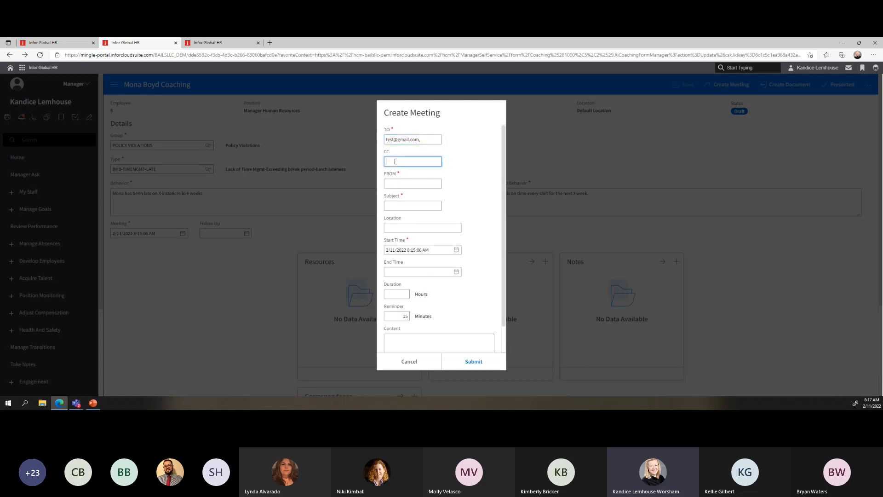
click(396, 183)
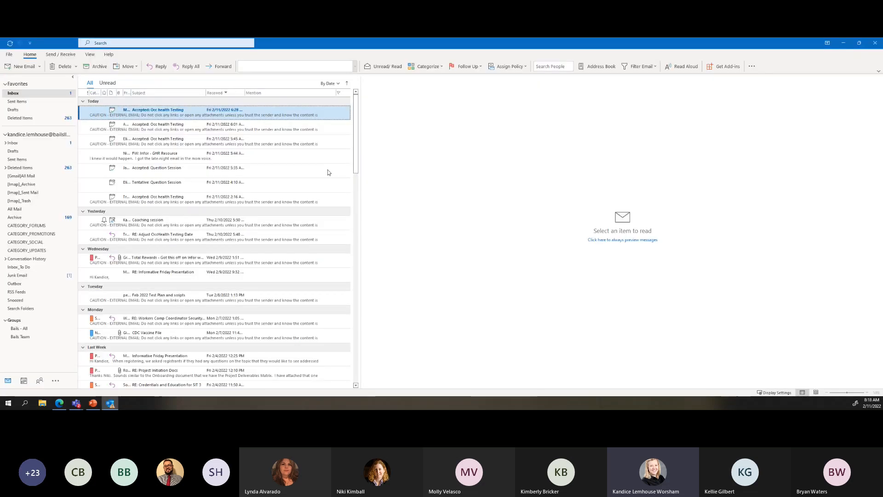
Review the Outlook Coaching session invitation's title and sender for February 11, 2022, then close it
drag(358, 44, 0, 143)
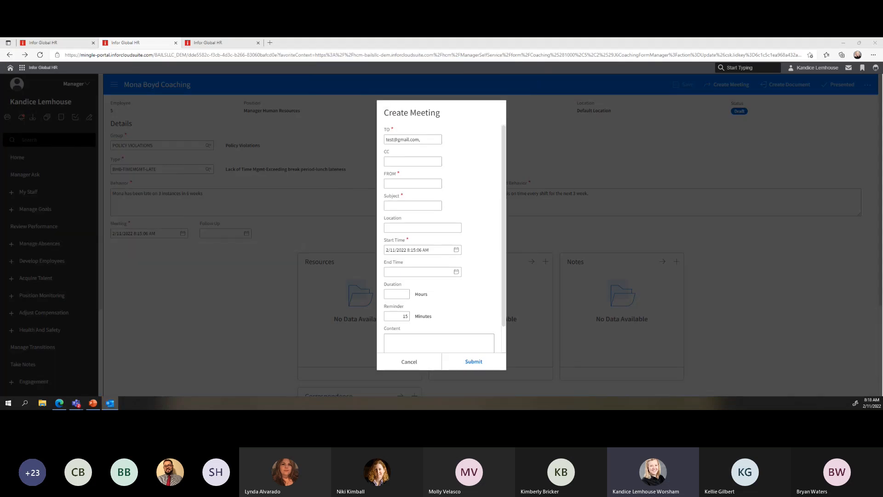
drag(0, 108, 452, 95)
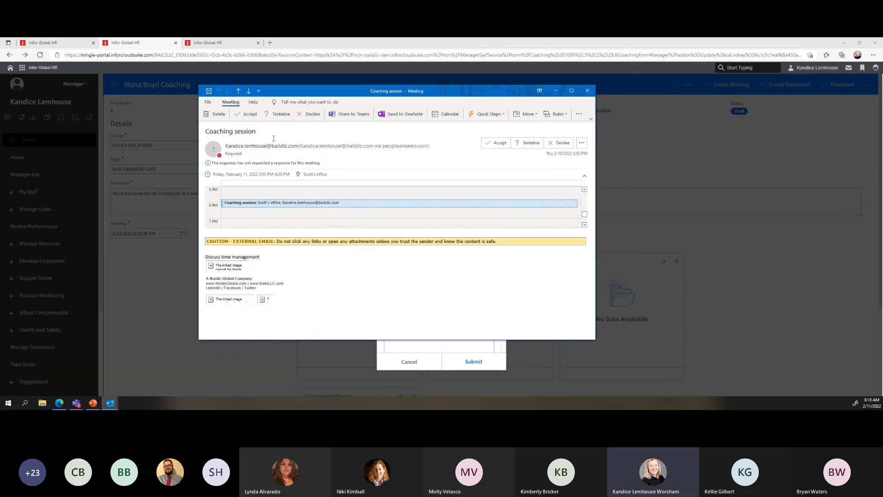
drag(206, 132, 258, 132)
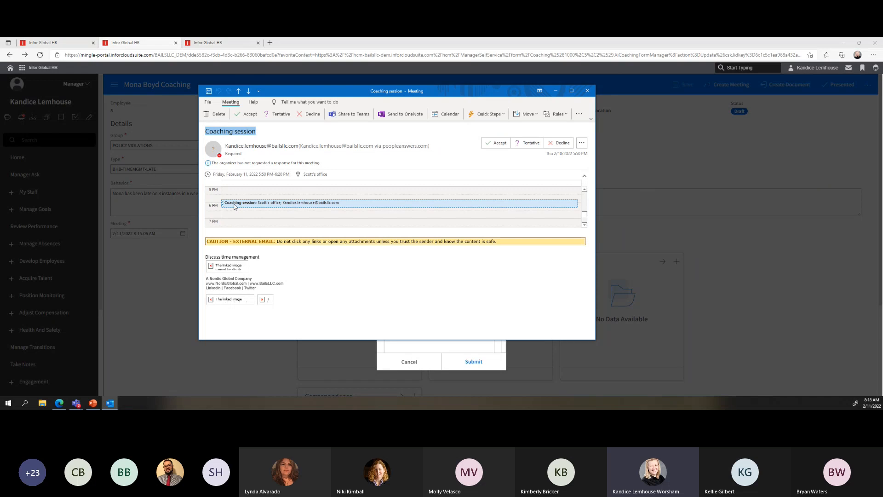
drag(225, 146, 289, 147)
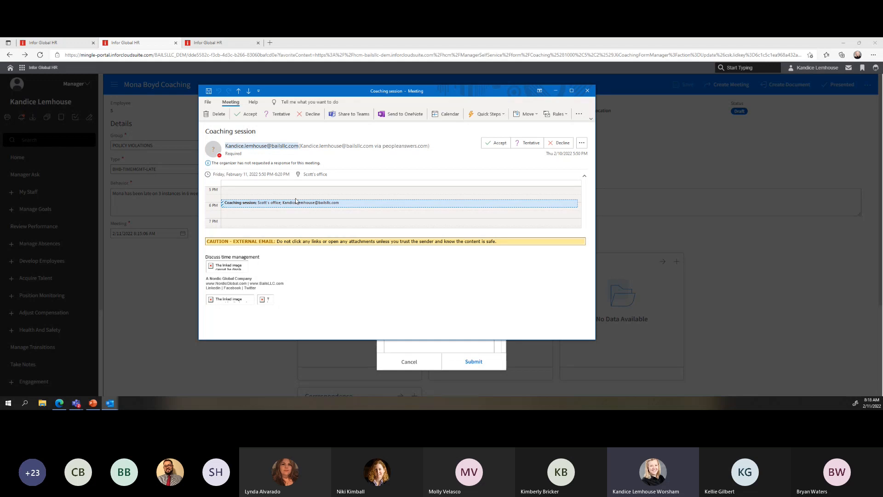
click(588, 92)
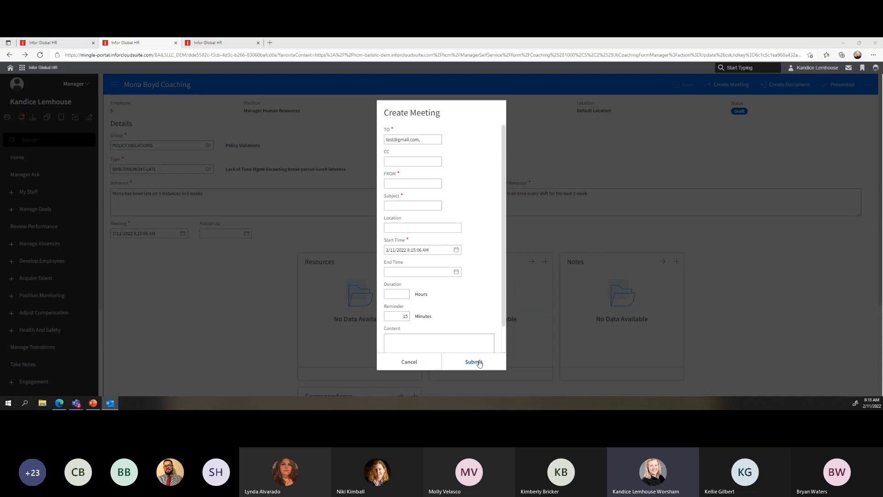
Cancel the meeting request without sending and glance at the record's additional actions list
click(407, 363)
click(867, 84)
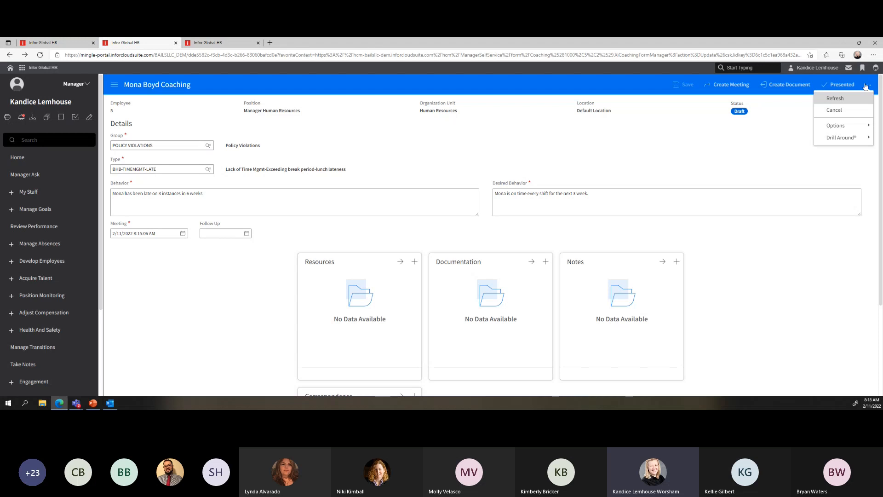
click(866, 86)
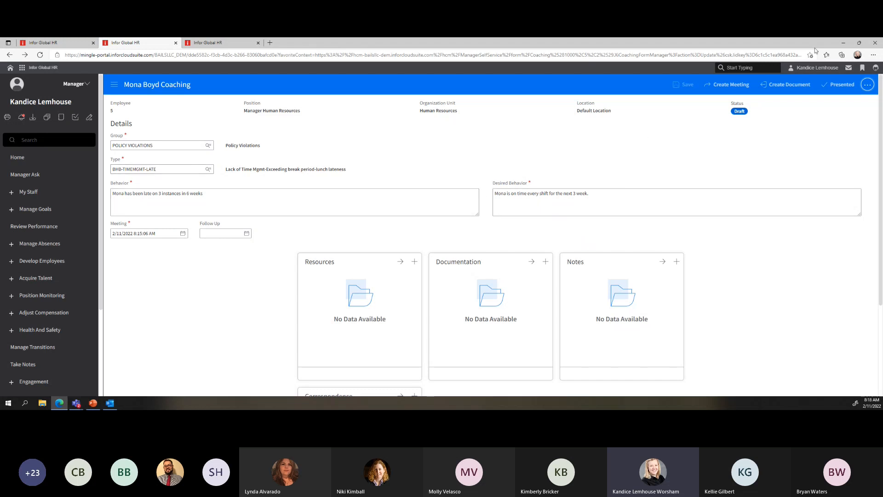
Generate a COUNSELING document from the template lookup and open the resulting file
click(782, 85)
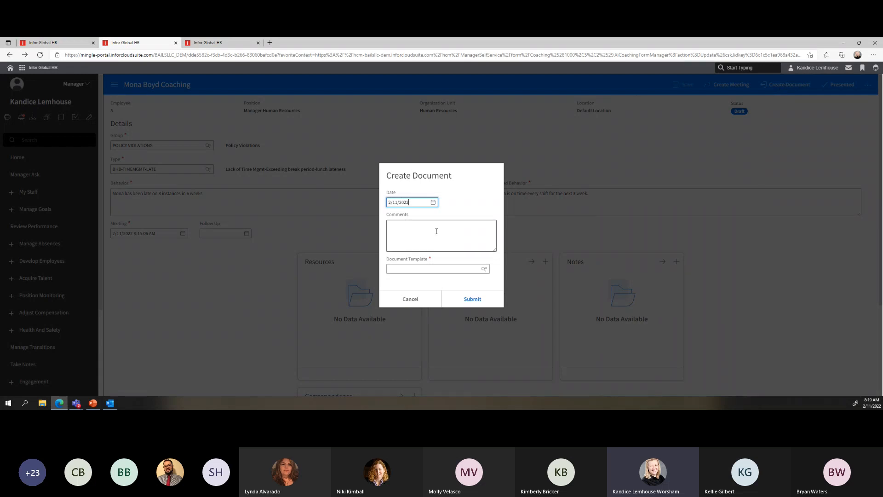
click(484, 271)
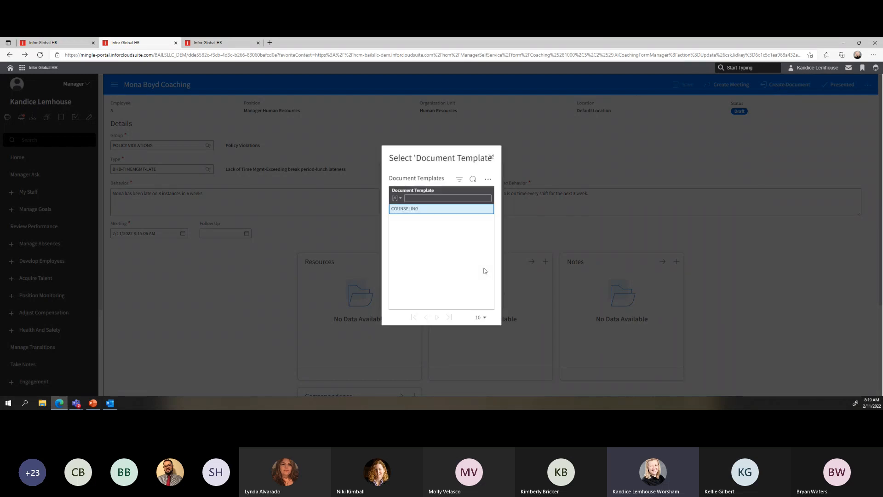
click(408, 210)
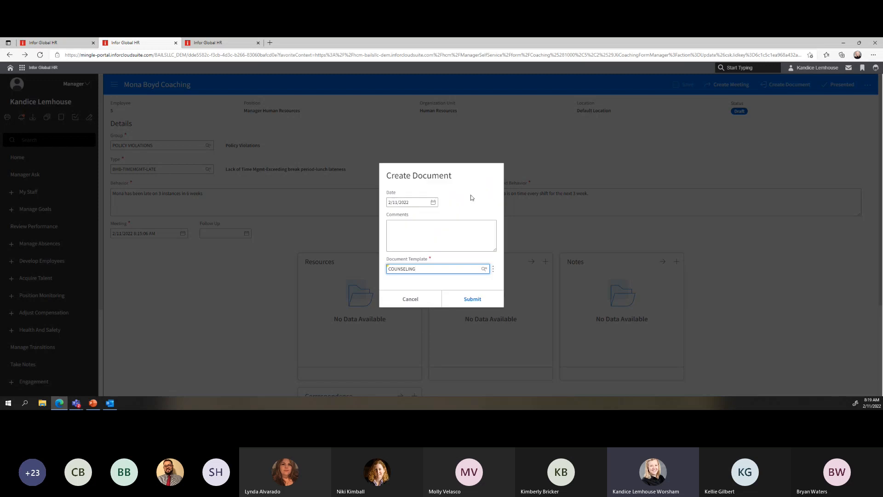
click(472, 299)
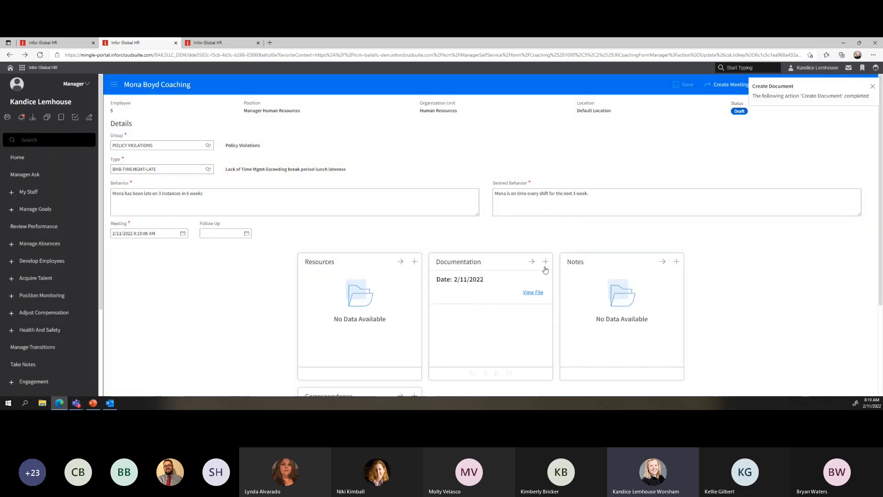
click(533, 293)
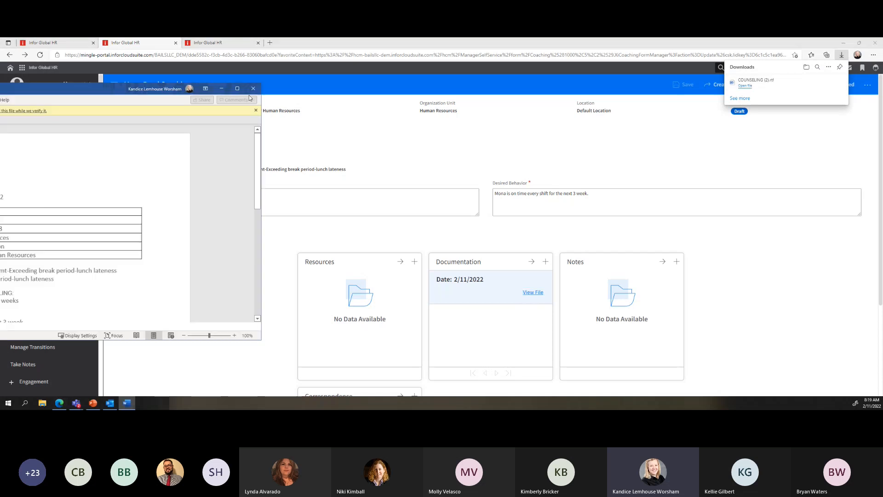
Check the letter's lateness discipline type, 'late on 3 instances in 6 weeks' reason and on-time expectations, then close Word
click(588, 87)
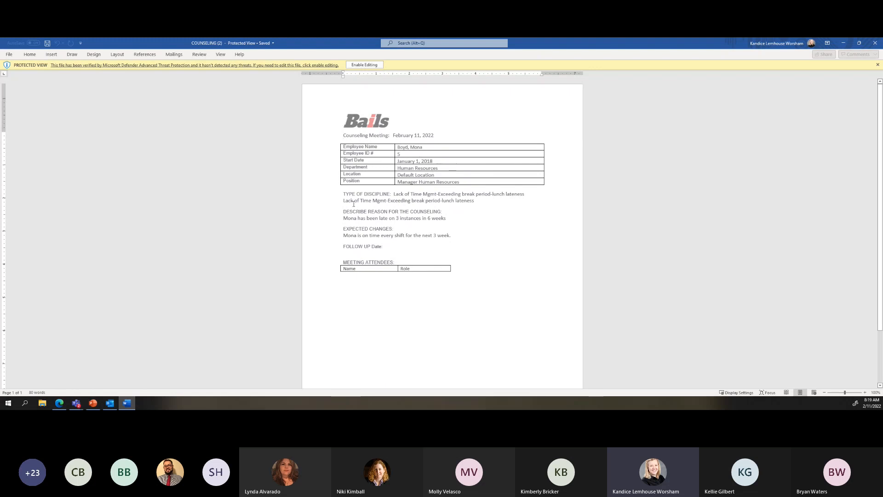
drag(395, 194, 492, 202)
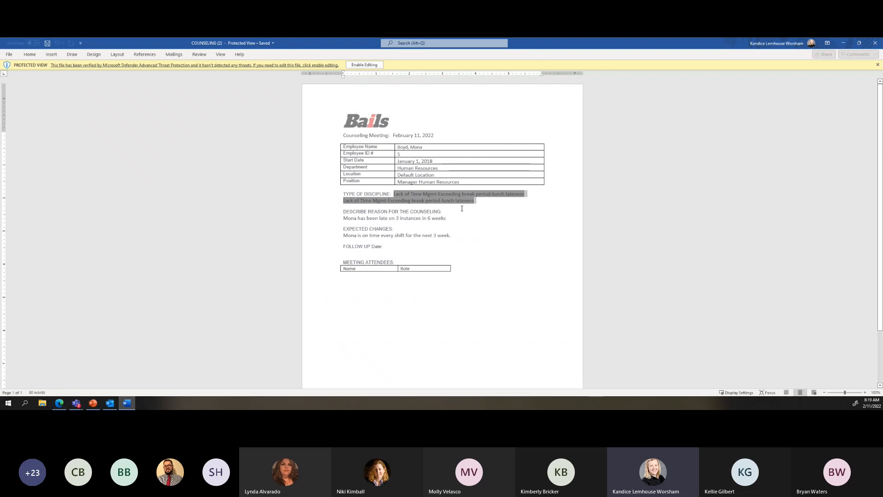
drag(343, 218, 445, 218)
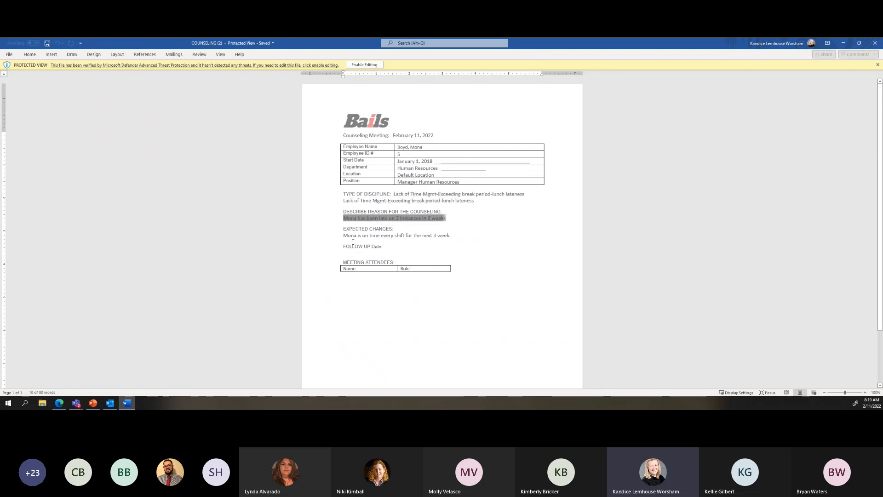
drag(344, 235, 456, 236)
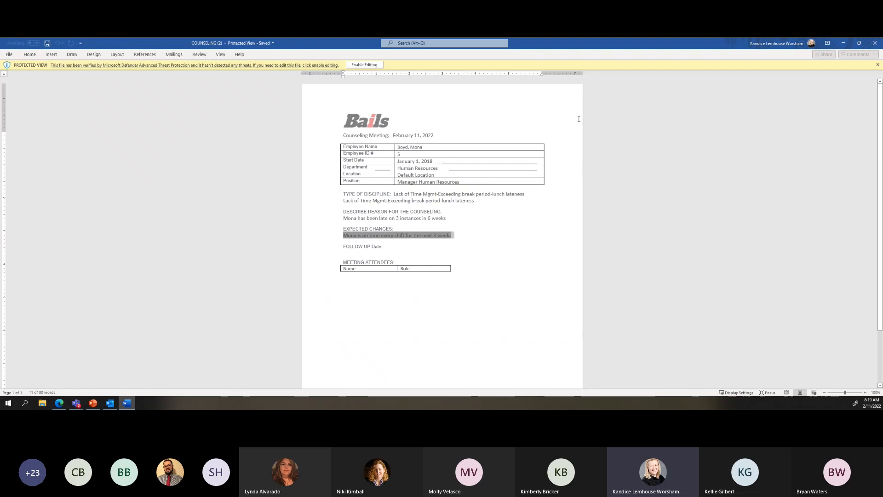
click(877, 44)
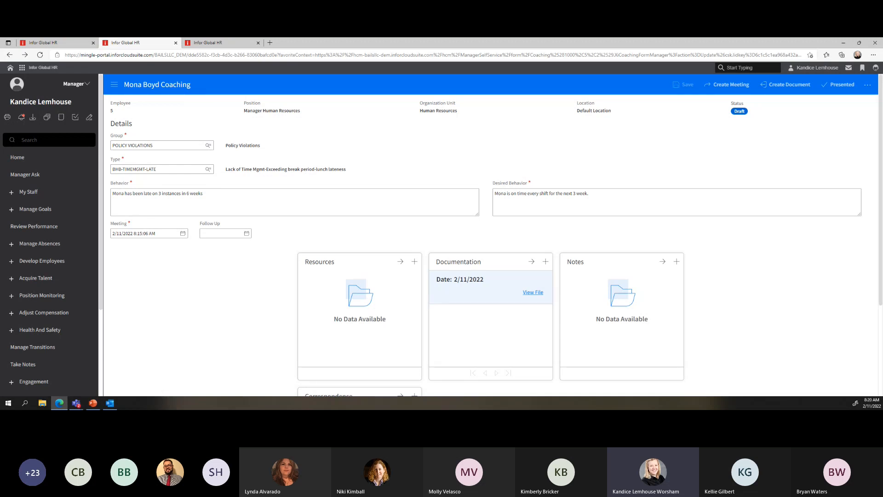
Mark the record Presented, revert it to Draft, then present it again and dismiss the notice
click(838, 88)
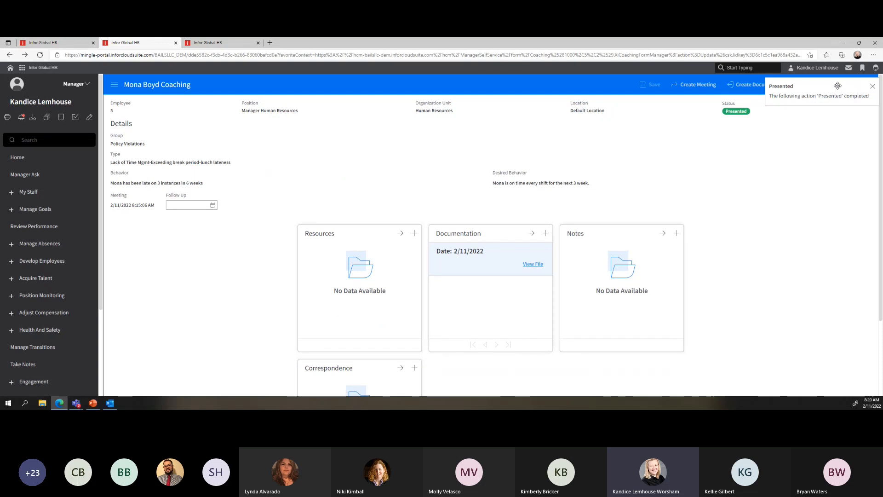
click(872, 87)
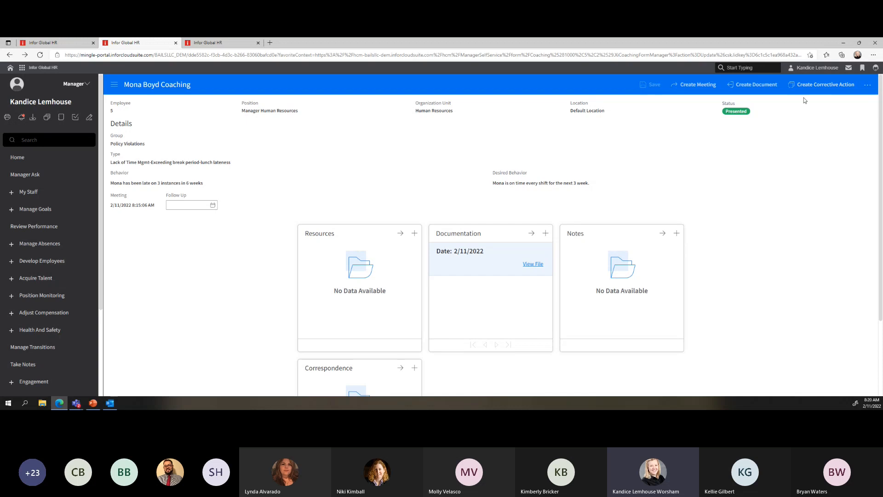
click(867, 85)
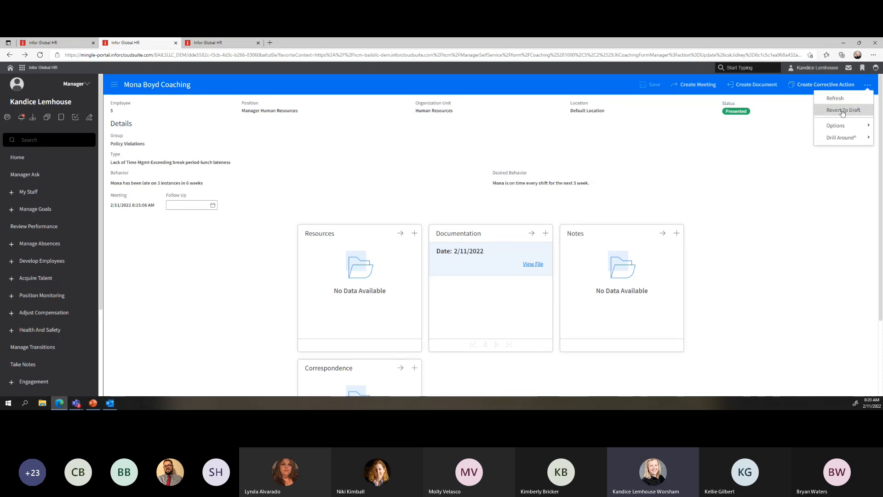
click(843, 111)
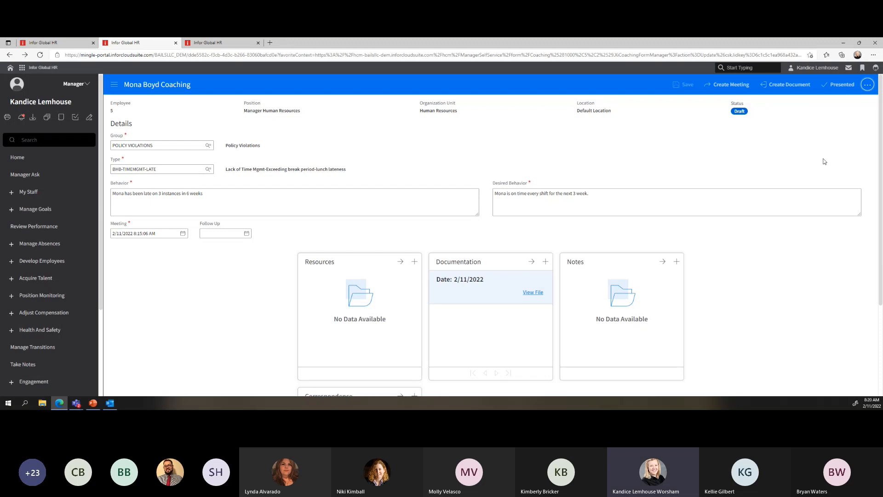
click(218, 193)
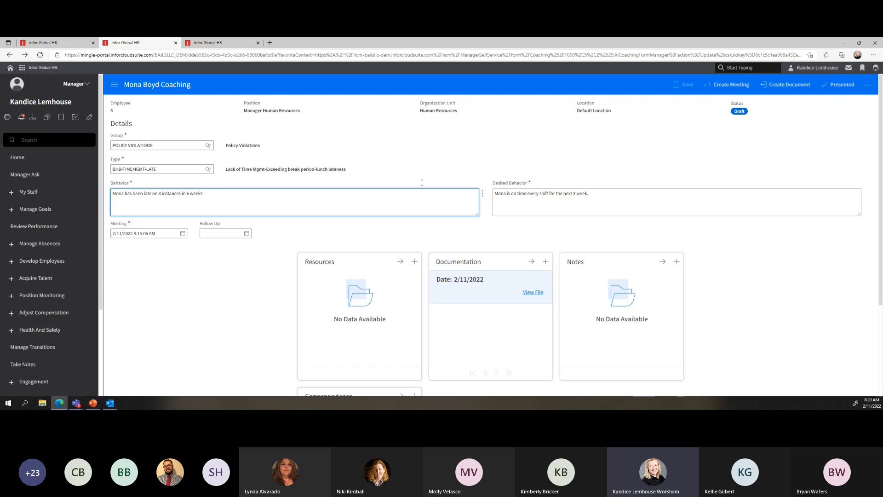
click(839, 88)
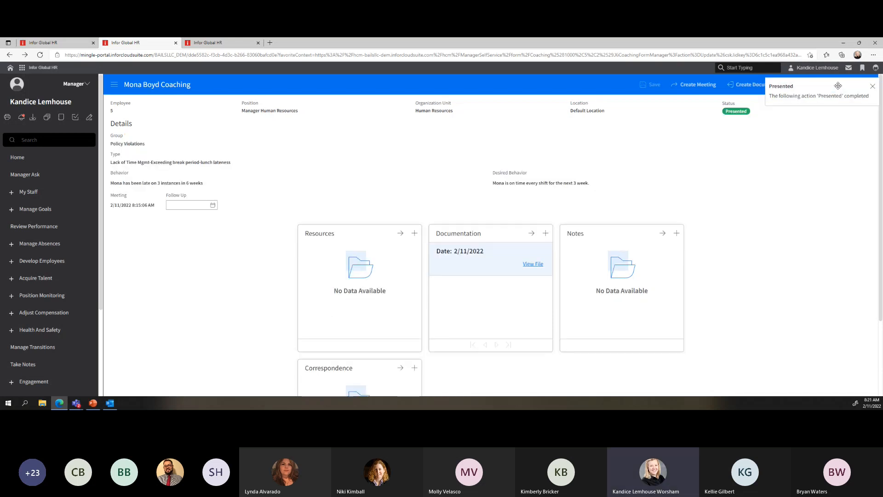
click(872, 86)
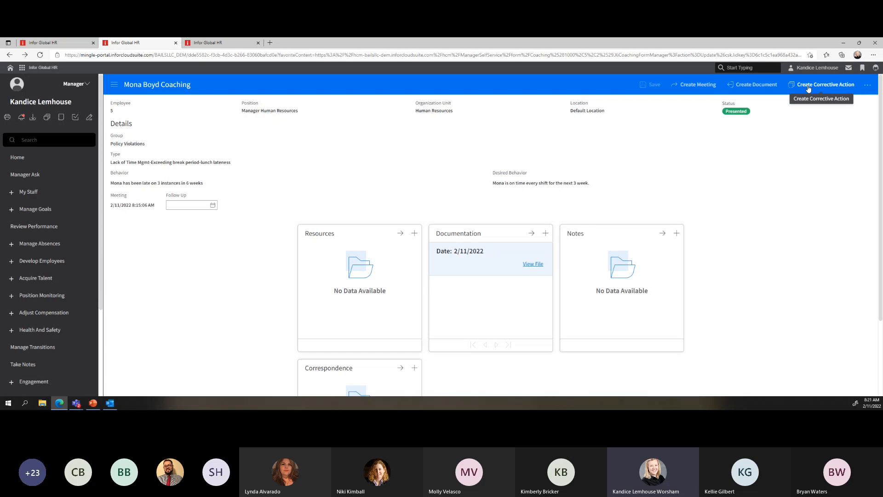
Start a corrective action from the coaching as a Verbal Warning with meeting date 2/11/2022
click(809, 87)
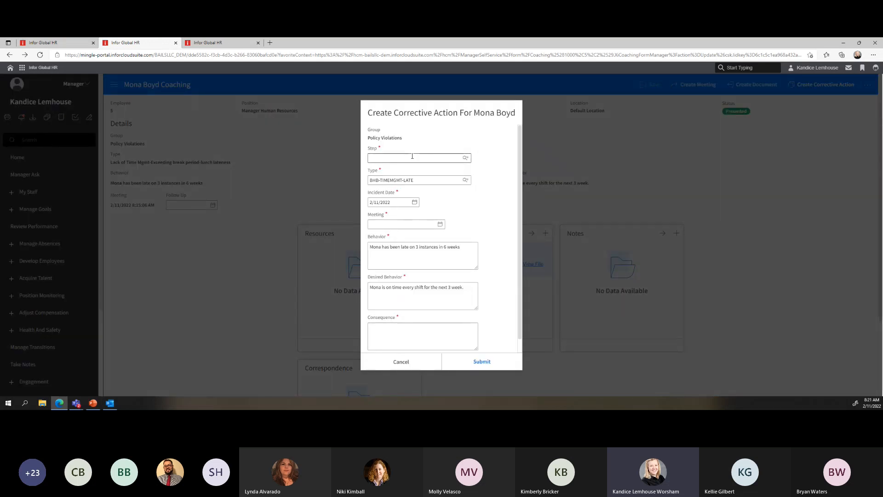
click(467, 159)
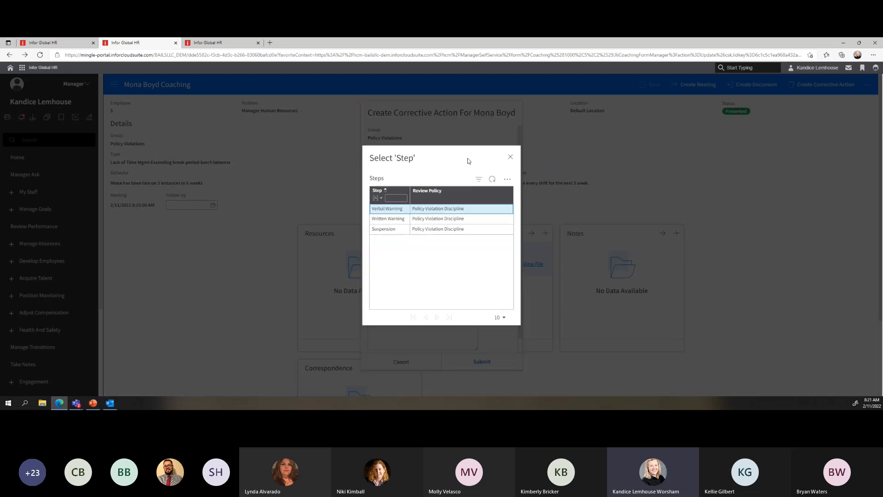
click(394, 209)
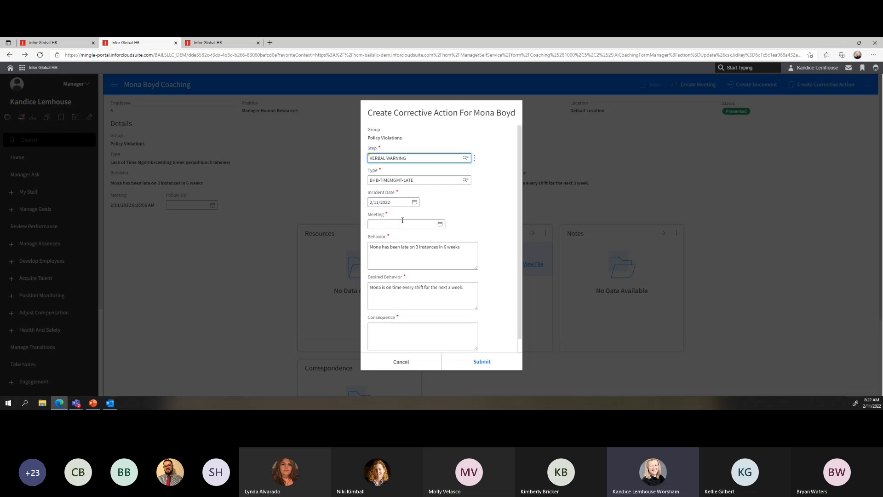
click(440, 224)
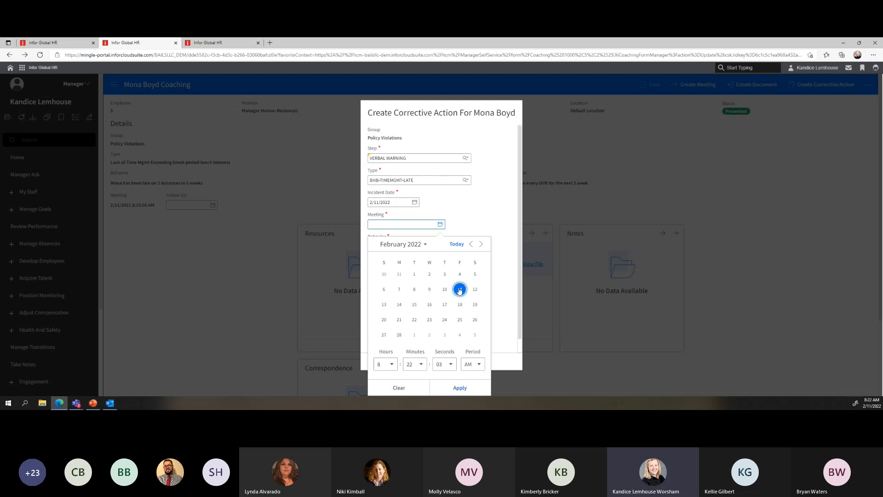
click(460, 388)
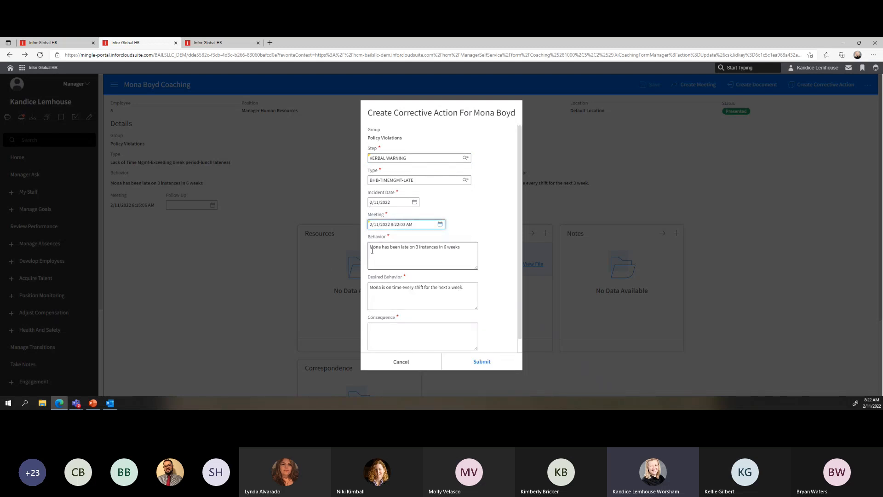
Add three further lateness incidents to Behavior, enter the further-lateness consequence, and submit
drag(466, 248, 368, 251)
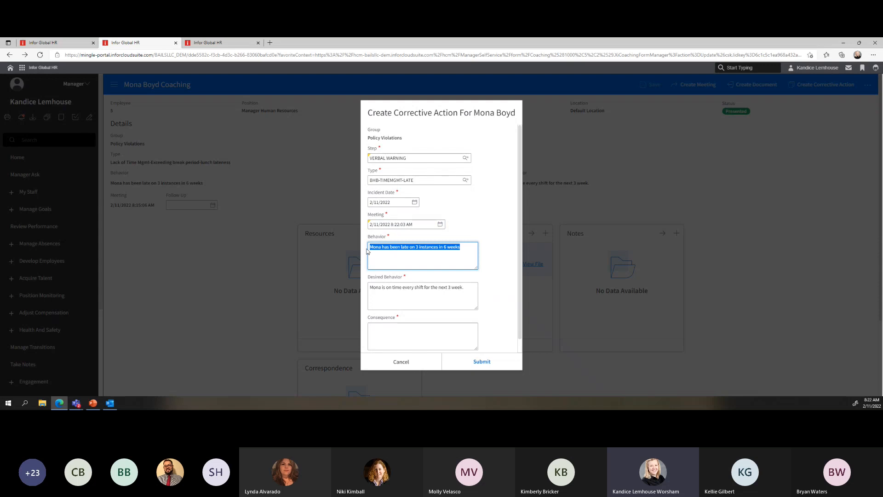
click(469, 248)
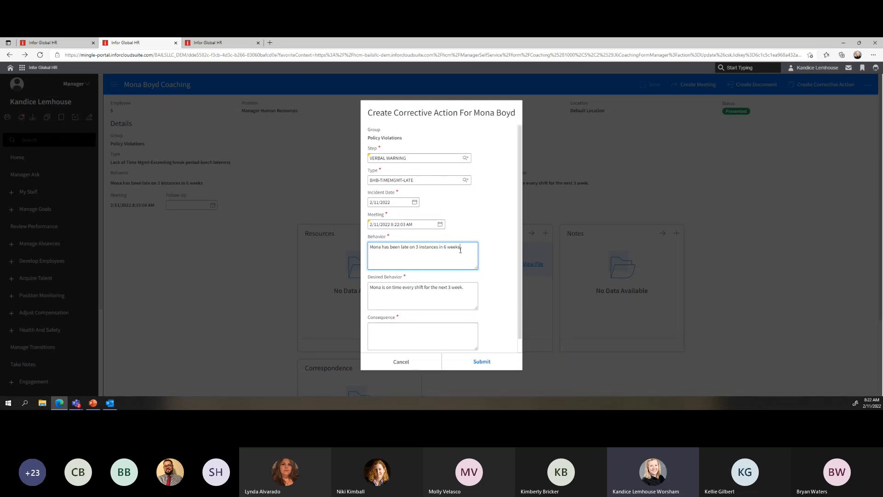
text(In)
text( Since c)
text( caching)
text( Mona has been )
text(late)
text( 3 additional time.)
click(387, 334)
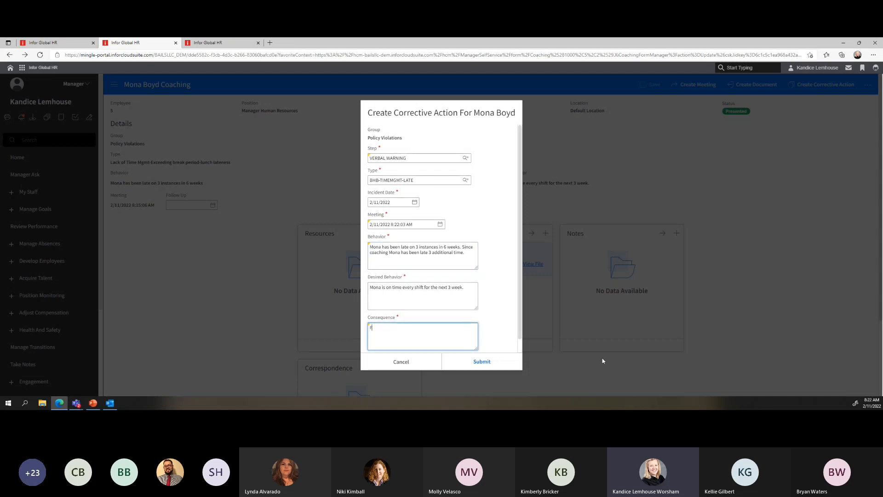
text(Further lateness will resut in additional correcitv)
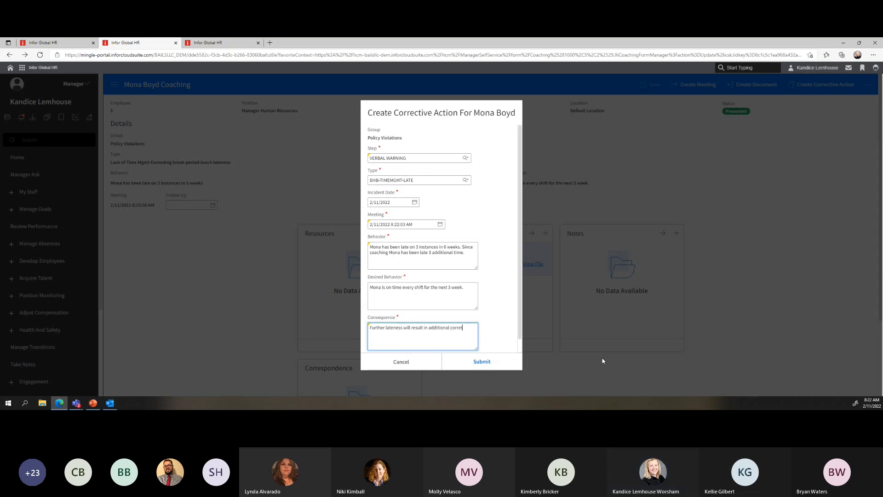
text(ctive actions)
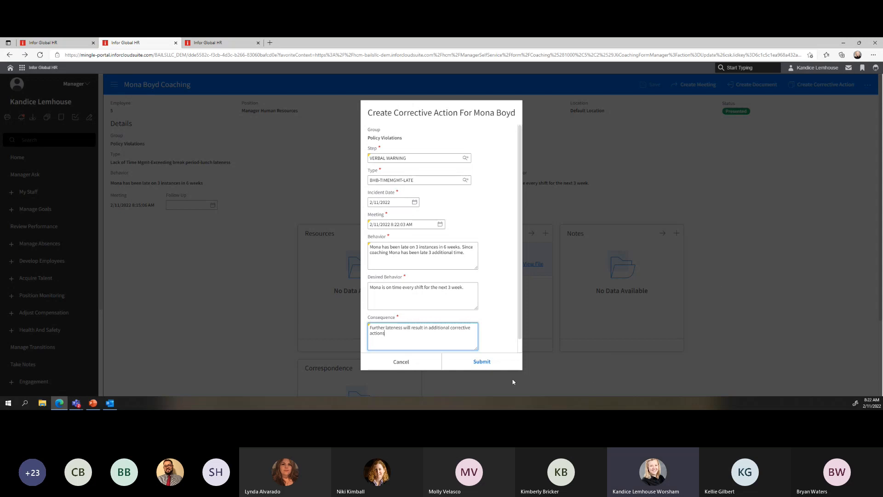
click(481, 362)
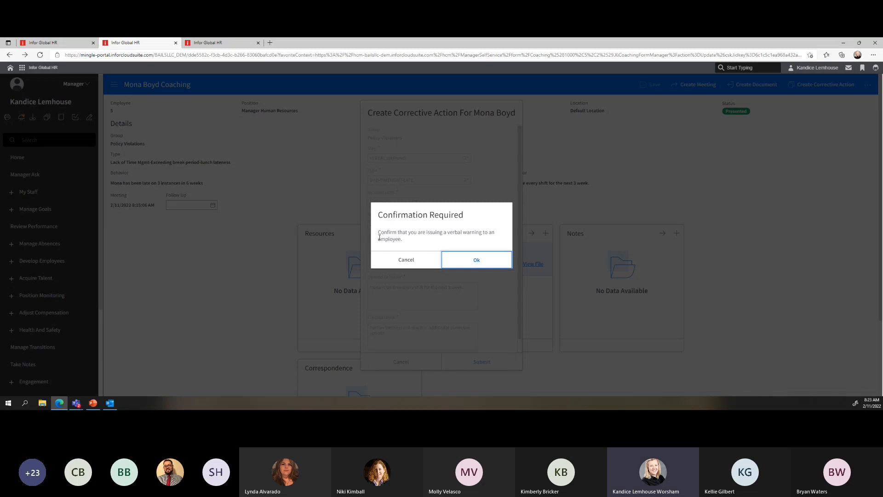
Approve the Confirmation Required prompt with Ok to issue the verbal warning
drag(381, 217, 465, 218)
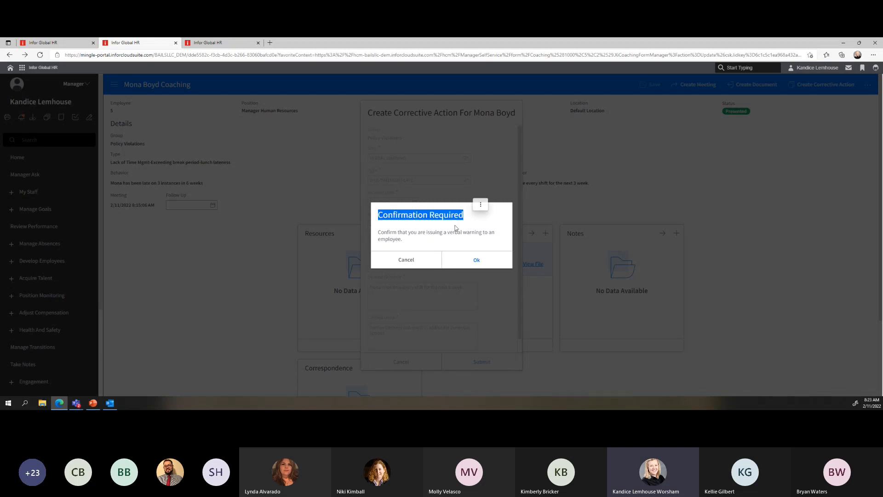
drag(380, 233, 502, 241)
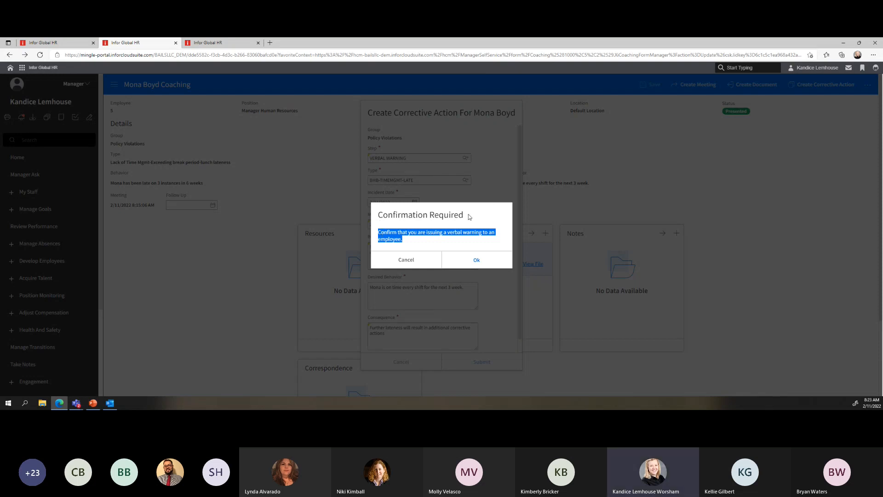
click(475, 265)
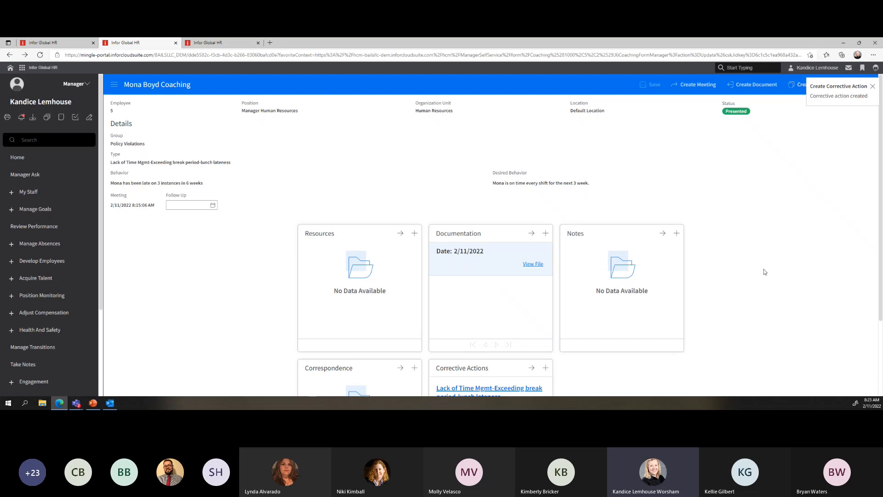
Review the newly created draft corrective action, then go to the My Staff overview
scroll(765, 272, down, 2)
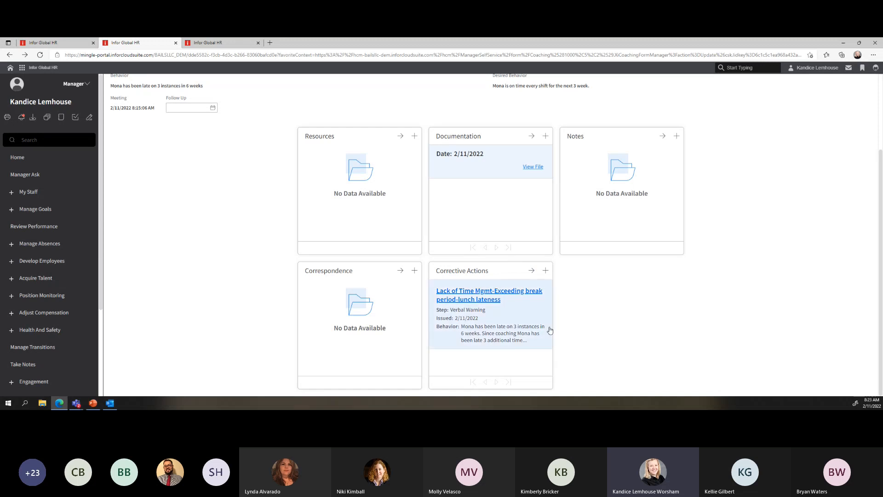
click(466, 299)
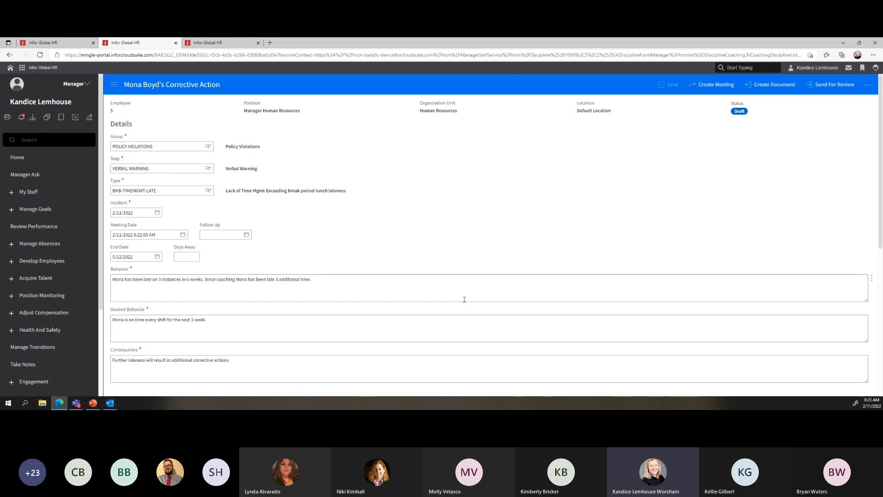
click(214, 286)
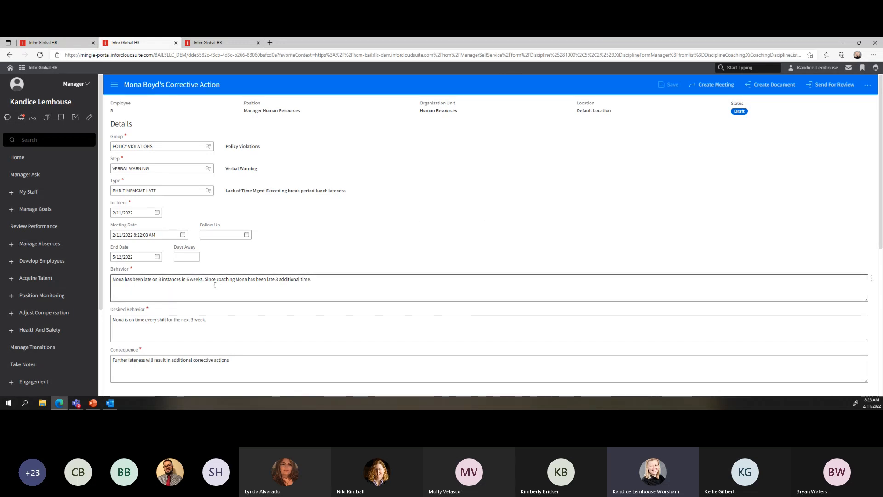
scroll(286, 250, down, 5)
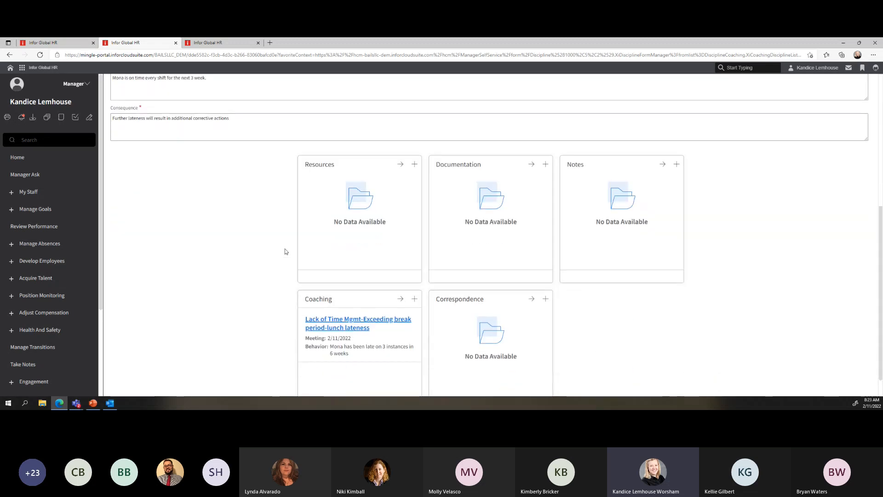
scroll(255, 296, up, 5)
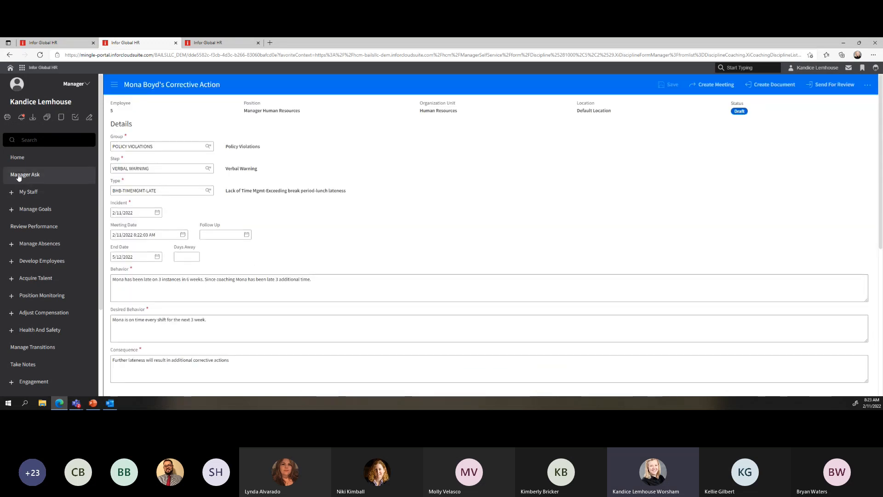
click(23, 194)
click(35, 210)
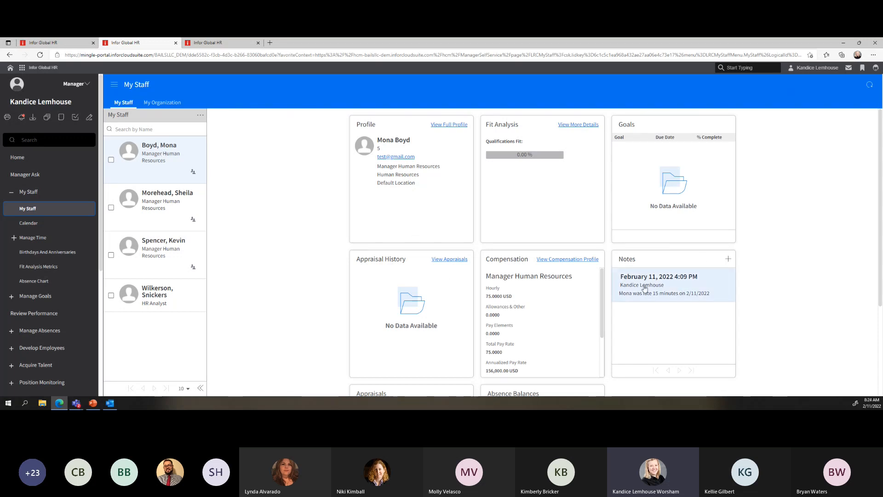
Open the first staff member's profile on Employee Relations from the My Staff list
scroll(686, 291, down, 3)
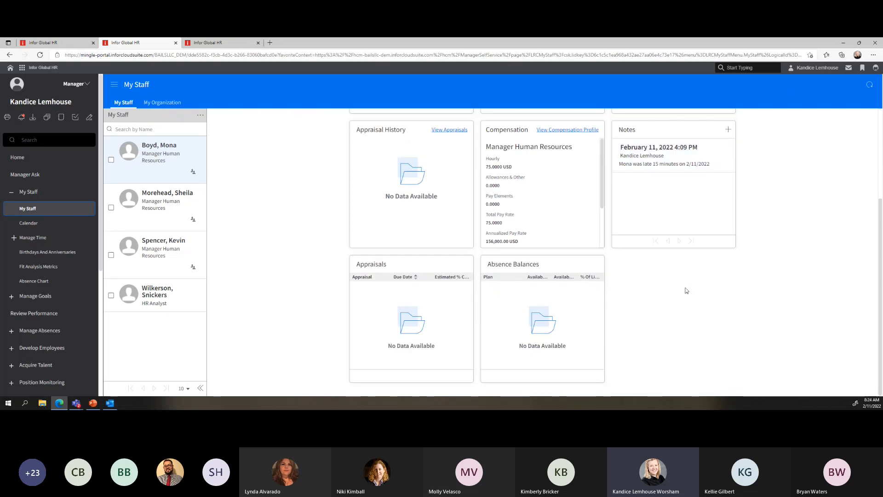
scroll(686, 291, up, 3)
click(159, 147)
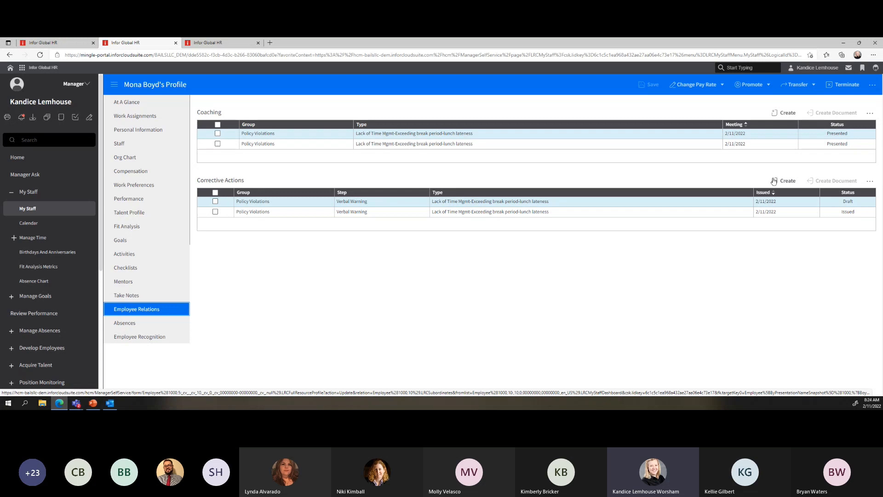
Abandon a new blank corrective action and open the existing Draft verbal warning instead
click(788, 181)
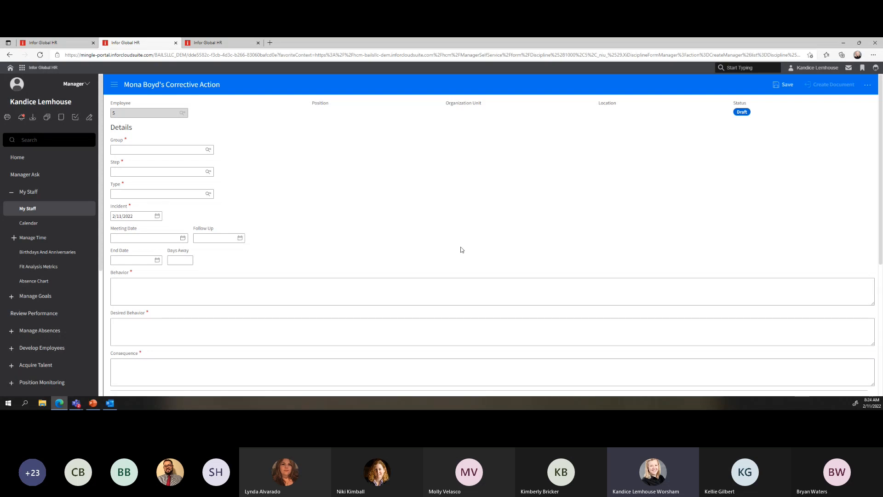
click(7, 55)
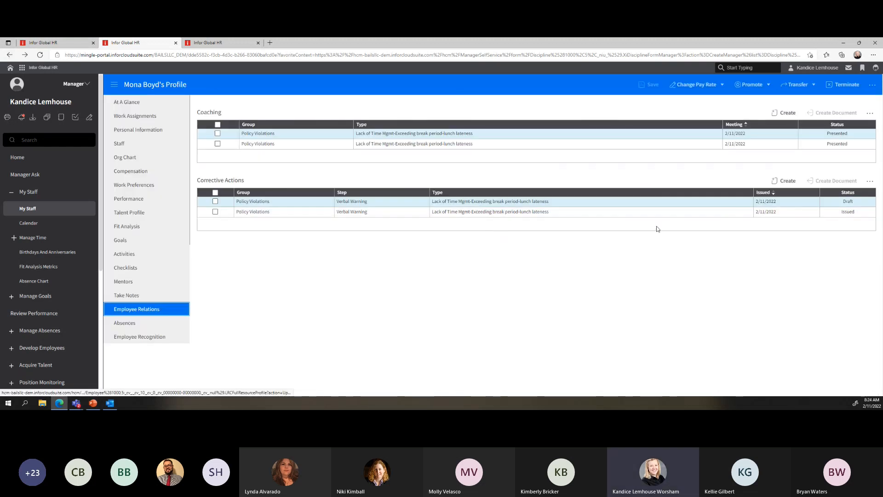
double_click(568, 203)
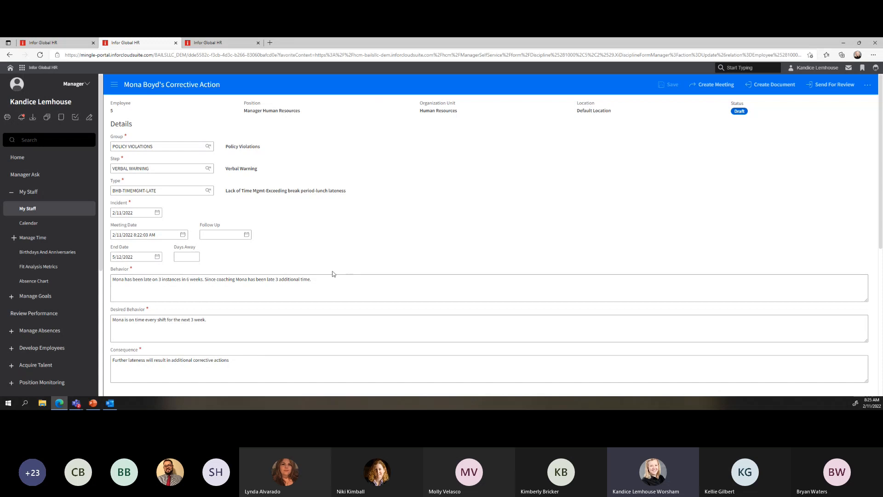
click(225, 283)
scroll(224, 284, down, 5)
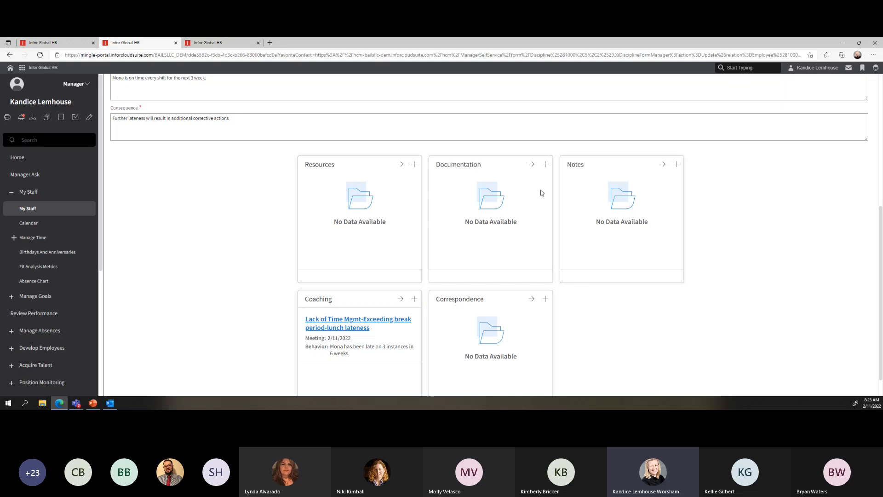
scroll(323, 363, down, 1)
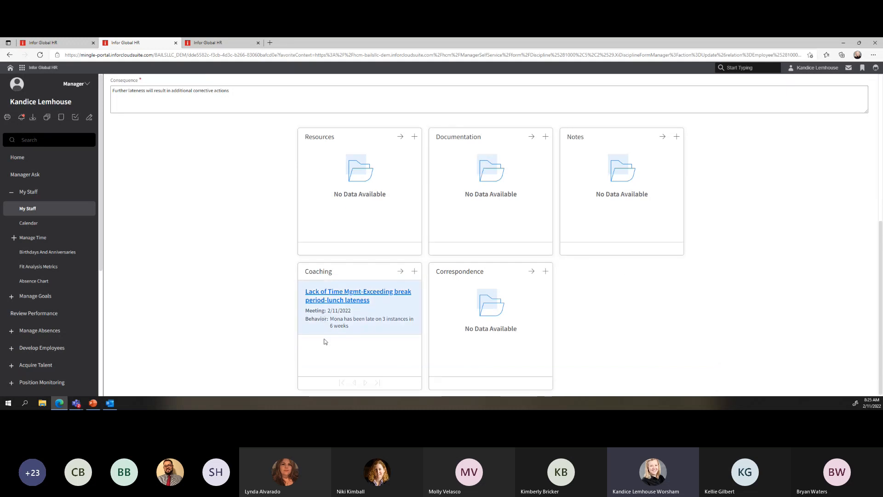
click(414, 271)
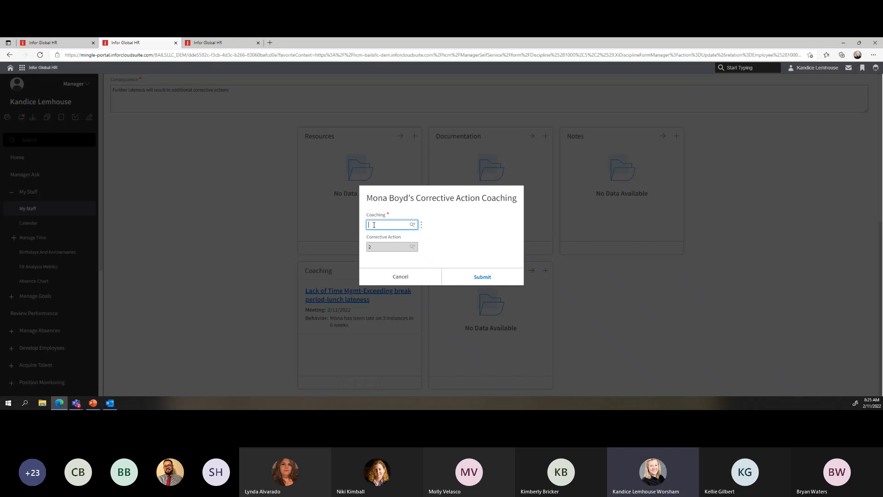
click(397, 276)
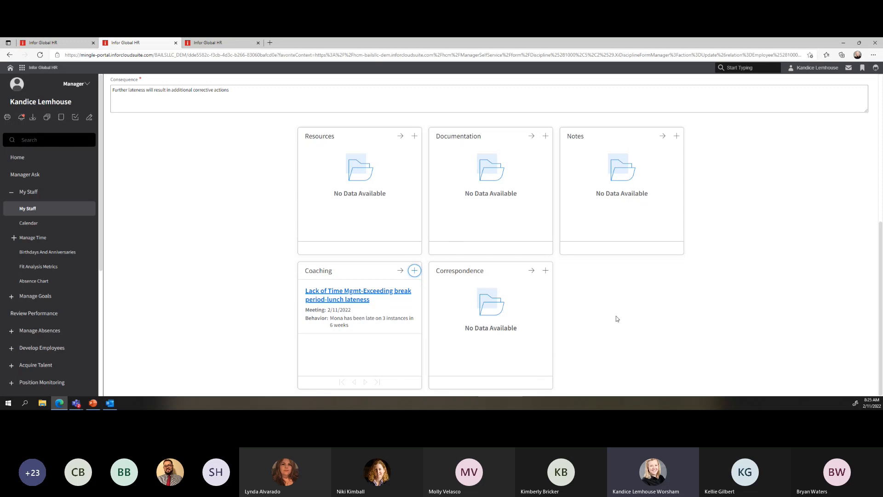
scroll(617, 319, up, 6)
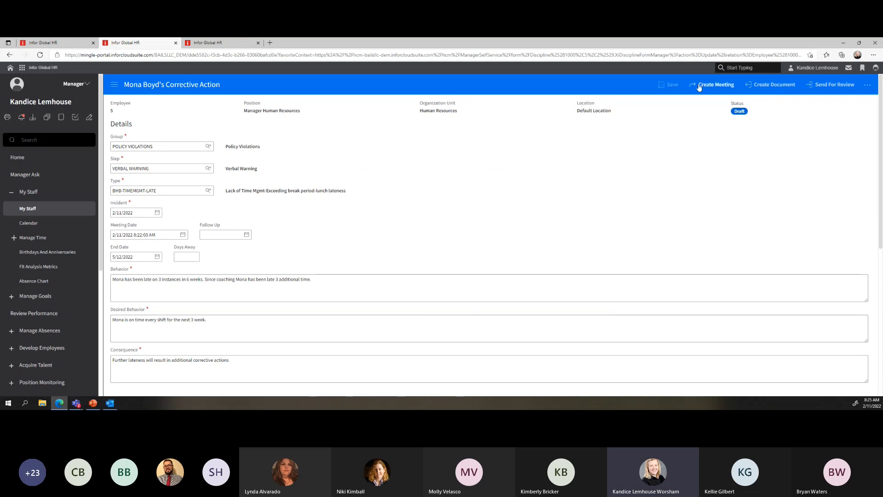
Create a DISCIPLINE template document for the corrective action, visible to the employee
click(780, 89)
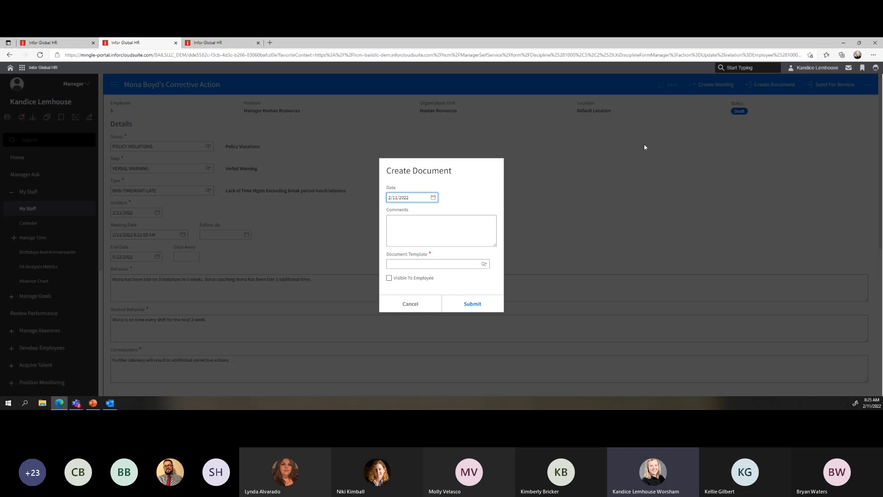
click(484, 263)
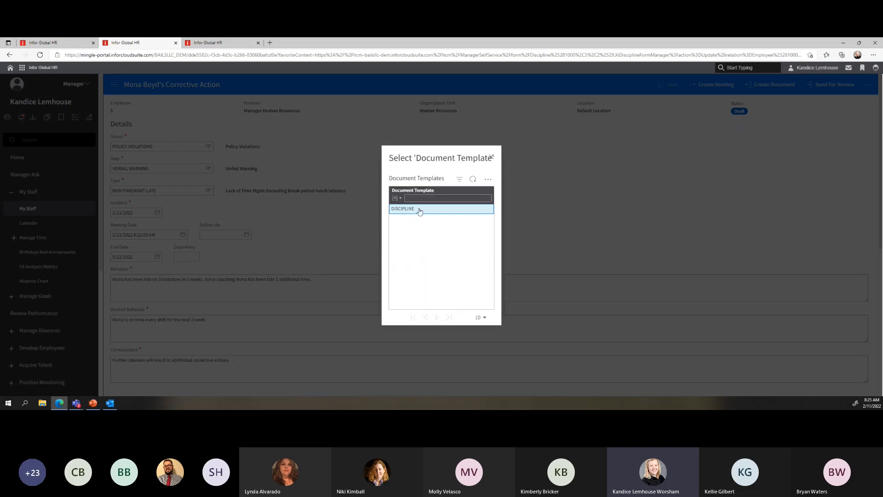
click(397, 212)
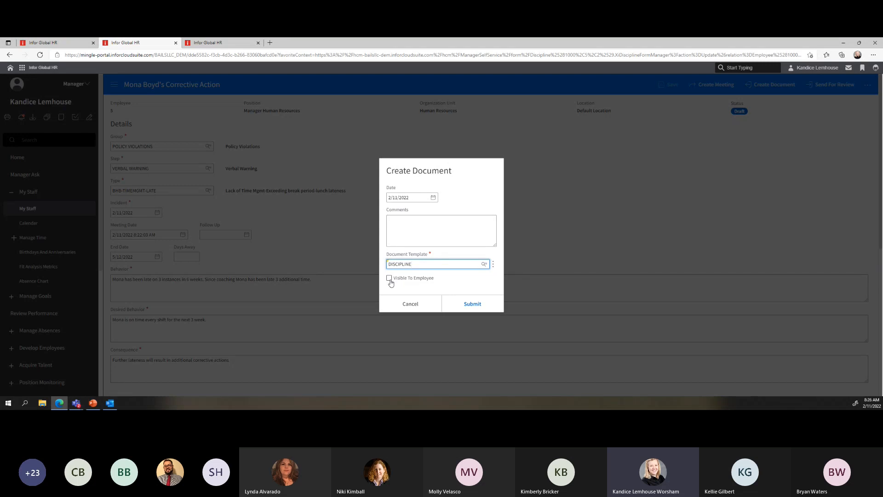
click(390, 279)
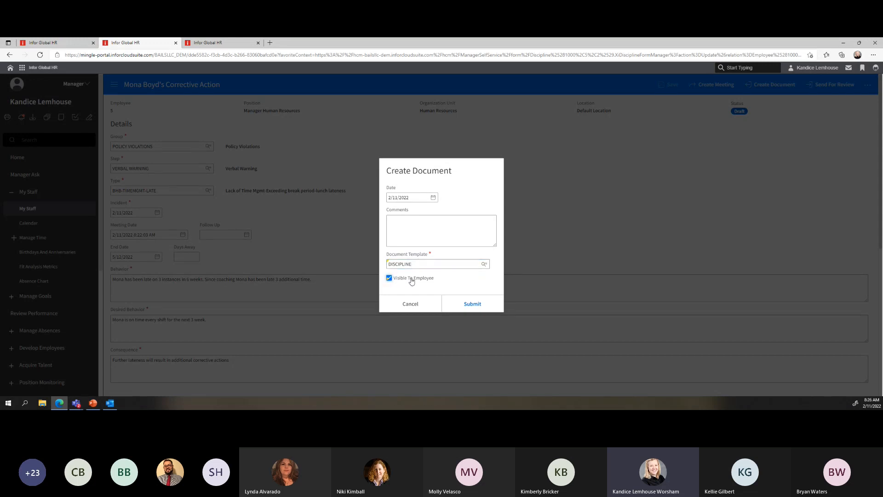
click(473, 304)
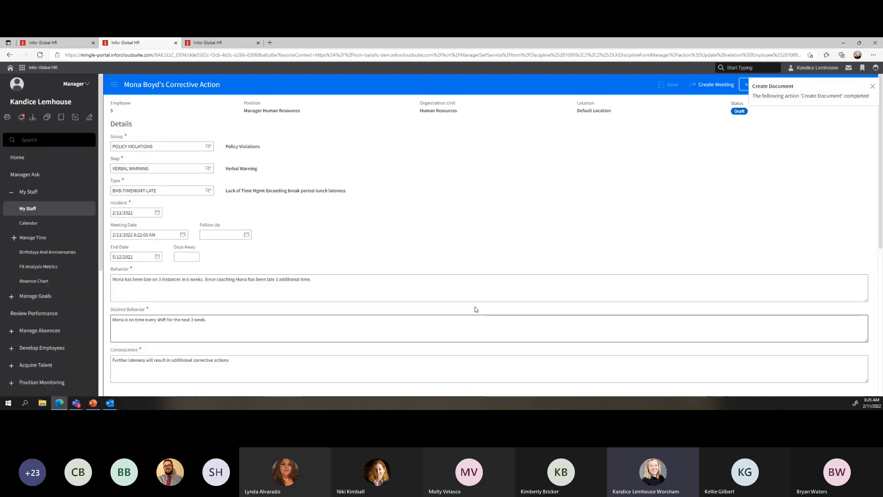
Download the generated discipline document and open the .rtf file in Word
scroll(476, 309, down, 5)
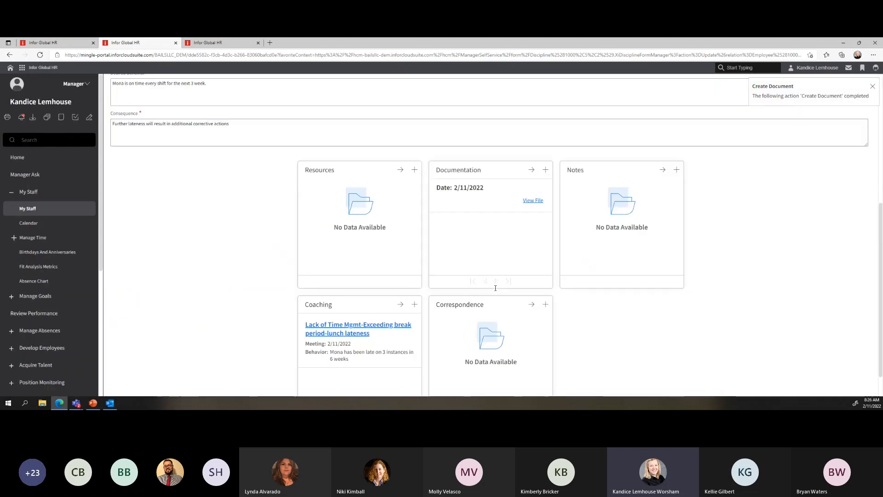
click(534, 196)
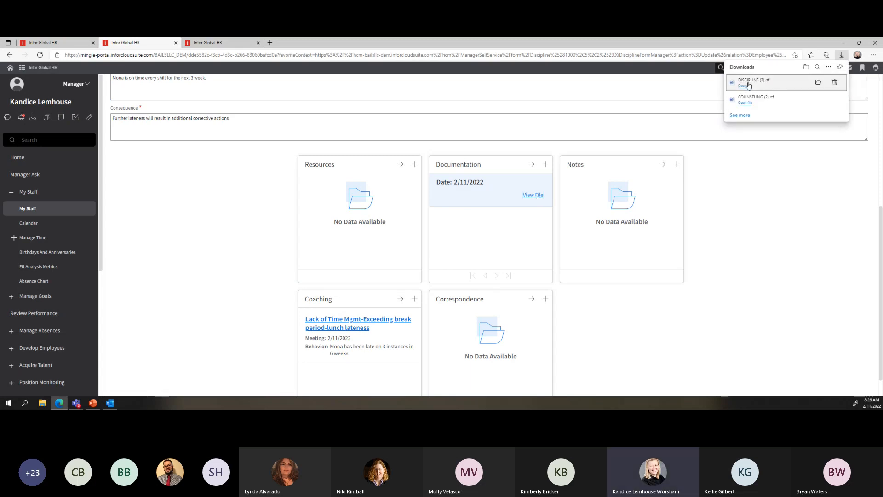
click(747, 85)
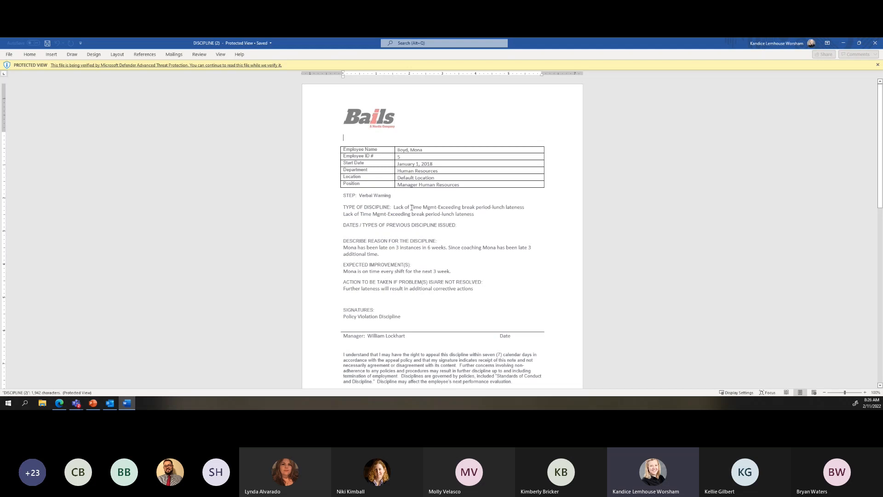
Read through the Verbal Warning discipline letter in Word, then close it
scroll(398, 270, down, 8)
scroll(398, 271, up, 4)
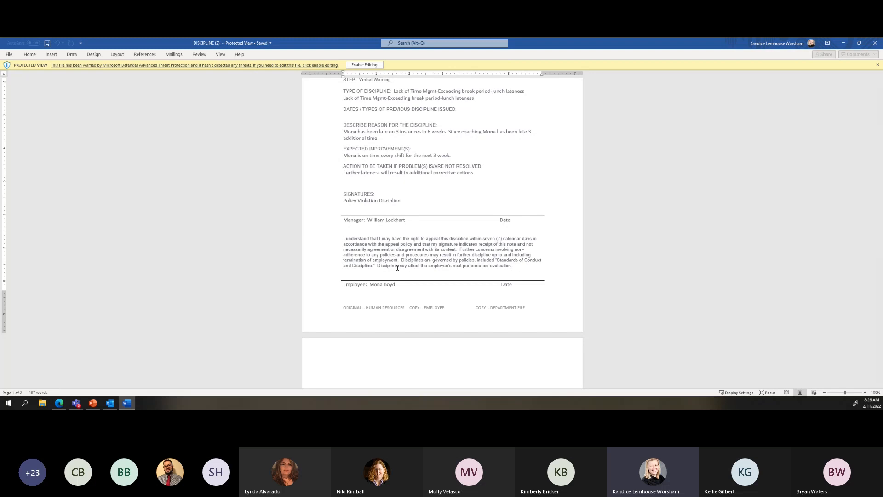
click(879, 43)
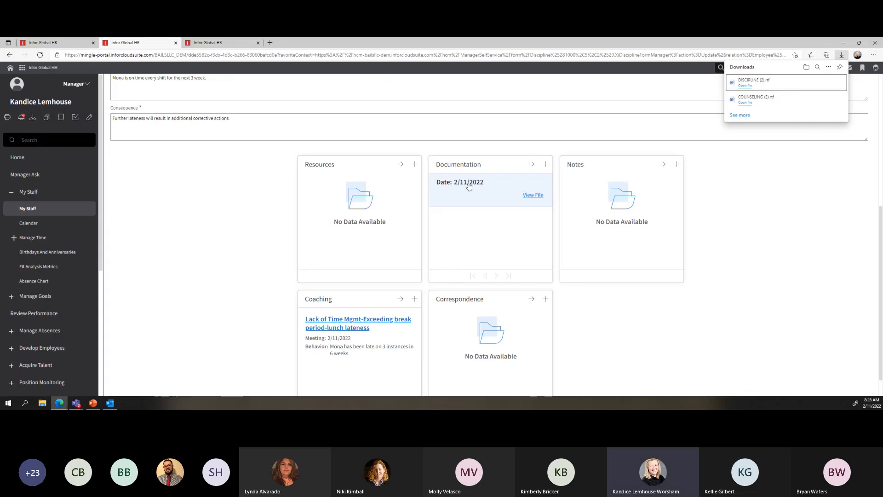
Uncheck Visible To Employee on the documentation record, then leave it, discarding changes
click(485, 192)
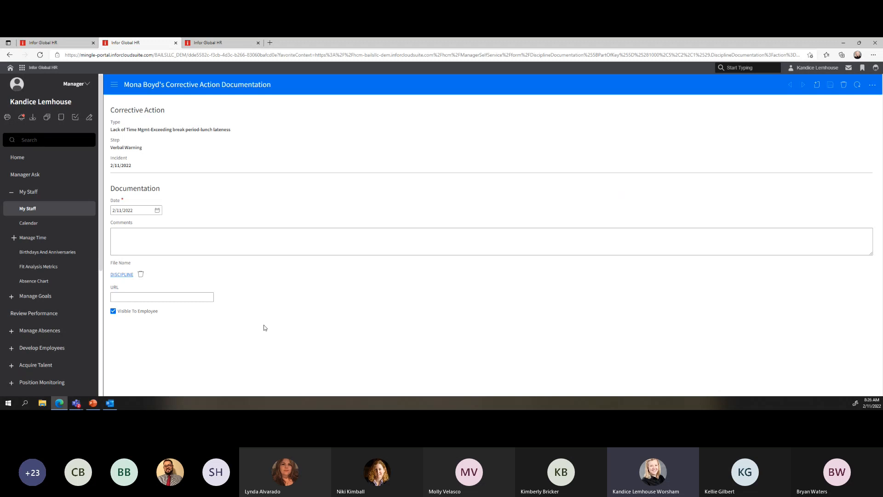
click(113, 312)
click(9, 56)
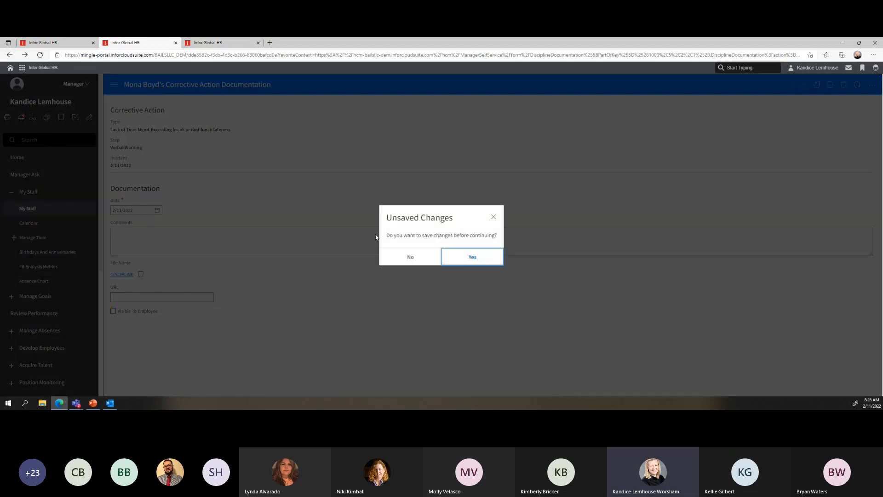
click(412, 258)
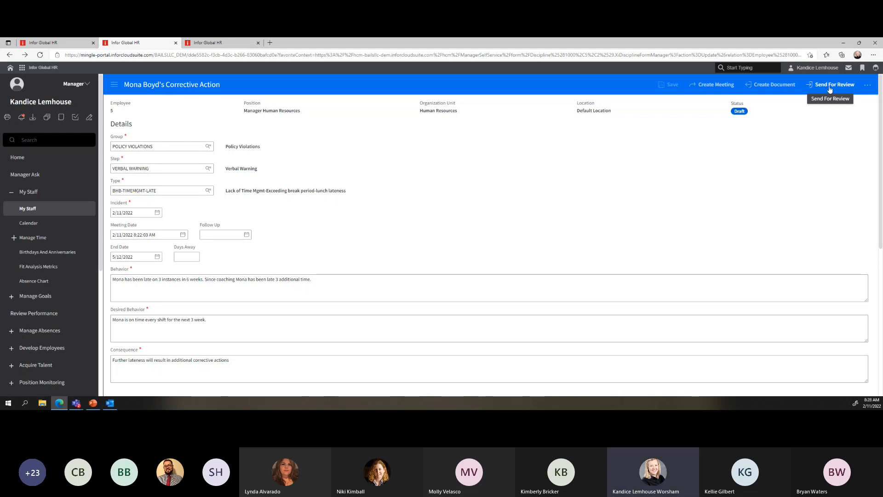
Switch to the HR generalist session and show the Corrective Actions list
click(74, 43)
click(213, 43)
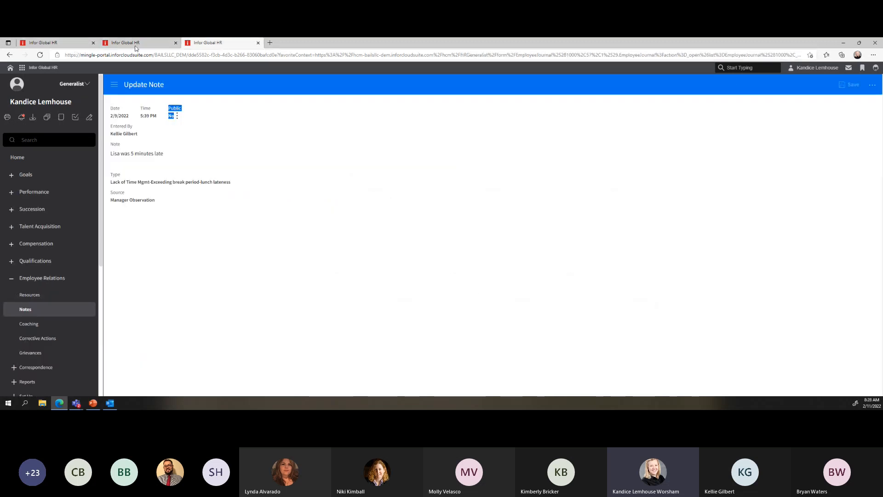
click(37, 339)
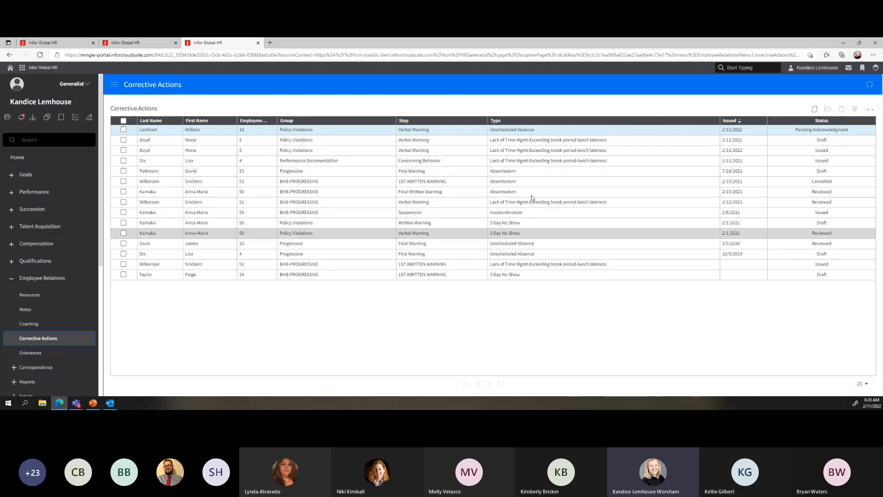
Inspect the Unscheduled Absence verbal warning pending acknowledgement, then return to the list
click(321, 134)
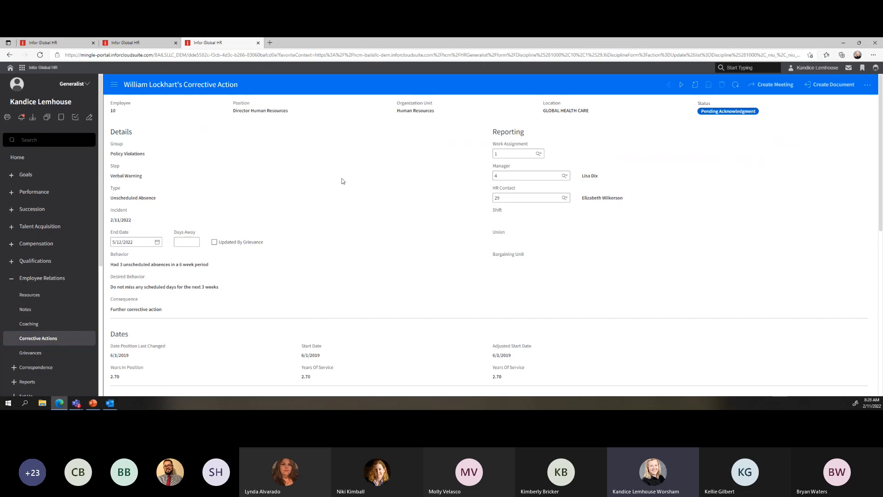
drag(489, 134, 418, 219)
click(172, 202)
scroll(150, 272, down, 1)
scroll(150, 271, down, 3)
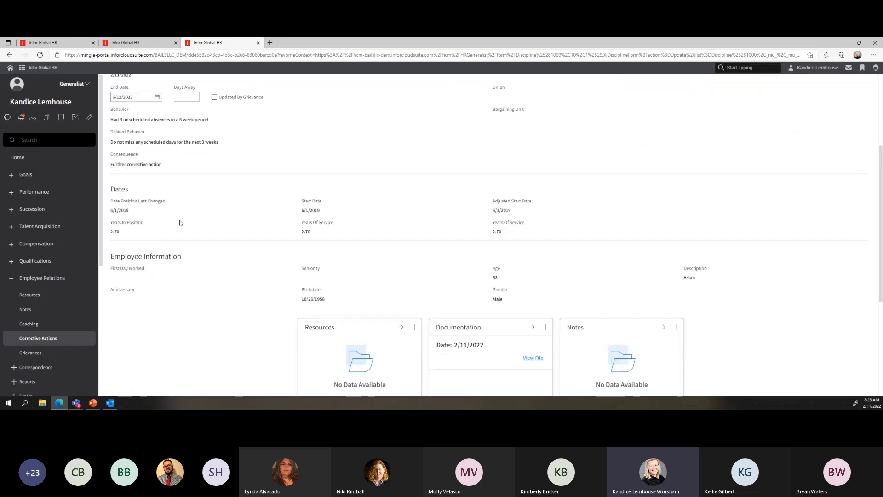
scroll(181, 222, down, 5)
scroll(180, 223, up, 10)
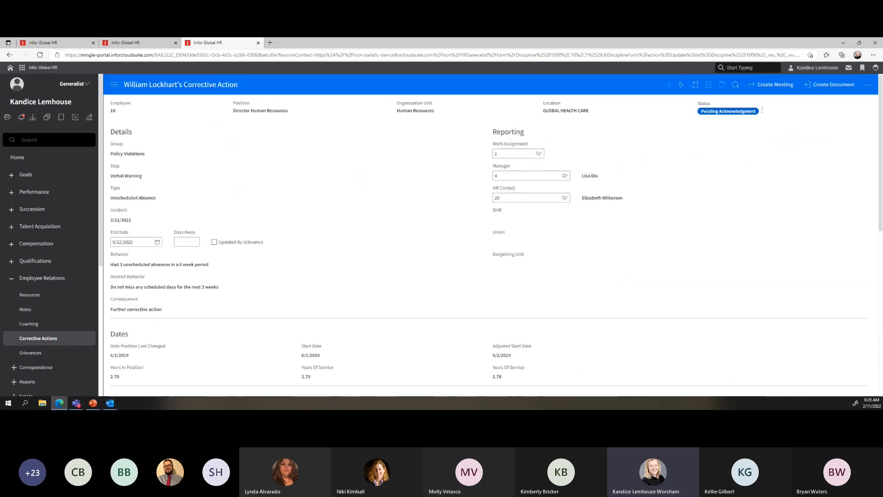
click(10, 56)
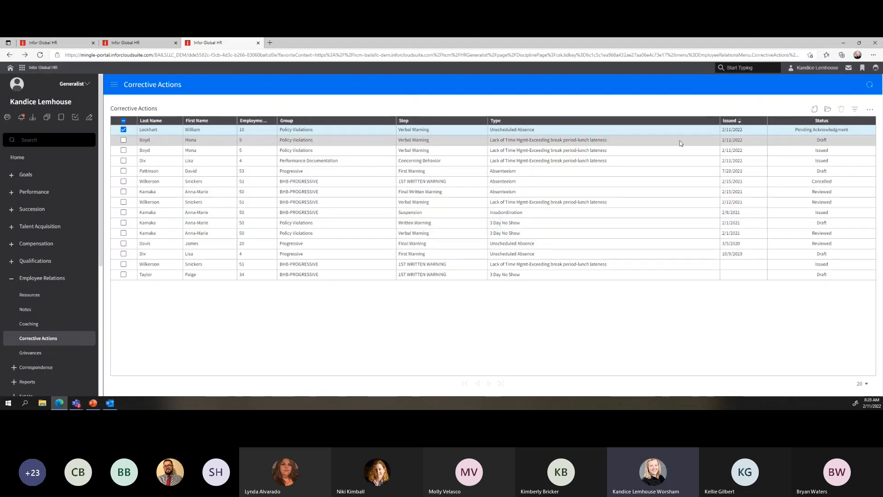
Send the employee's Draft lunch-lateness verbal warning for review and confirm with Ok
double_click(429, 140)
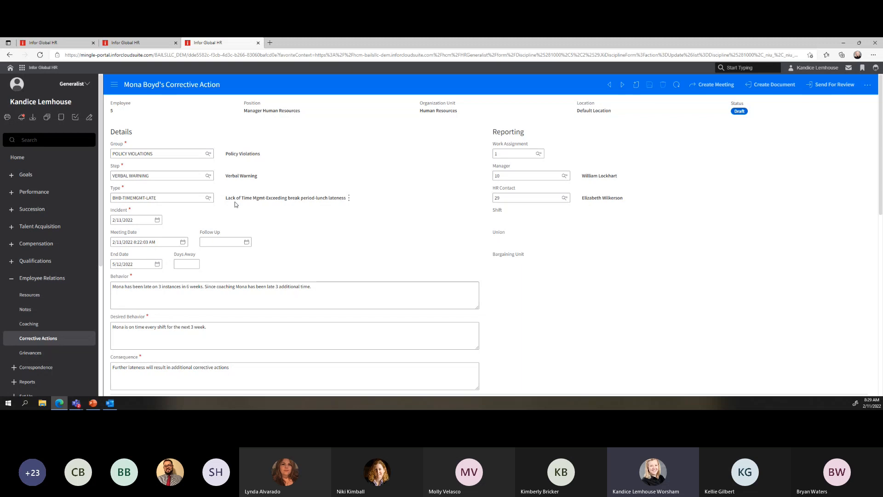
click(831, 86)
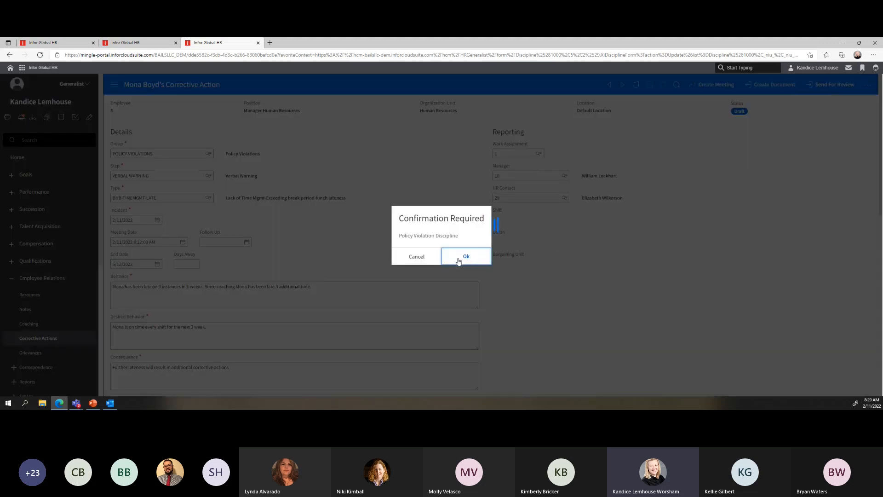
click(466, 257)
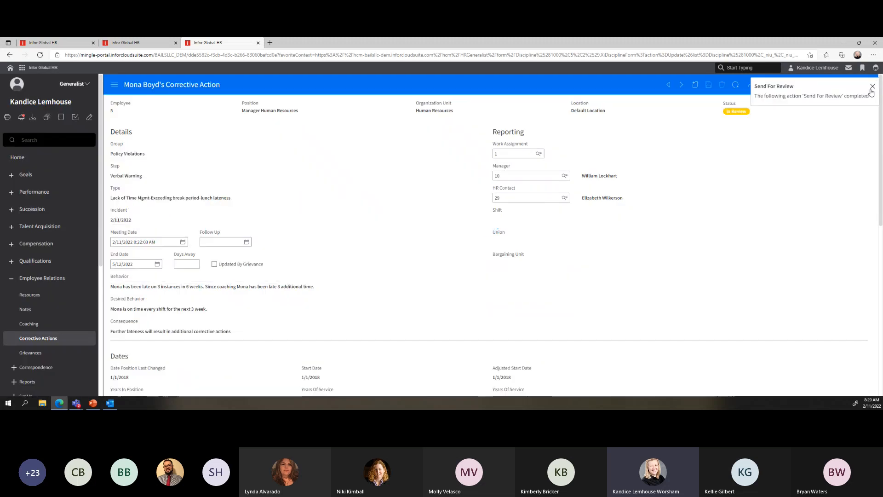
click(868, 85)
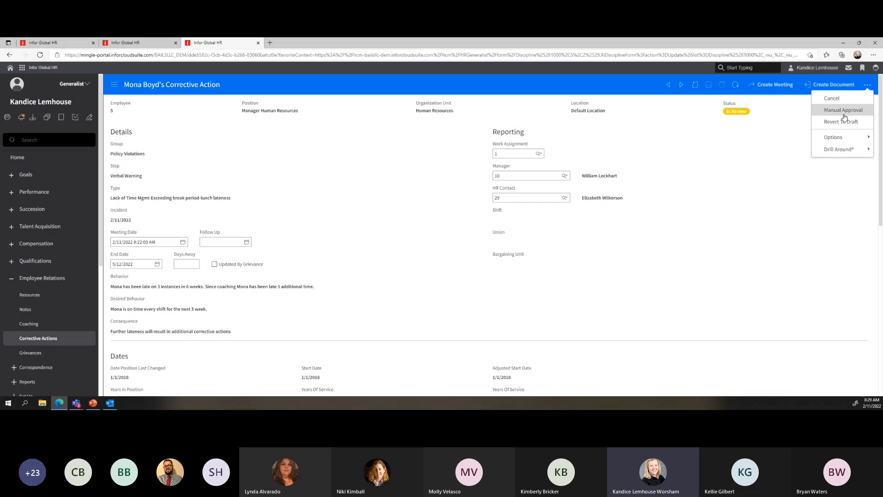
Manually approve the corrective action, bypassing approval to set it Reviewed, and return to the manager's tab
click(844, 114)
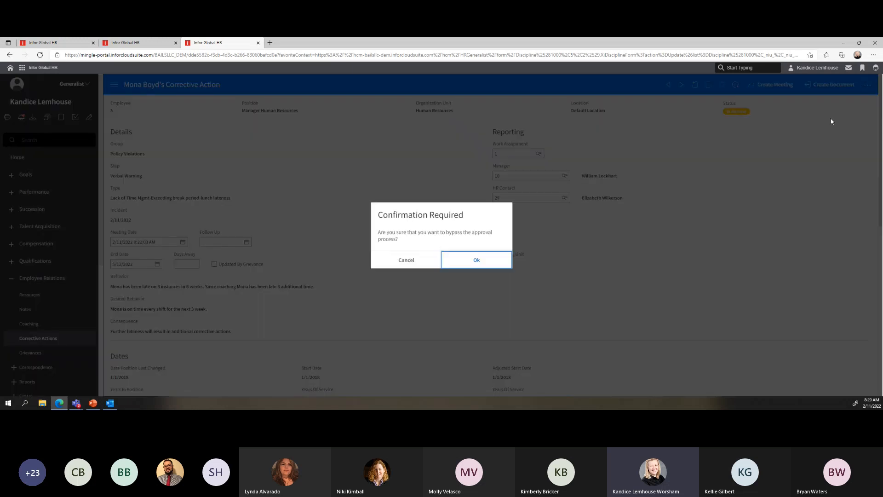
click(482, 258)
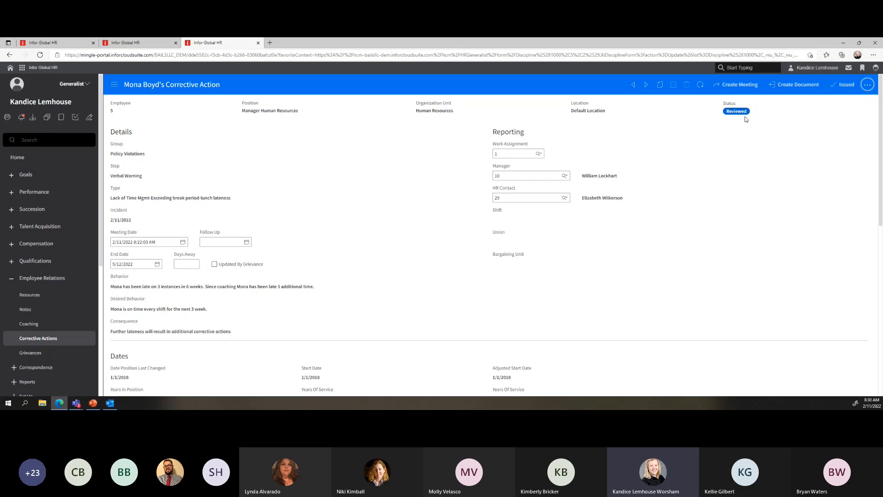
click(135, 43)
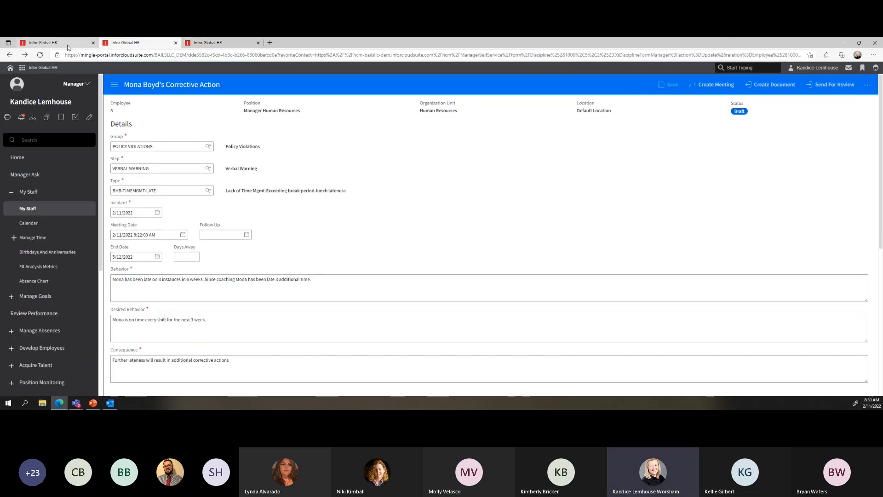
click(30, 210)
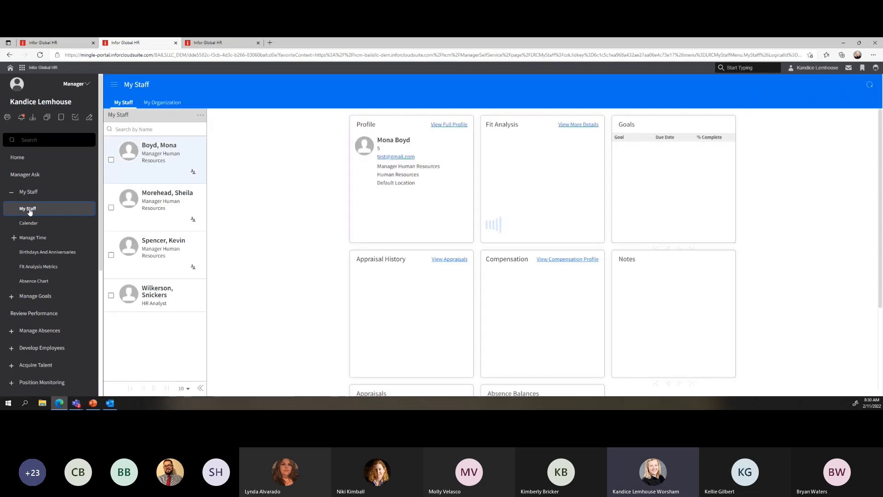
click(163, 153)
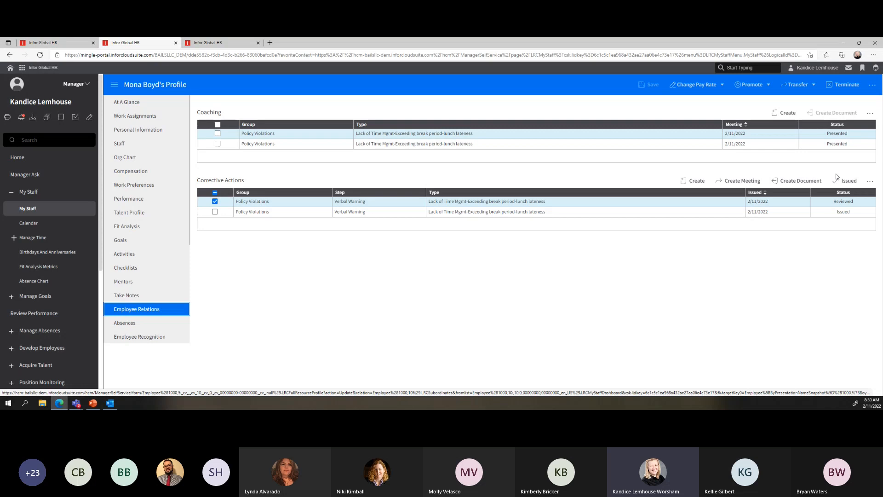
double_click(835, 203)
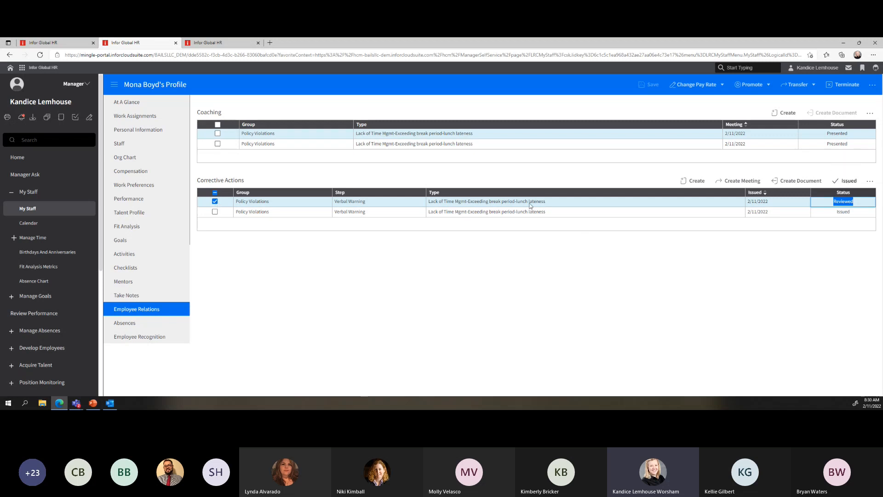
click(300, 203)
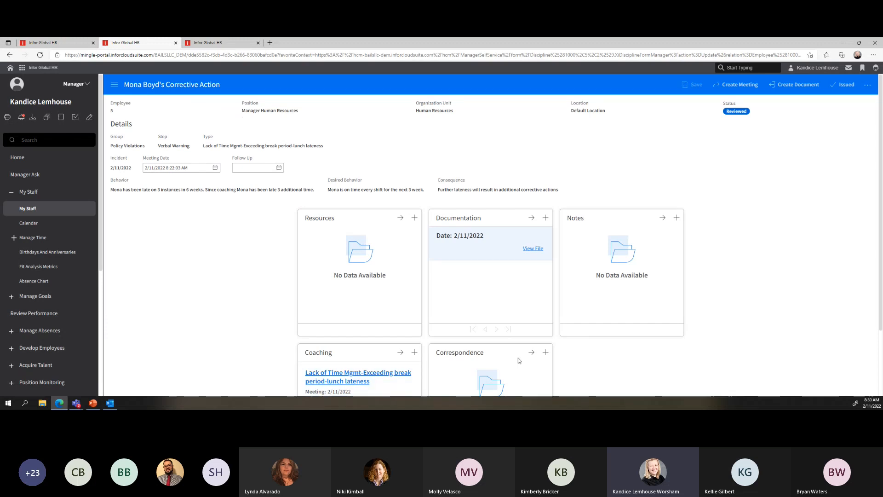
Issue the lunch-lateness Verbal Warning with employee acknowledgment enabled, then switch to the generalist tab
click(846, 85)
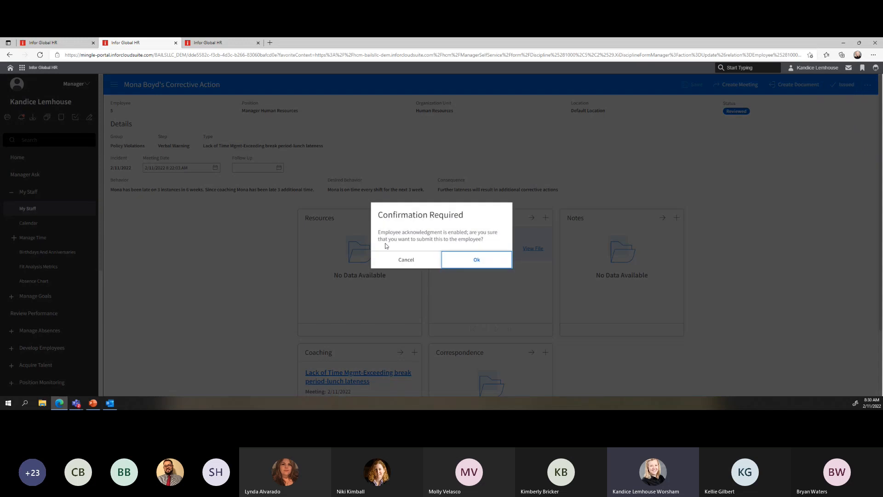
drag(378, 233, 467, 235)
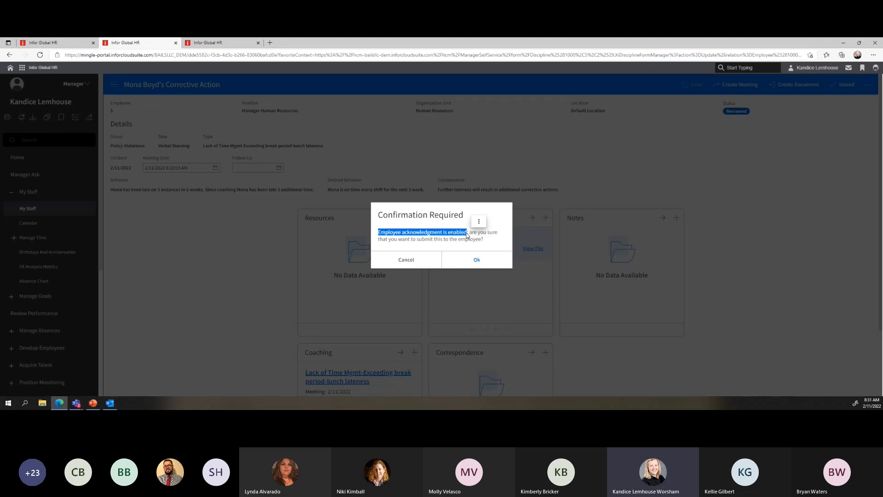
click(479, 259)
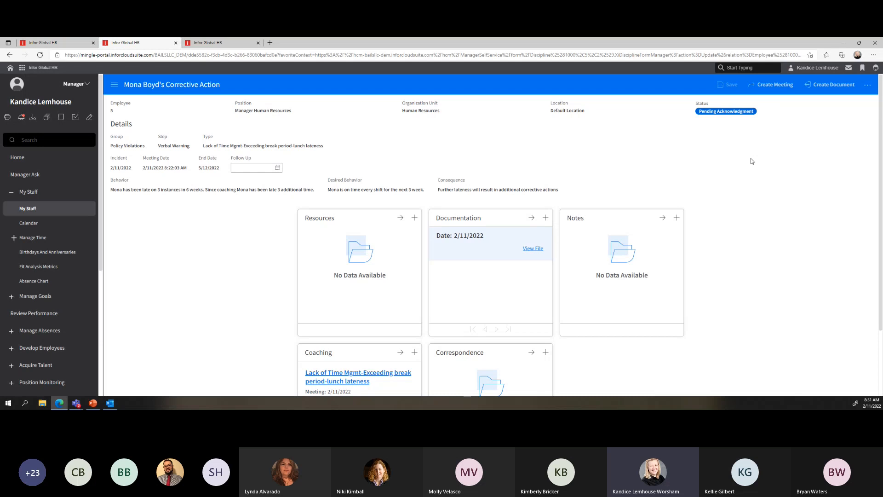
click(220, 44)
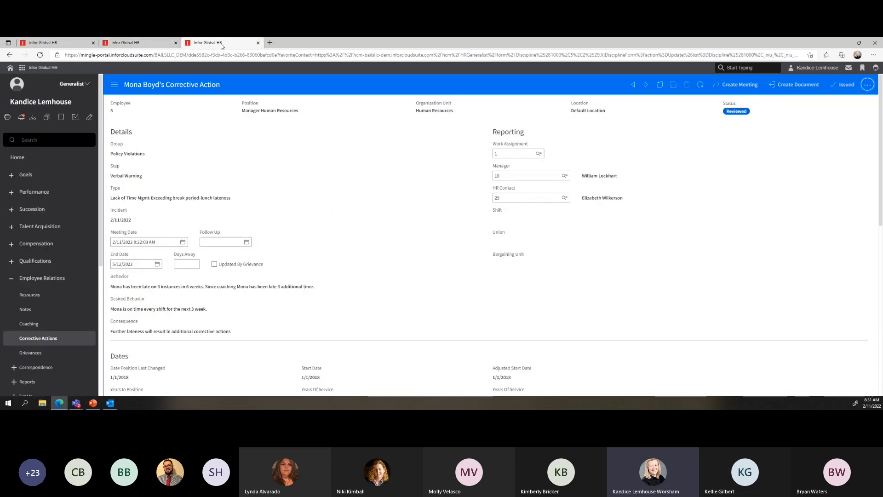
In the first tab, switch the role to Employee and back to Employee Preview, then open Growth
click(51, 46)
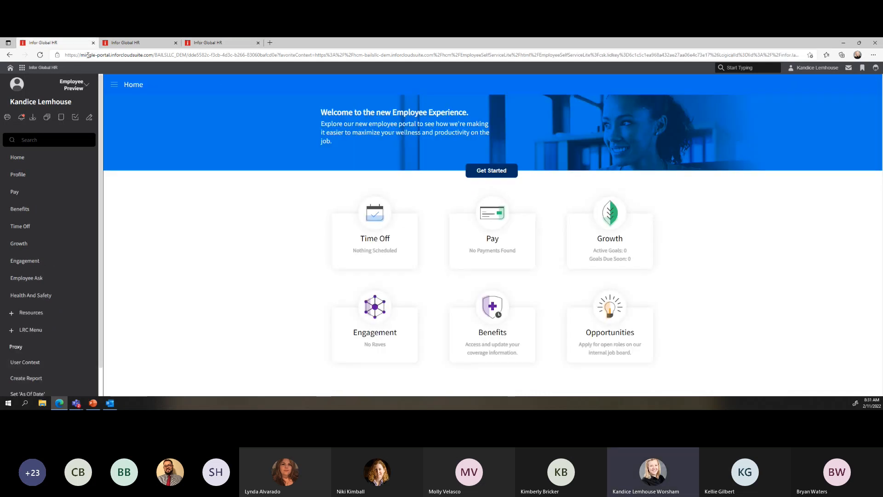
click(76, 85)
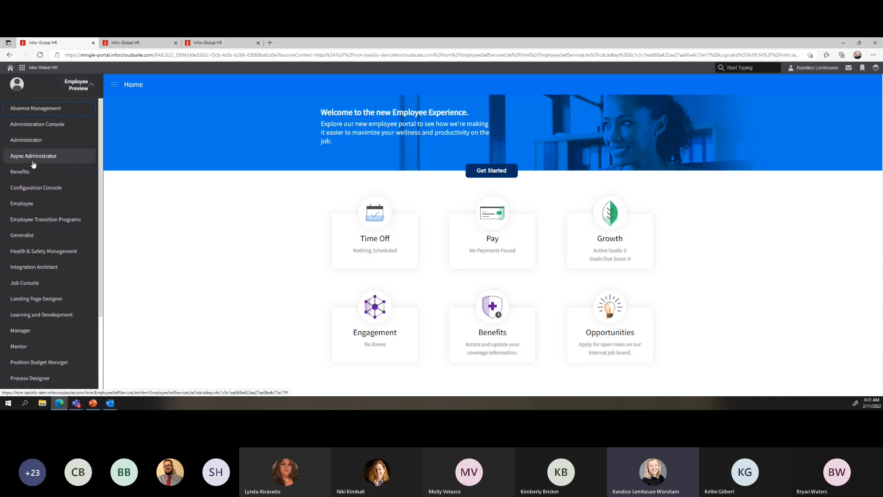
click(29, 204)
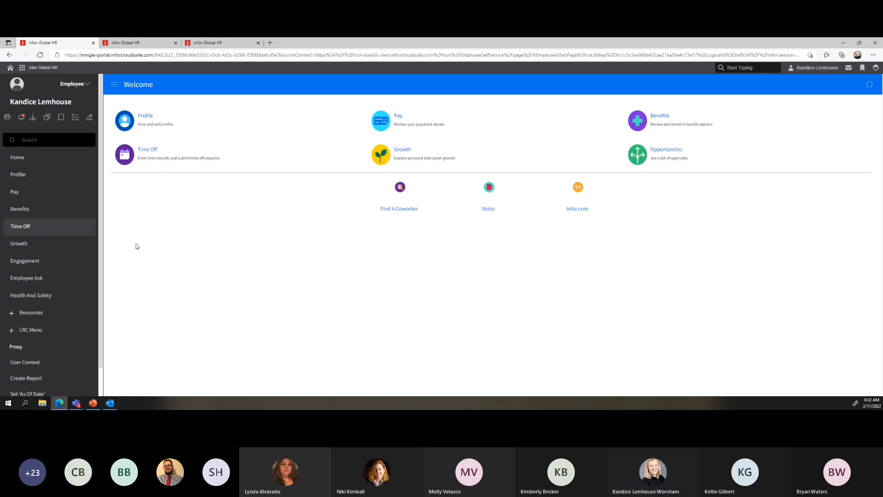
click(74, 83)
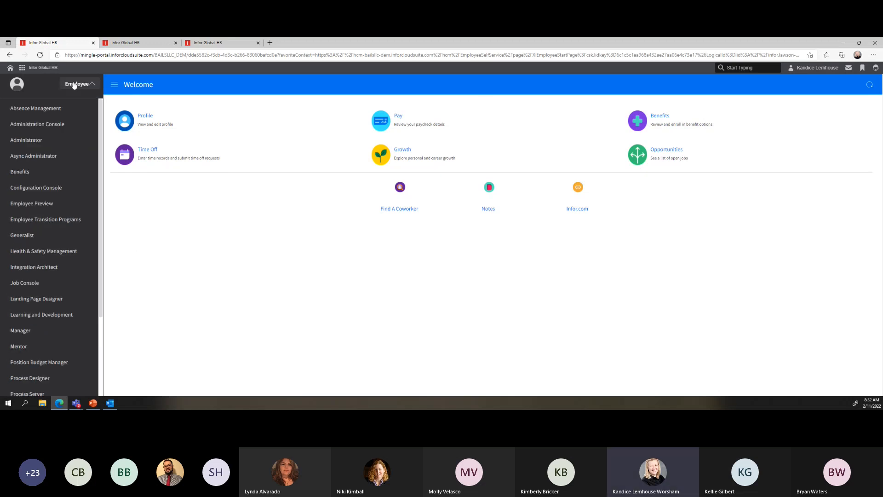
click(43, 212)
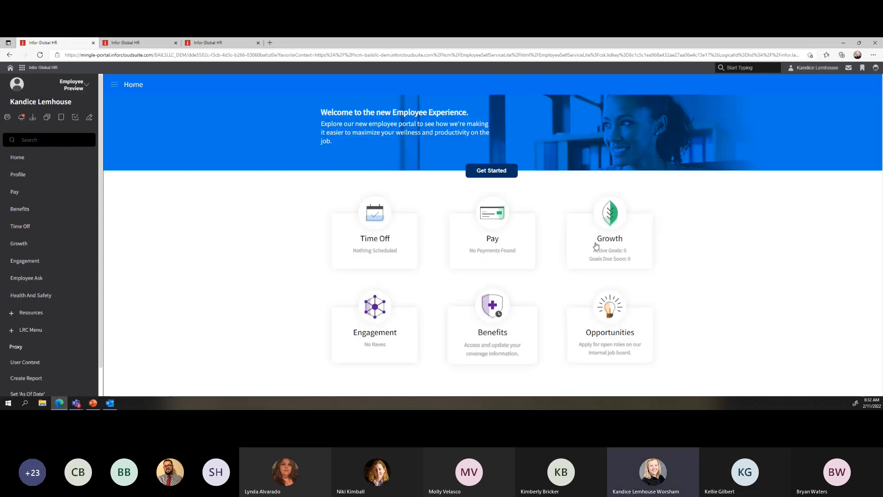
click(610, 242)
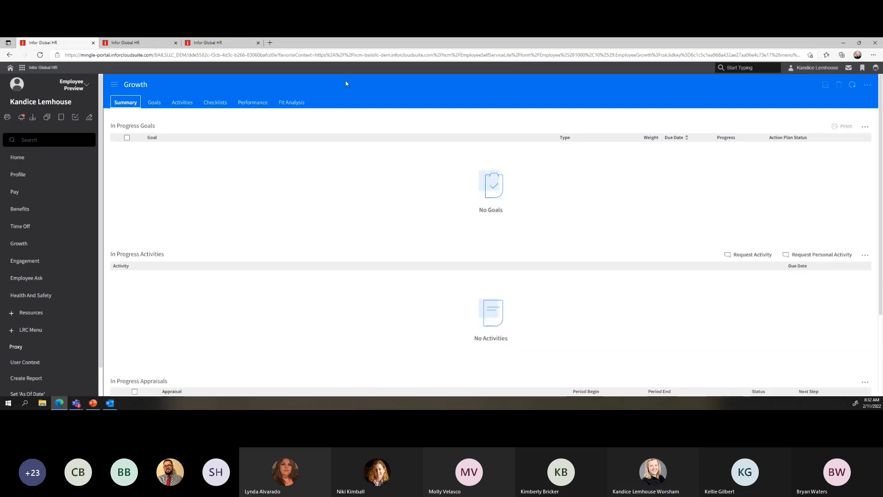
On Performance, open the Pending Acknowledgment verbal warning and download its DISCIPLINE document
click(258, 102)
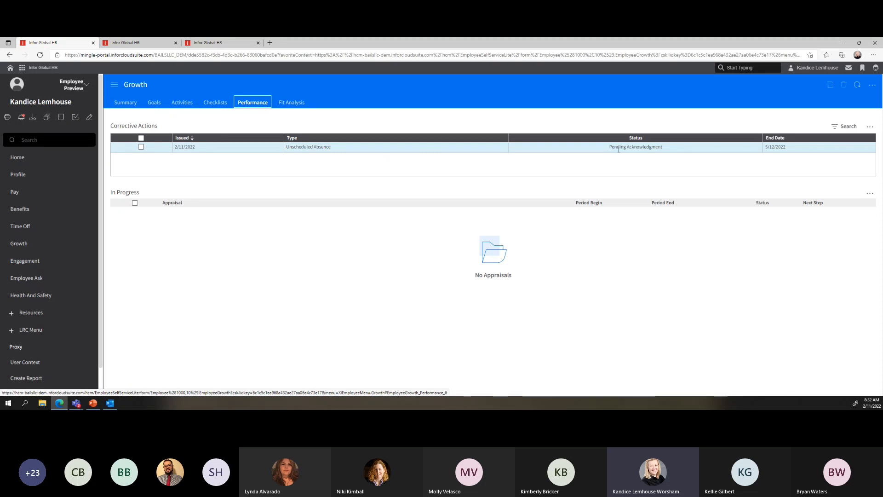
drag(611, 148, 684, 153)
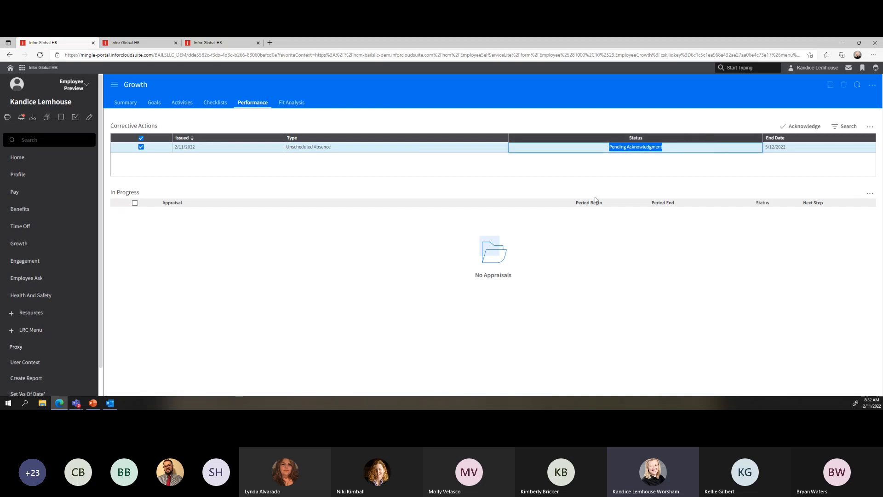
double_click(355, 147)
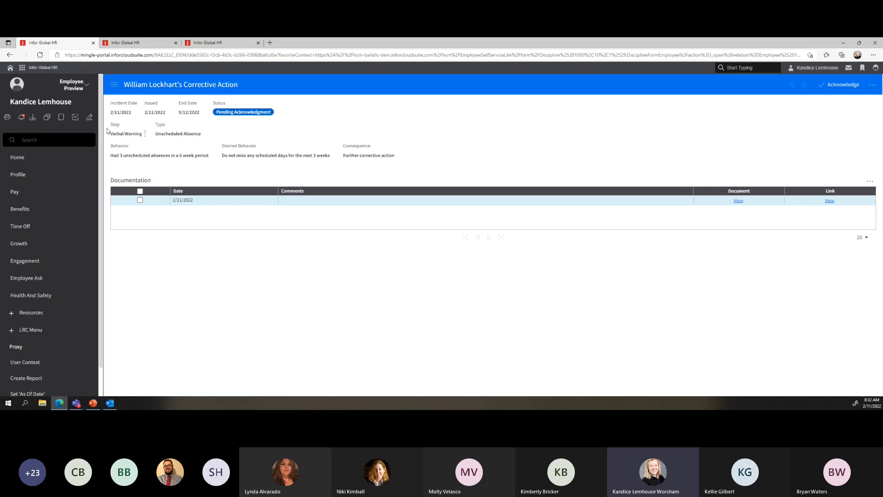
drag(110, 155, 408, 156)
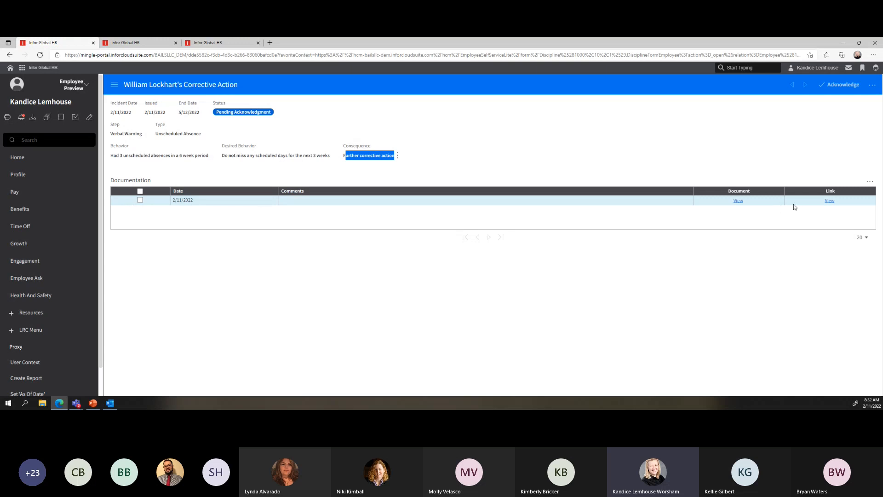
click(738, 201)
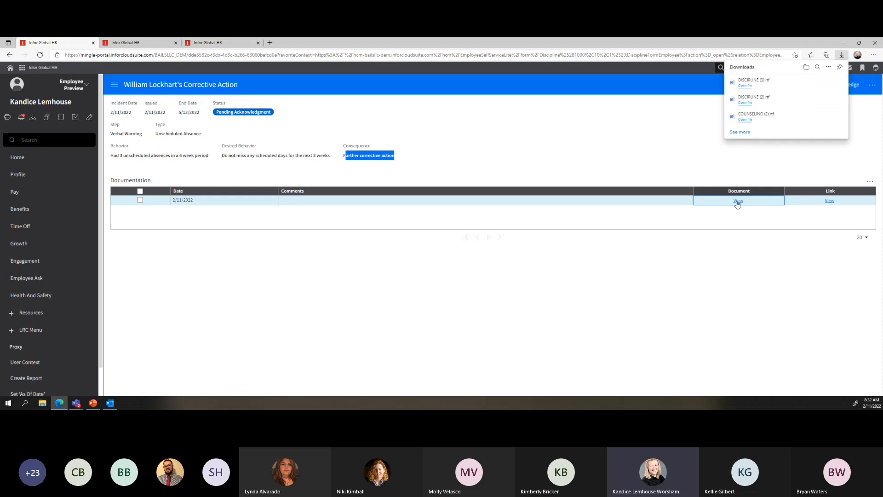
click(745, 86)
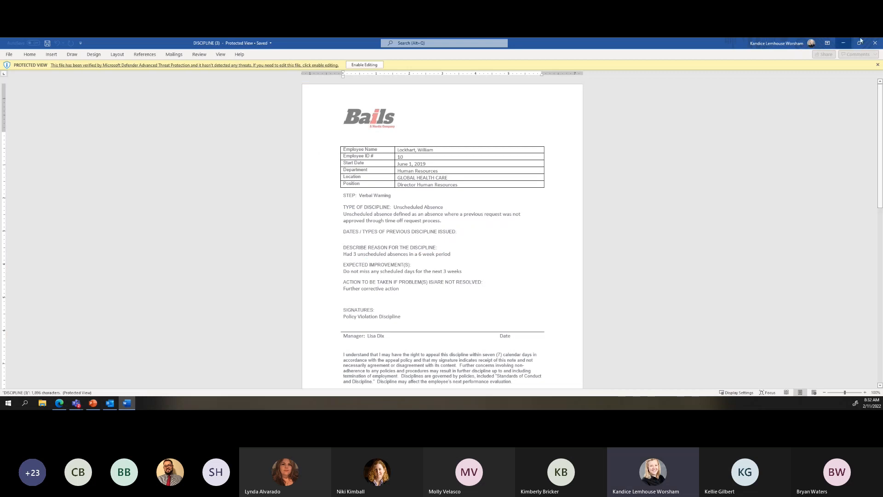
click(875, 43)
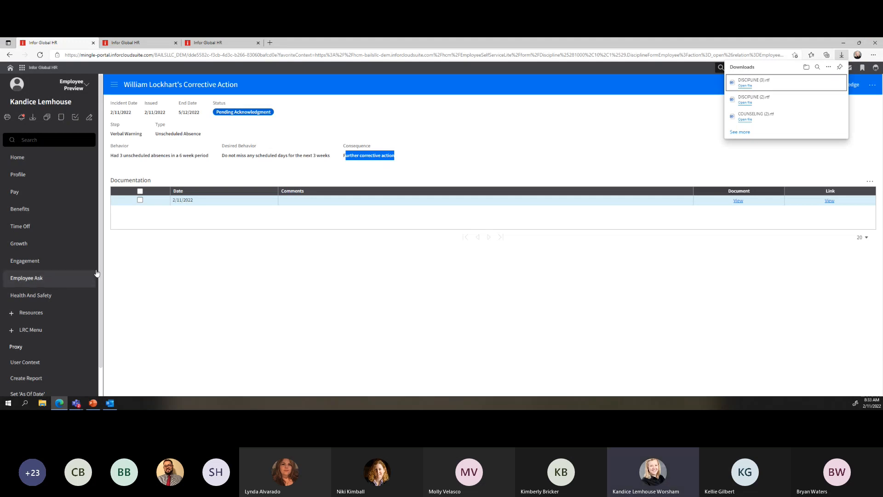
Acknowledge the verbal warning with the comment 'I don't agree, I was only late 1 time.'
click(211, 286)
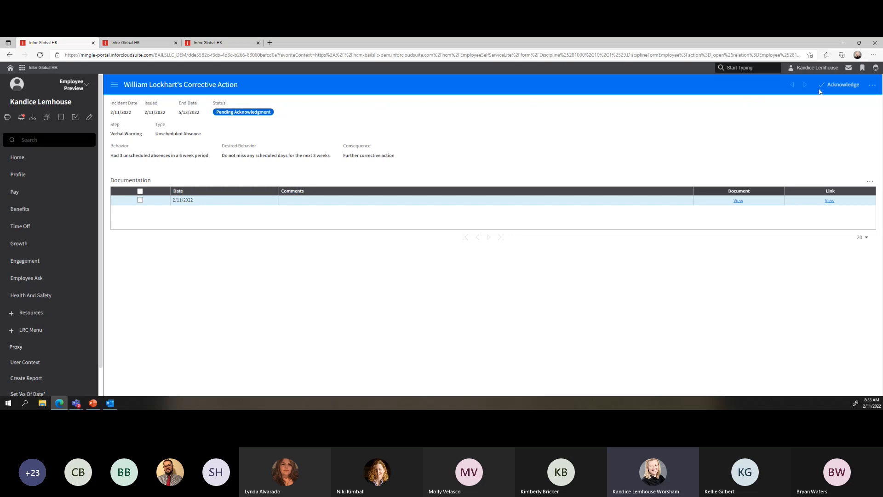
click(845, 86)
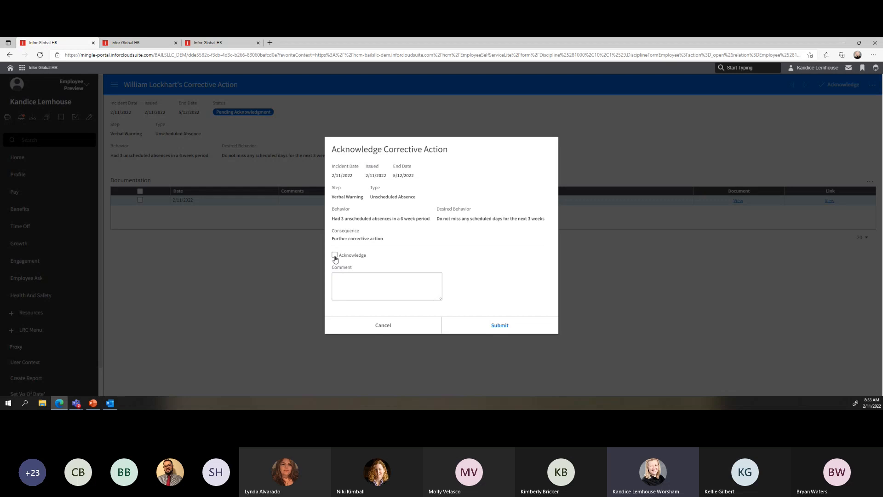
click(339, 277)
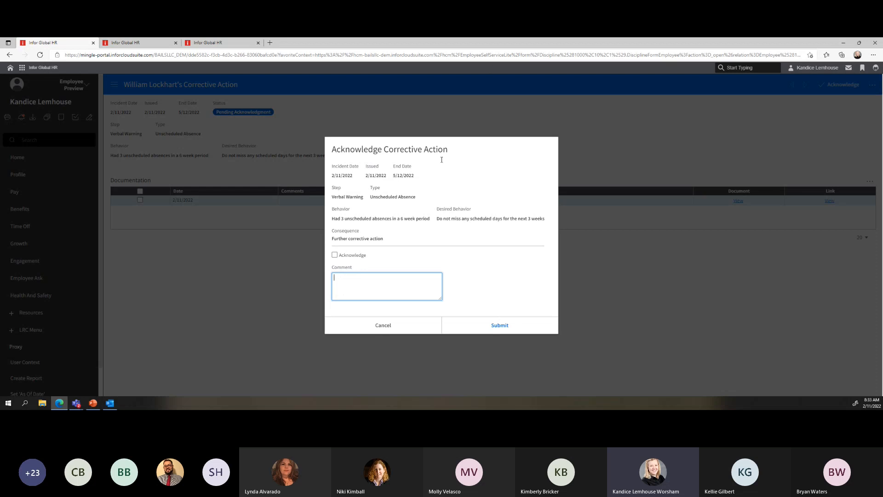
click(335, 255)
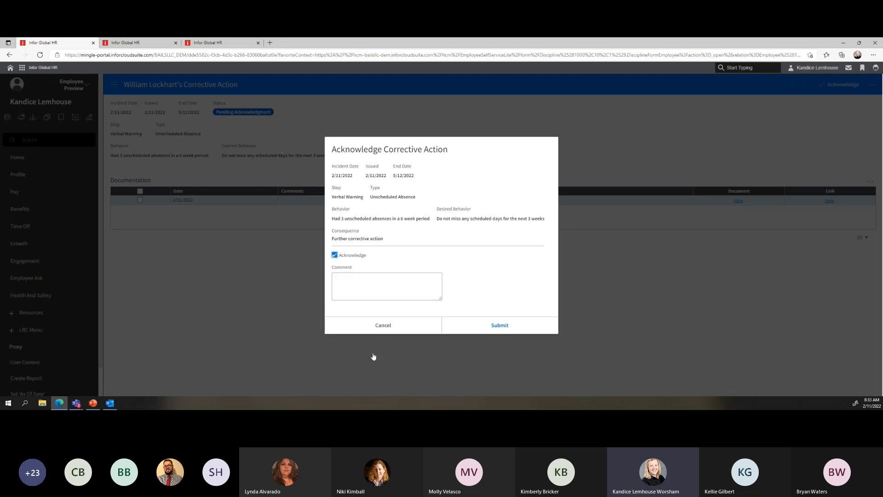
click(392, 288)
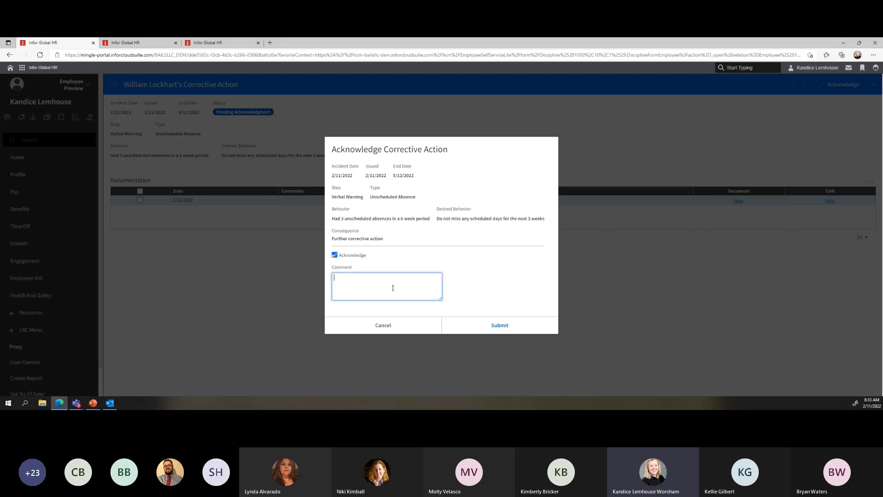
text(I don't agree, I was only late 1 time.)
click(498, 329)
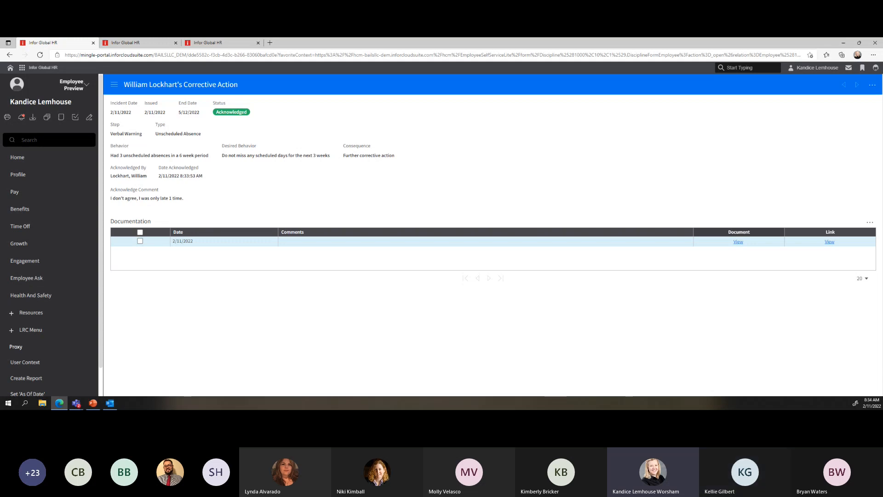
In the generalist tab, open Employee Relations > Grievances
click(207, 42)
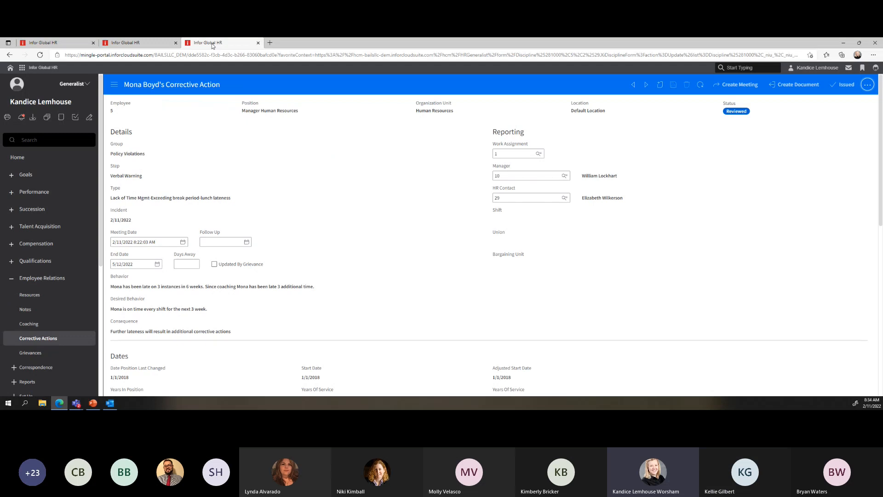
click(32, 353)
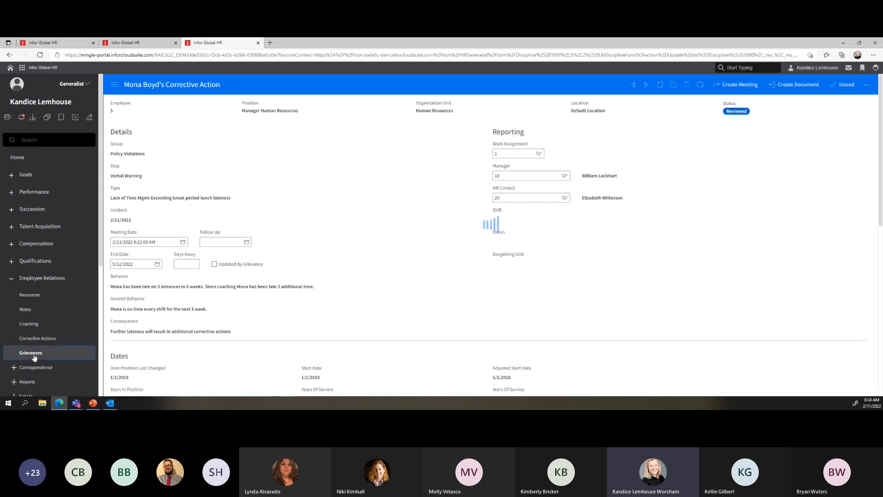
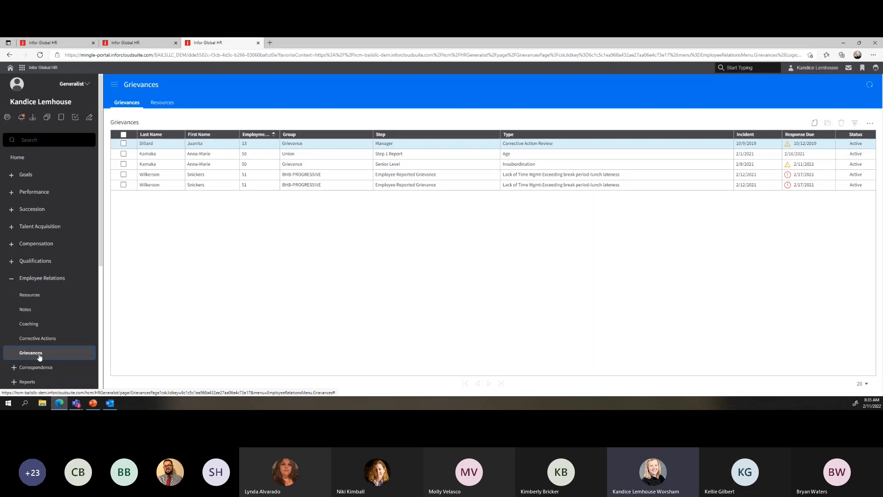
Create a new grievance and pick its employee from the paged Employee lookup list
click(815, 123)
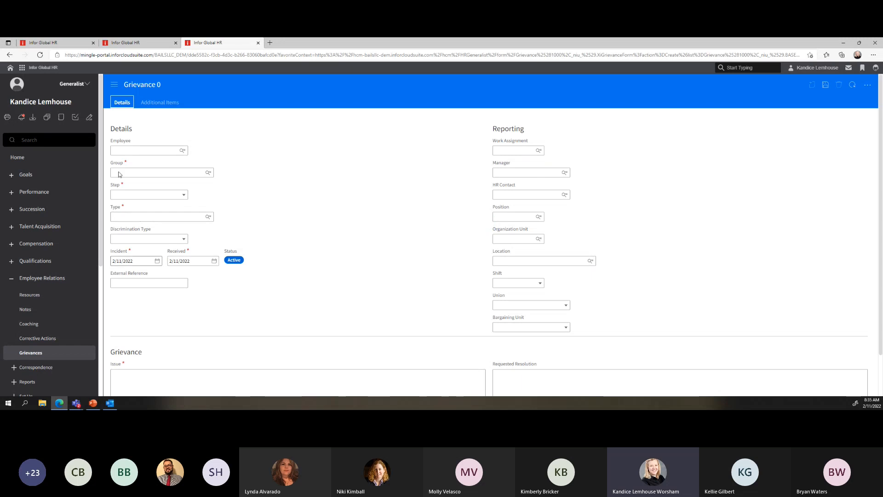
click(123, 151)
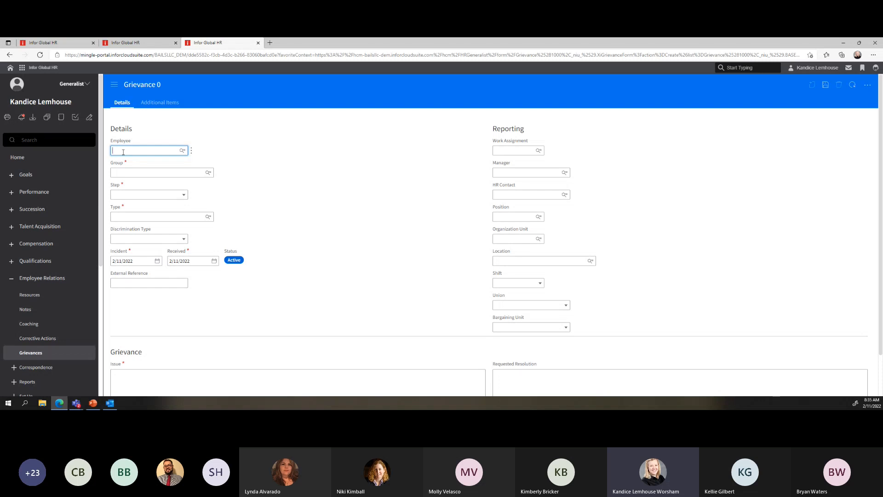
click(182, 152)
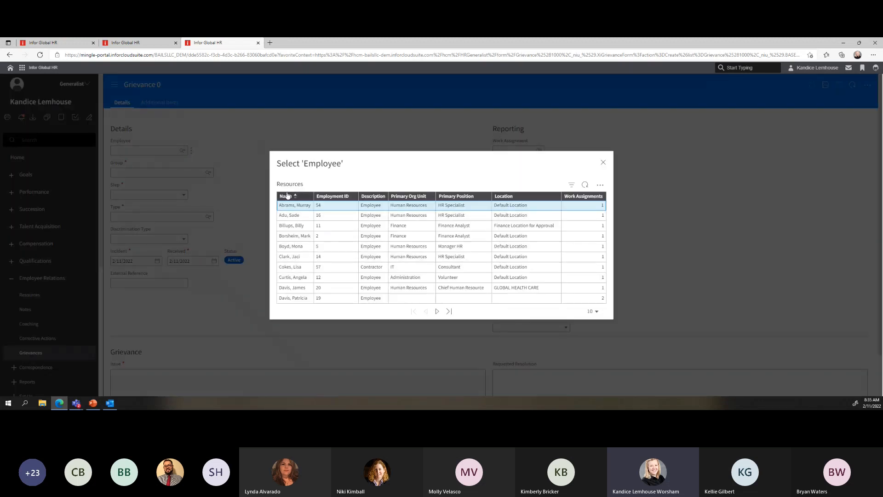
click(437, 312)
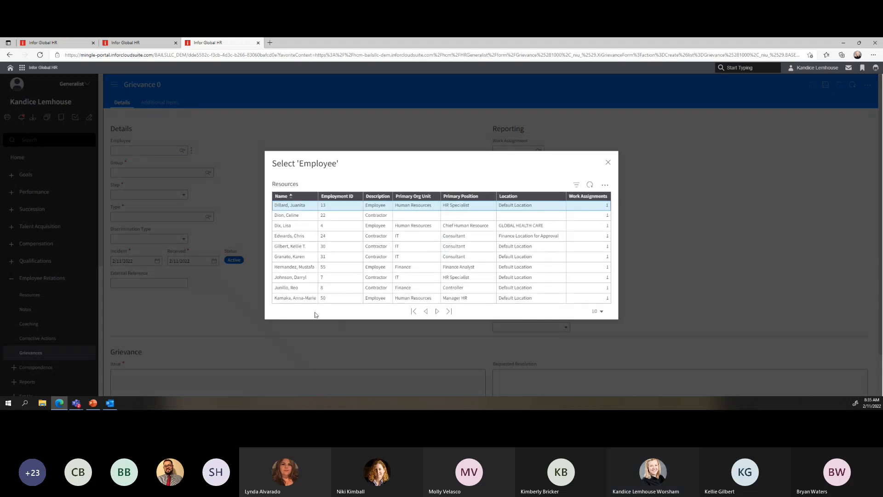
click(438, 311)
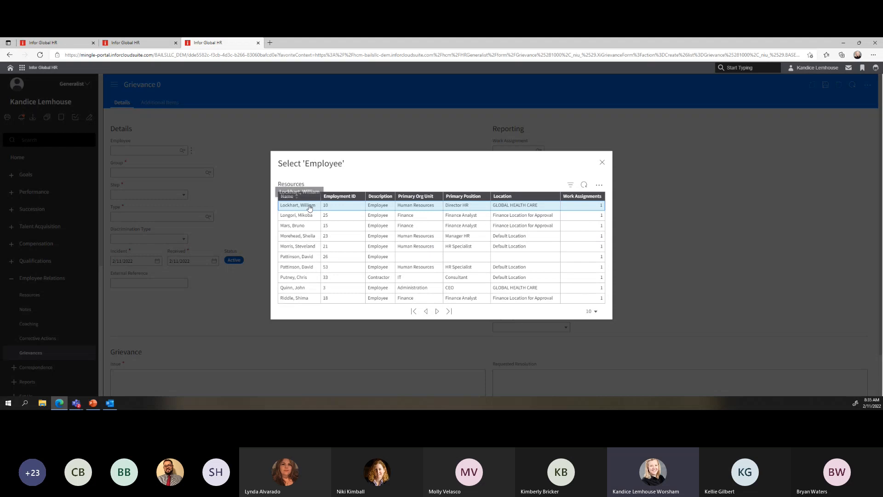
click(310, 207)
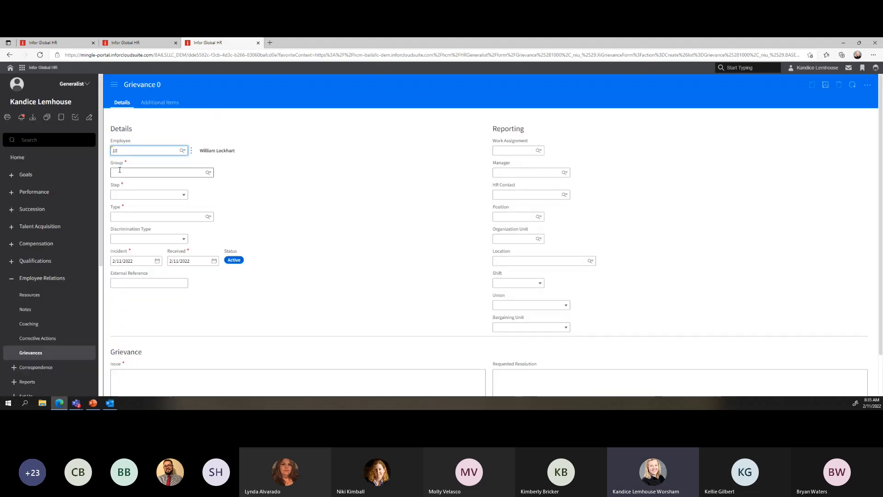
Set the grievance group to UNION and its step to Step 1 Report
click(209, 173)
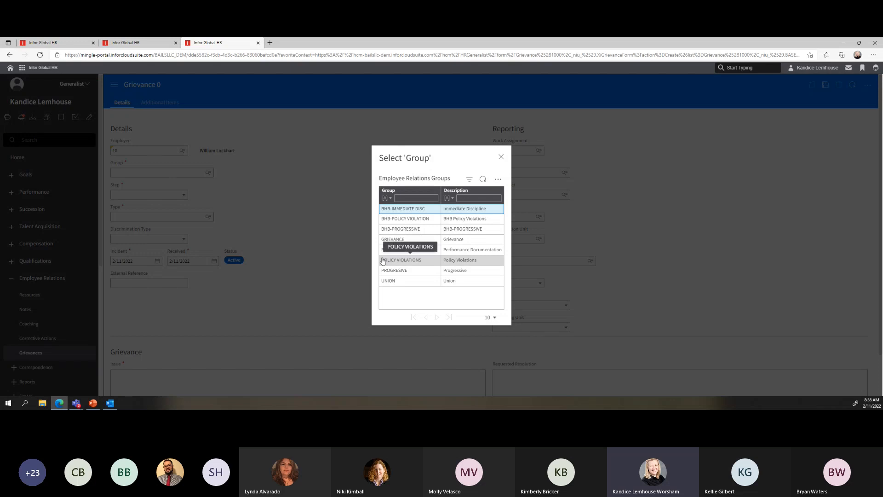
click(405, 262)
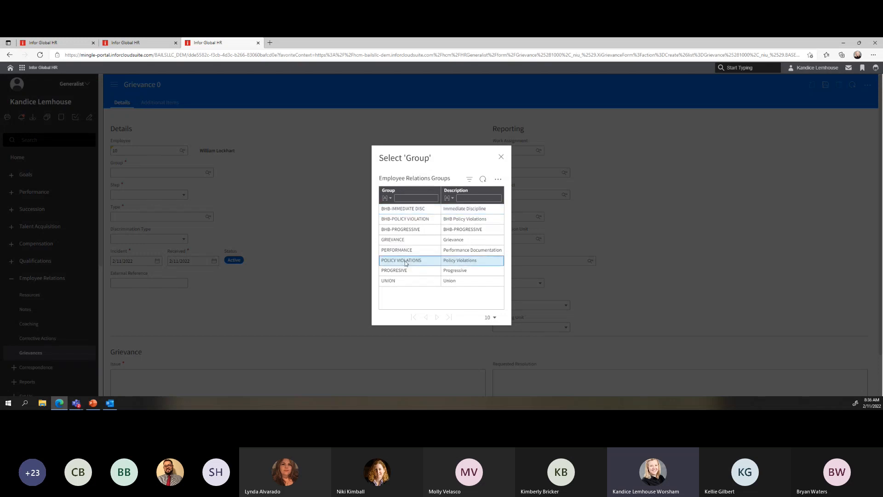
click(185, 196)
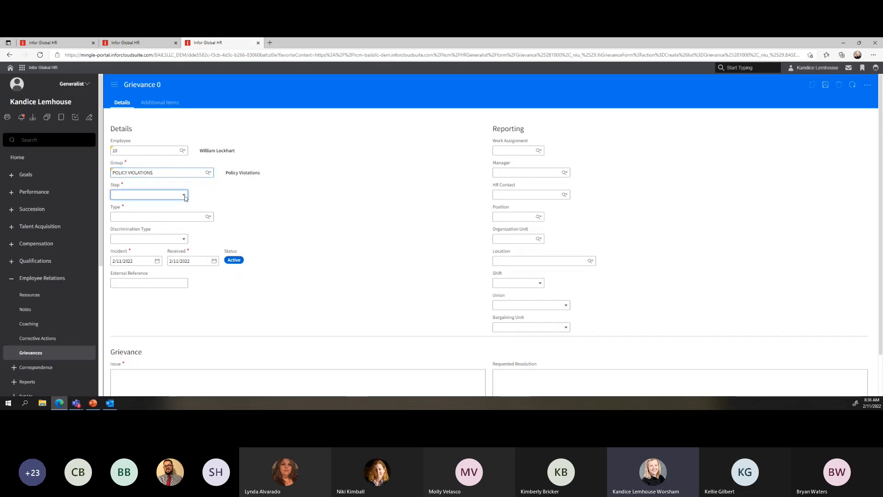
click(185, 197)
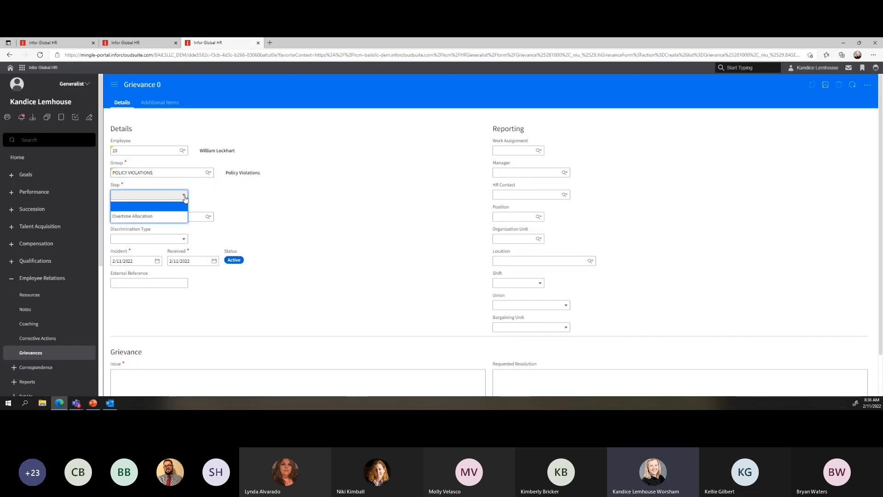
click(185, 197)
click(208, 173)
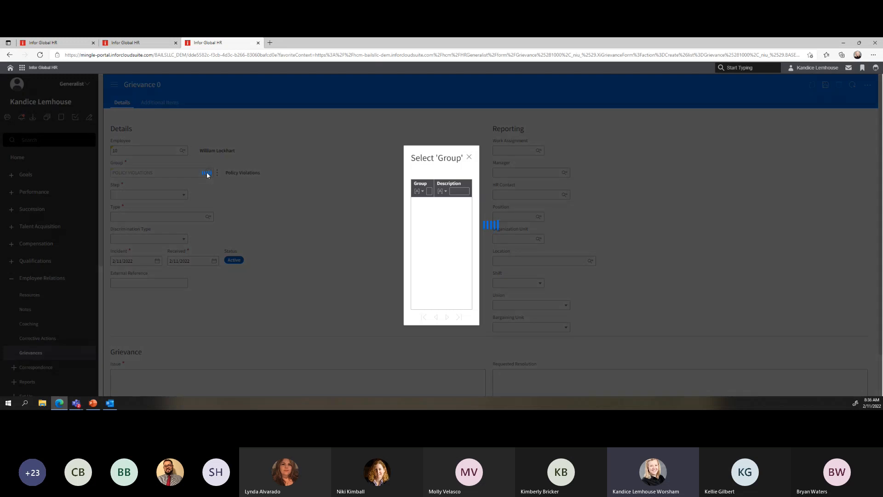
click(387, 282)
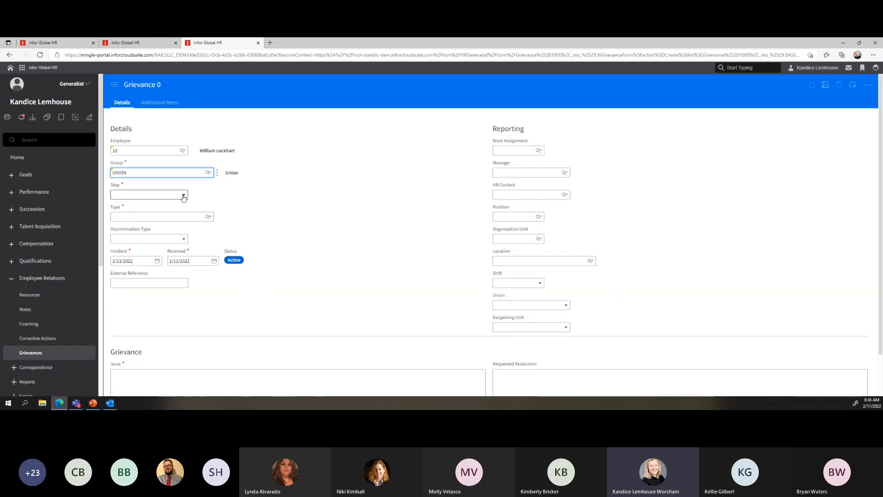
click(185, 196)
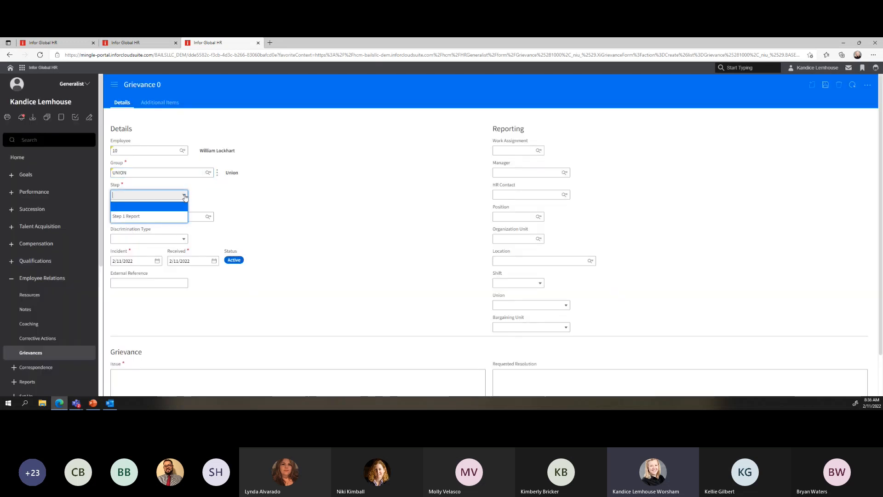
click(133, 219)
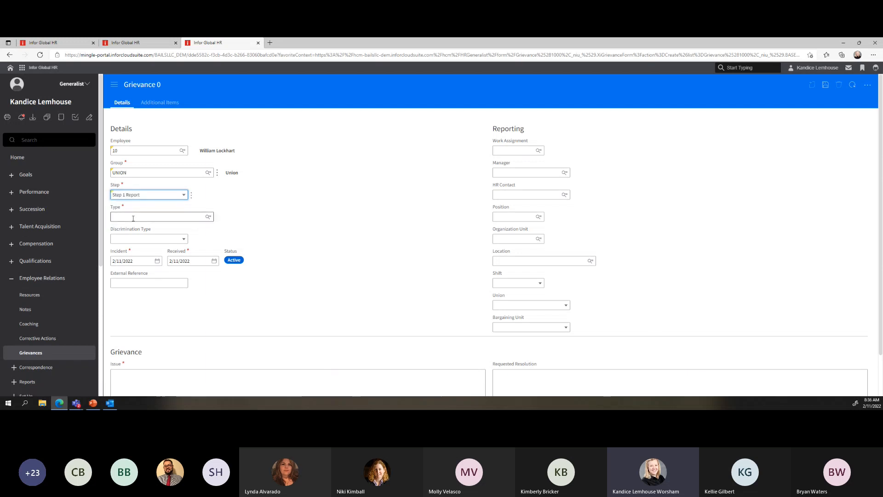
Set the grievance type to AGE
click(209, 217)
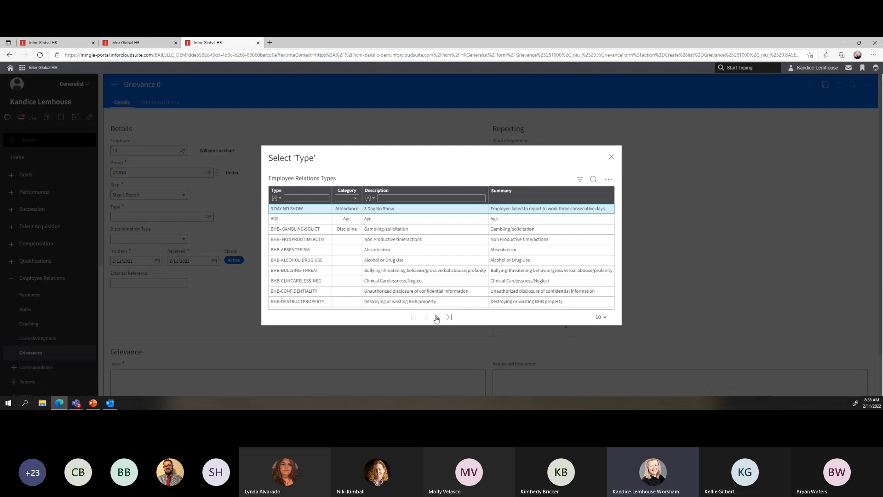
click(293, 220)
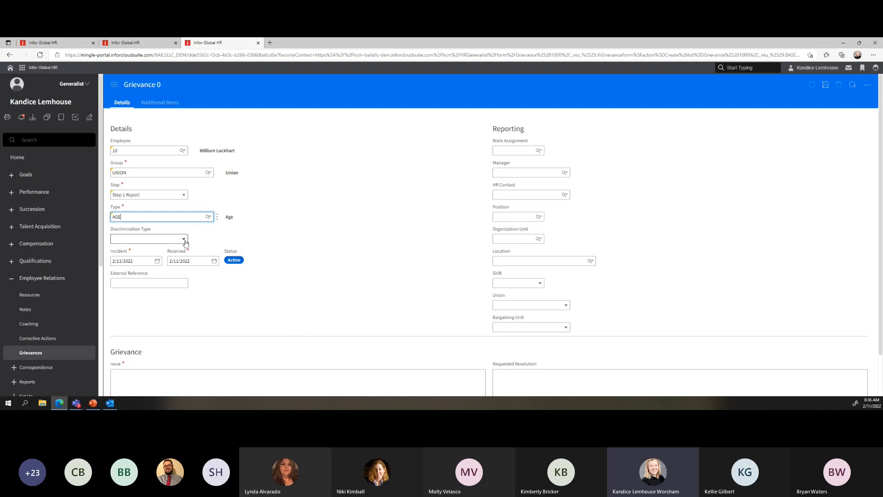
click(152, 239)
Choose 'Overtime not distributed fairly' as the grievance's discrimination type
click(178, 260)
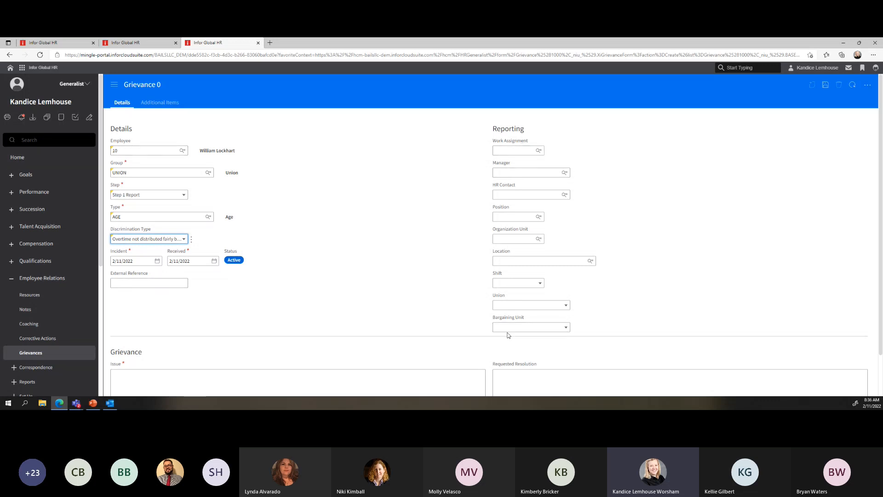
scroll(508, 335, down, 1)
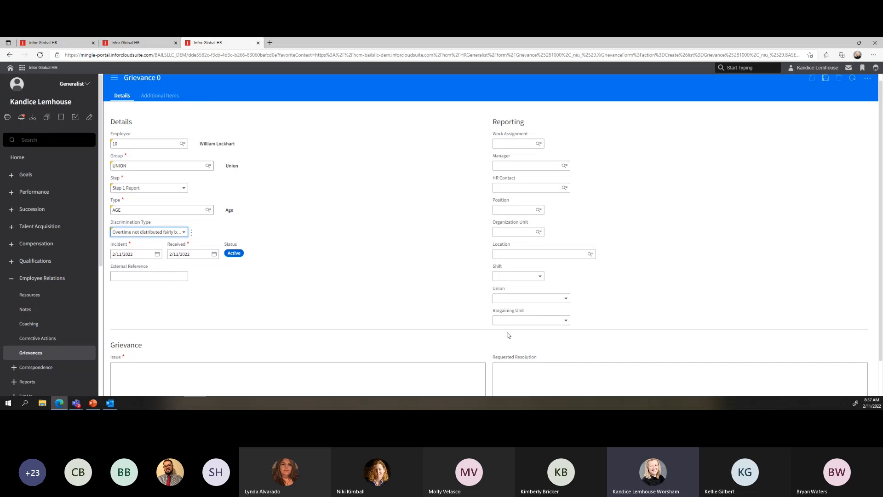
click(138, 356)
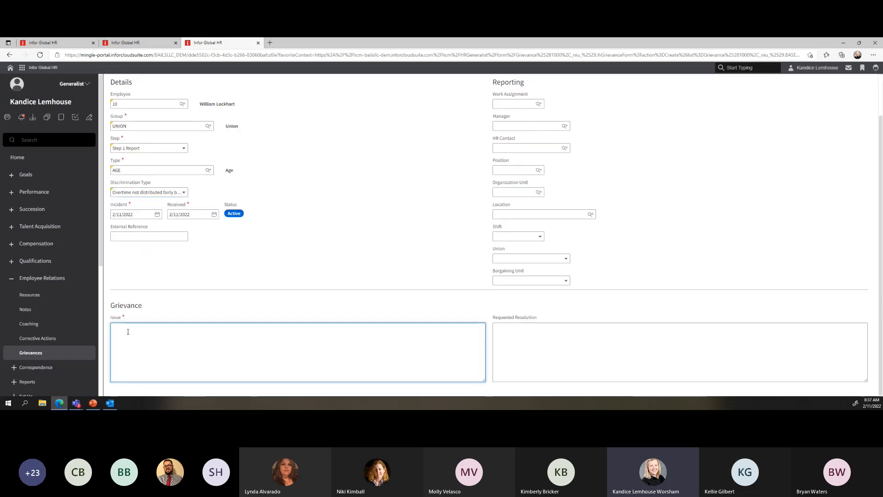
click(513, 369)
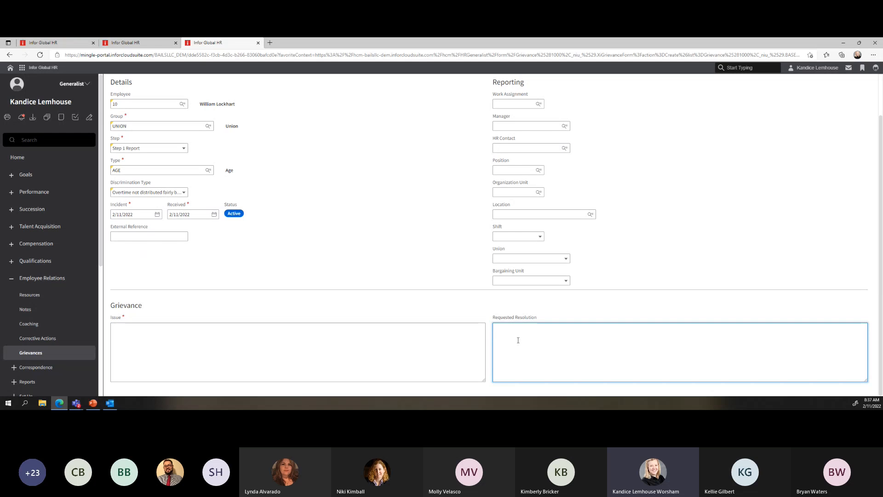
Enter 'Age related discrimination' as the grievance issue
click(177, 347)
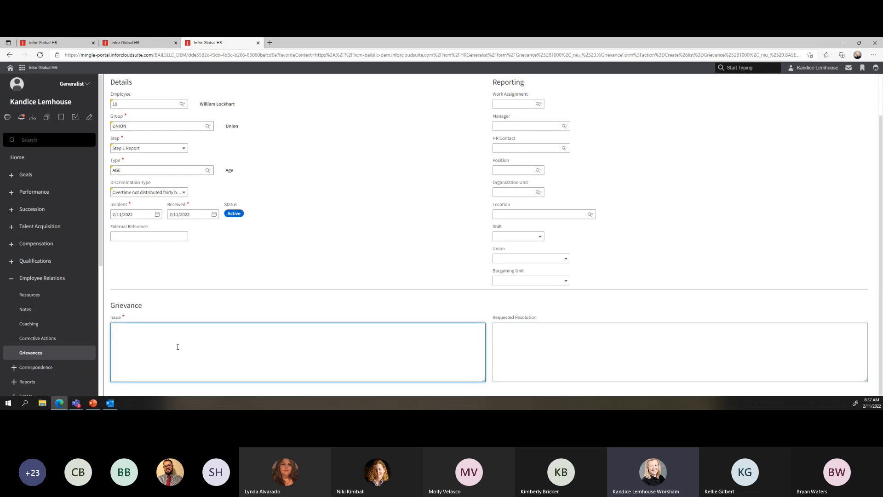
text(Ag)
key(BackSpace)
key(BackSpace)
text(e lat)
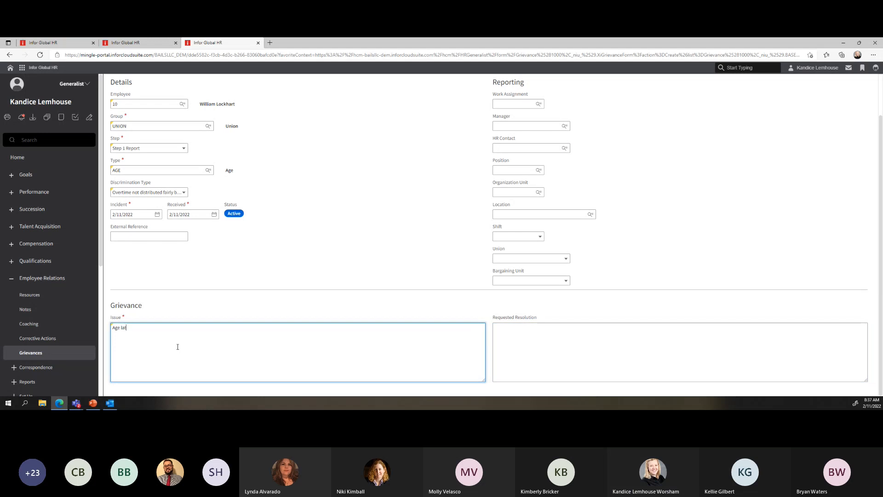
text(eelated is)
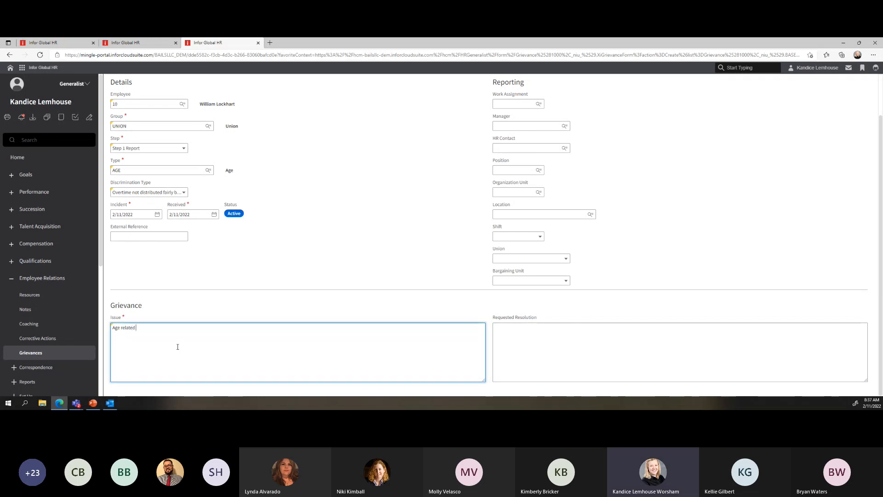
key(BackSpace)
key(BackSpace)
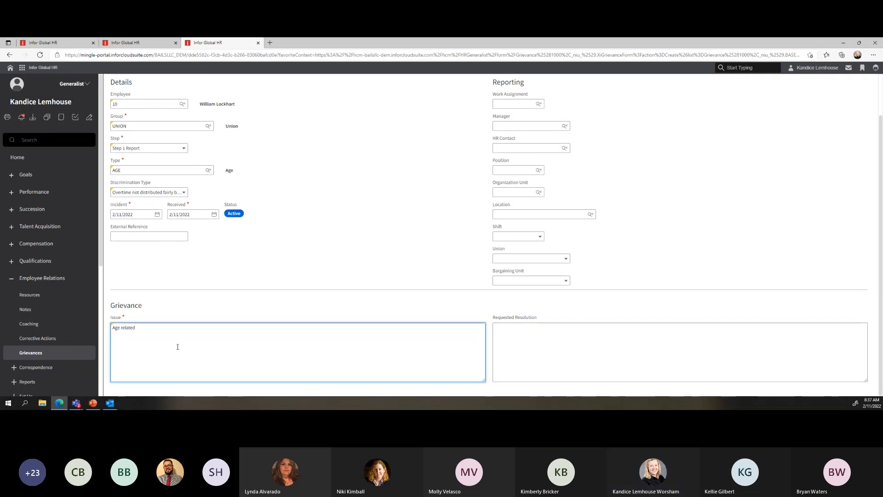
text(dis)
text(r)
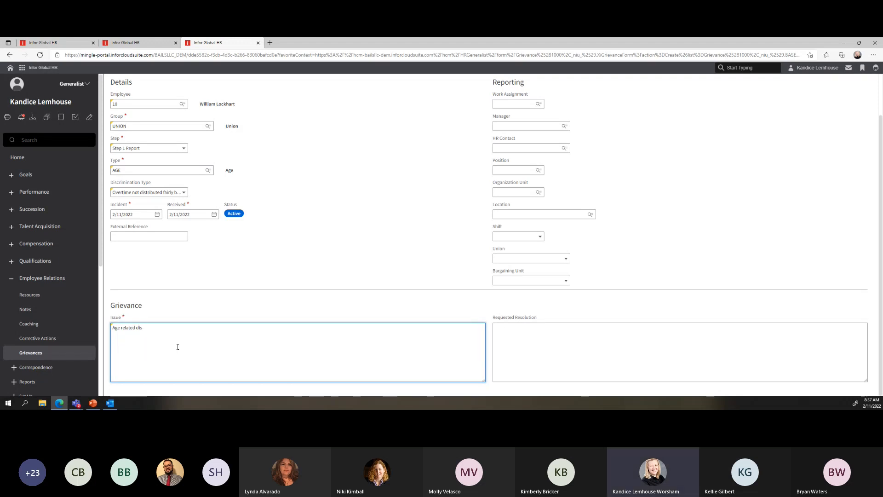
text(discrimination)
scroll(469, 193, up, 2)
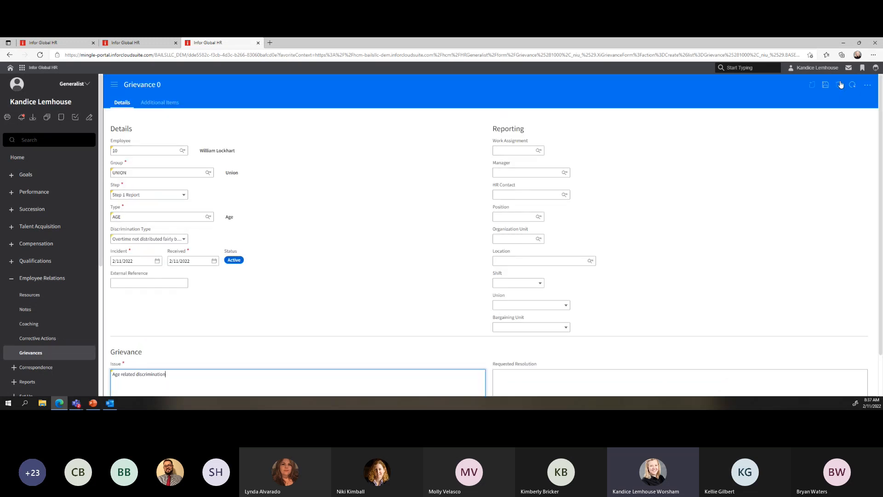
Save the grievance, confirming the prompts to create Grievance 6 at Step 1 Report
click(827, 86)
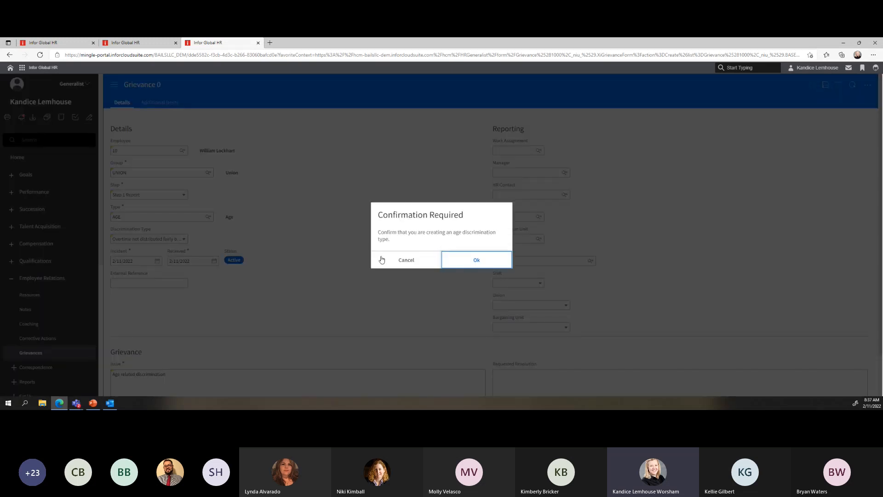
triple_click(389, 231)
click(477, 259)
click(479, 267)
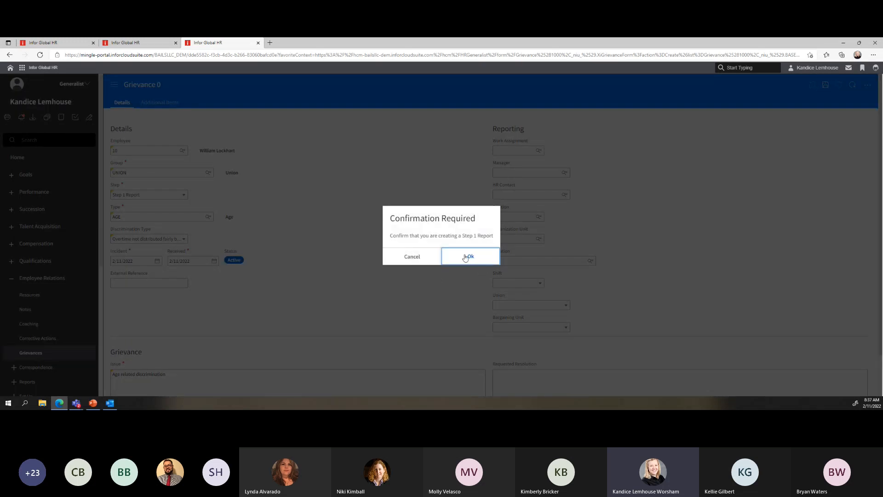
click(468, 257)
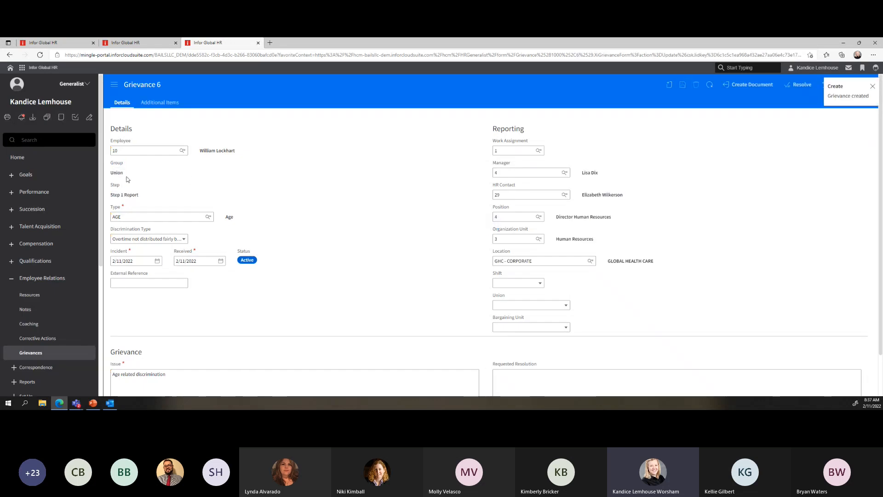
drag(114, 173, 140, 199)
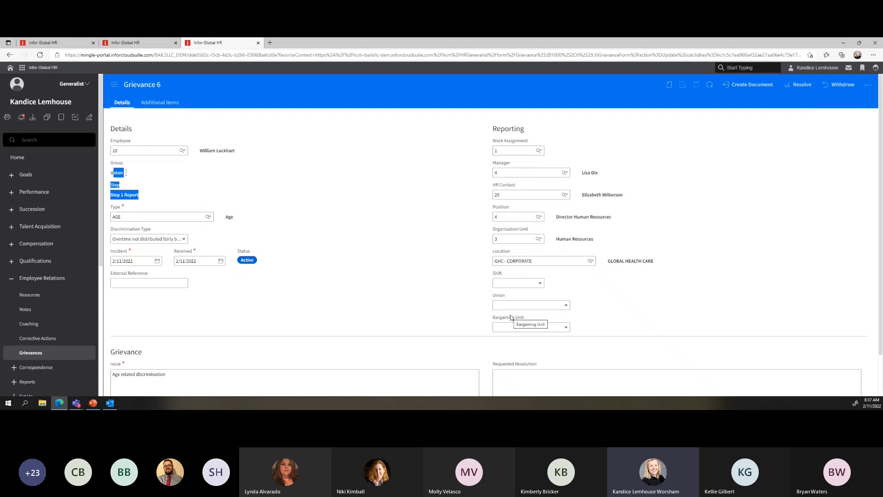
scroll(456, 243, down, 2)
scroll(455, 244, up, 2)
Open Grievance 6's Additional Items and scroll through its empty Costs, Notes, Coaching and Correspondences cards
click(163, 104)
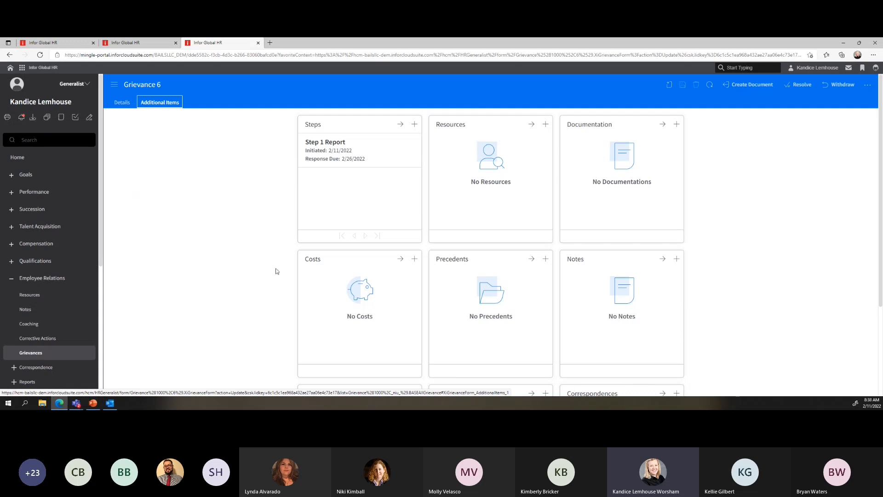
scroll(244, 262, down, 1)
scroll(244, 262, up, 1)
scroll(710, 269, down, 3)
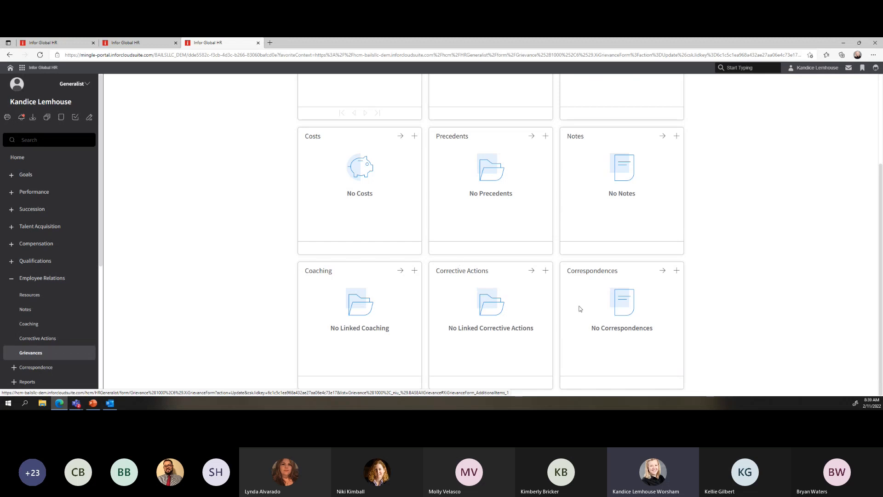
Check the Email Template lookup for a new grievance correspondence, find it empty, and return to Grievances
click(677, 272)
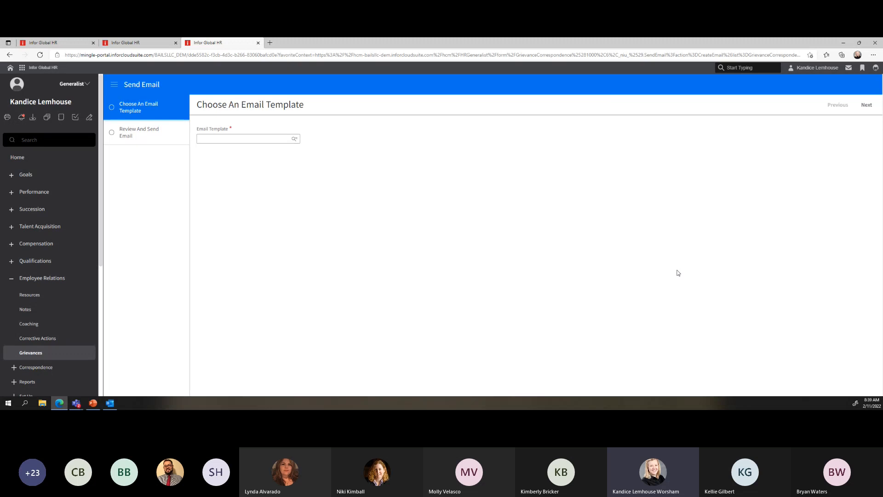
click(295, 139)
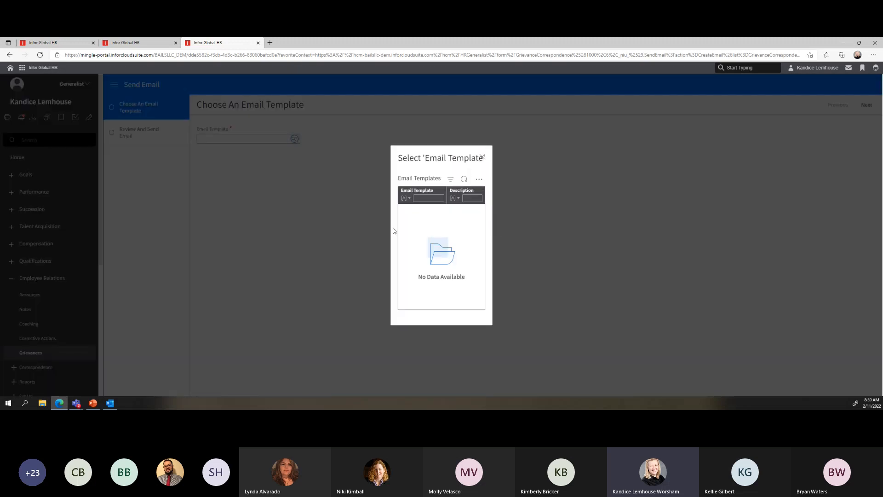
click(482, 156)
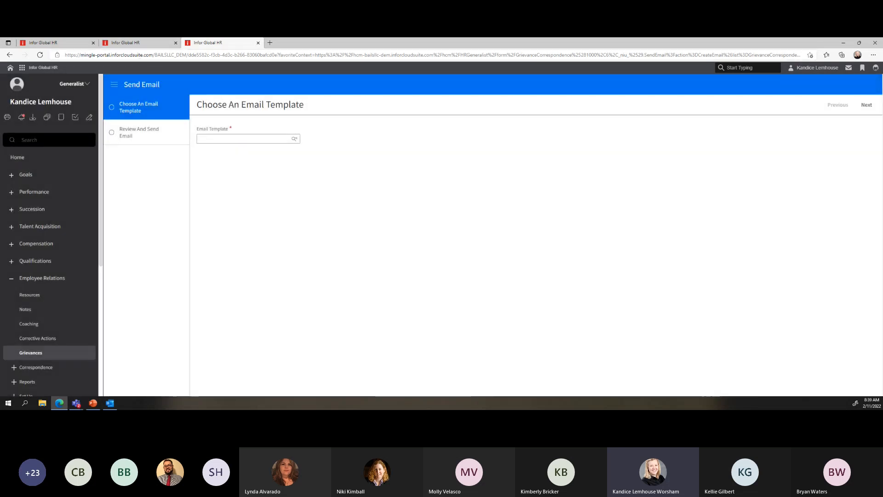
click(9, 55)
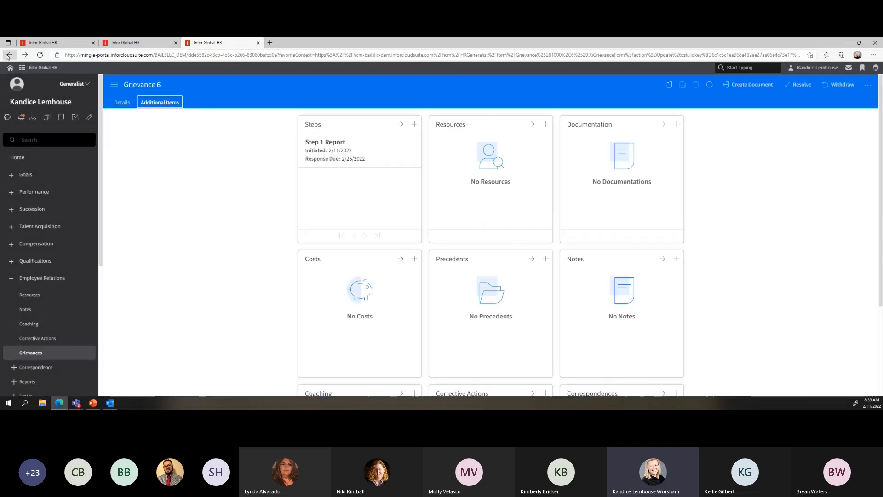
click(8, 55)
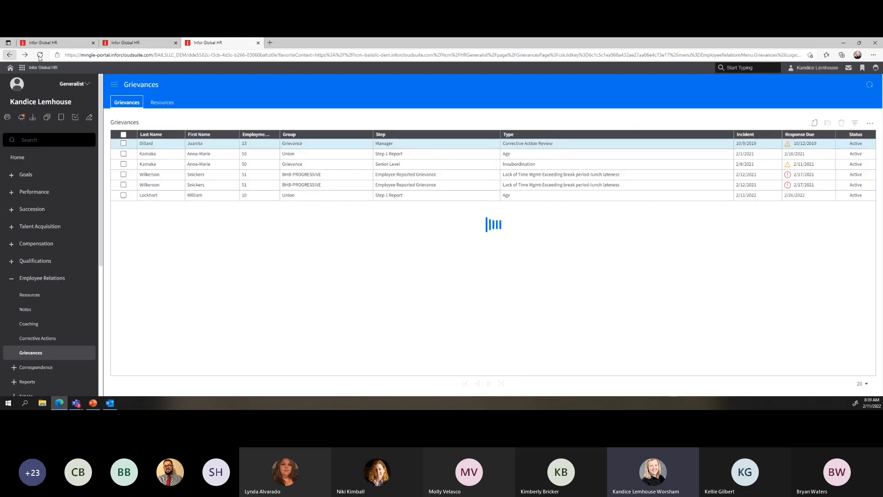
Start a SUSPENSION-template correspondence on the Pending Acknowledgment corrective action
click(34, 339)
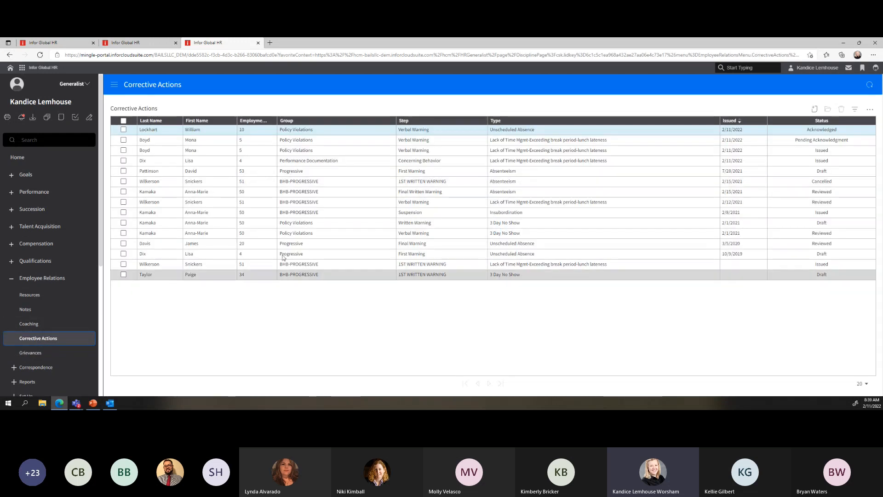
double_click(299, 140)
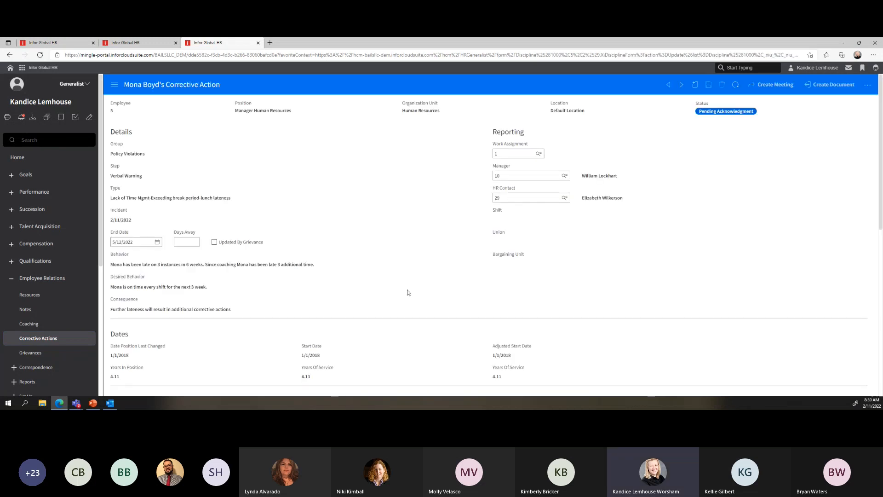
scroll(407, 293, down, 10)
click(546, 271)
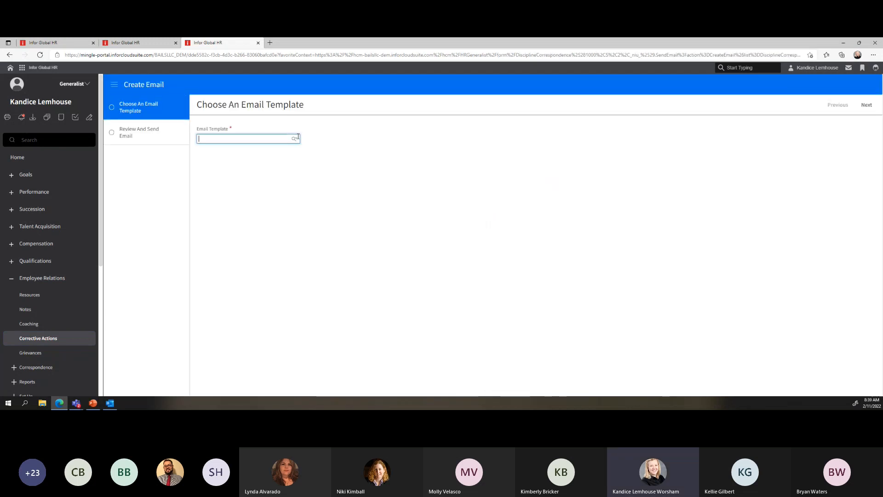
click(294, 138)
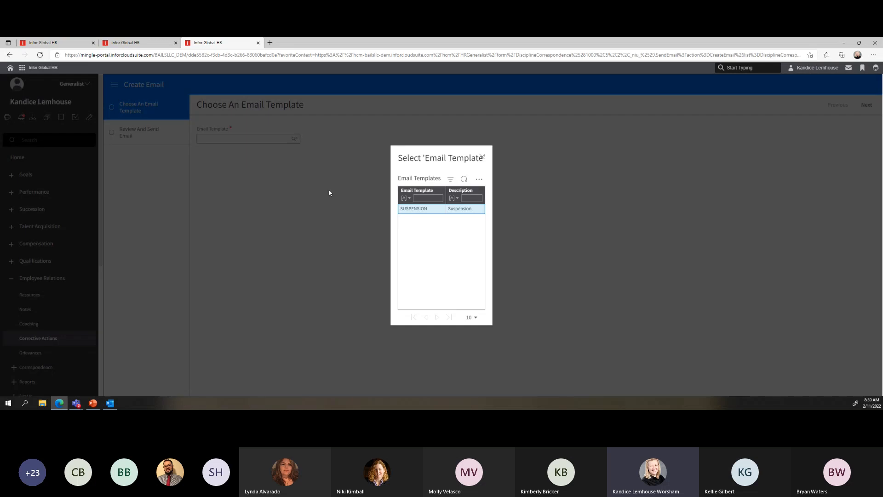
click(414, 209)
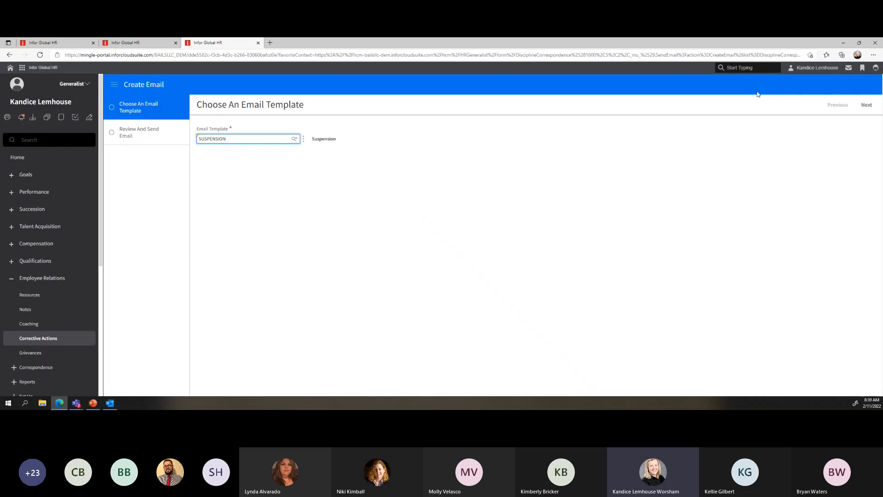
click(867, 106)
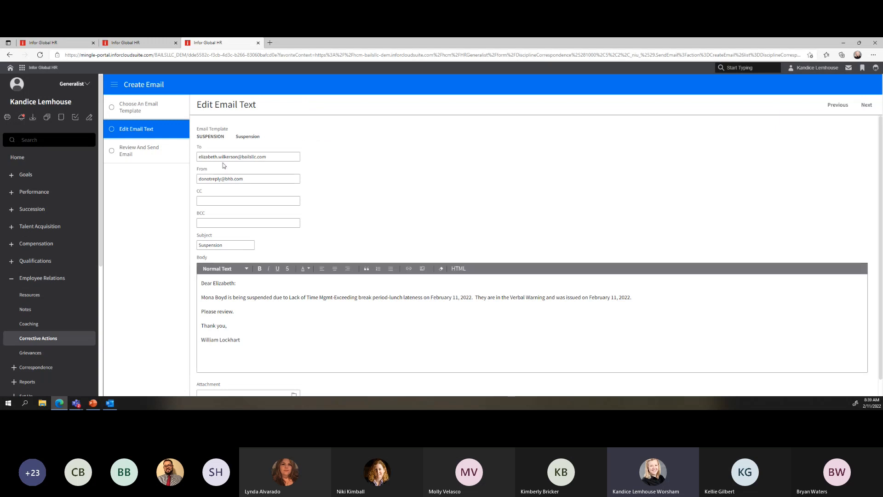
Replace the email's From address with the new sender's e-mail
drag(198, 156, 267, 157)
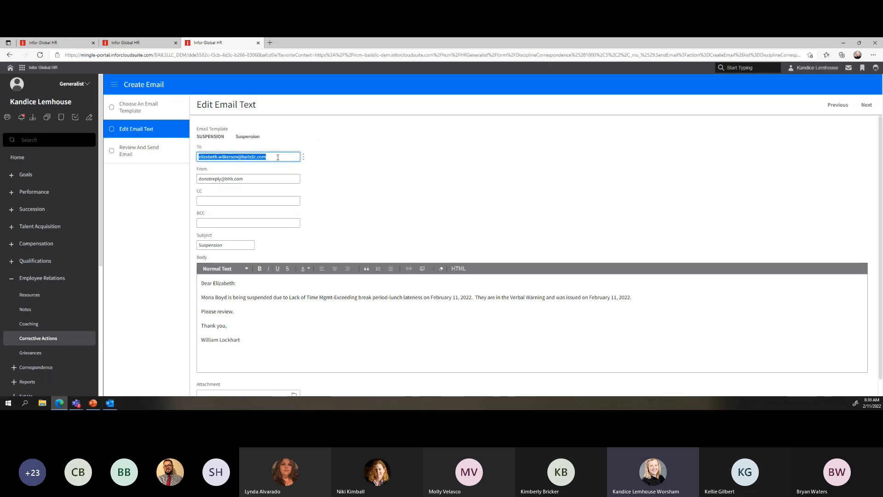
scroll(278, 158, down, 1)
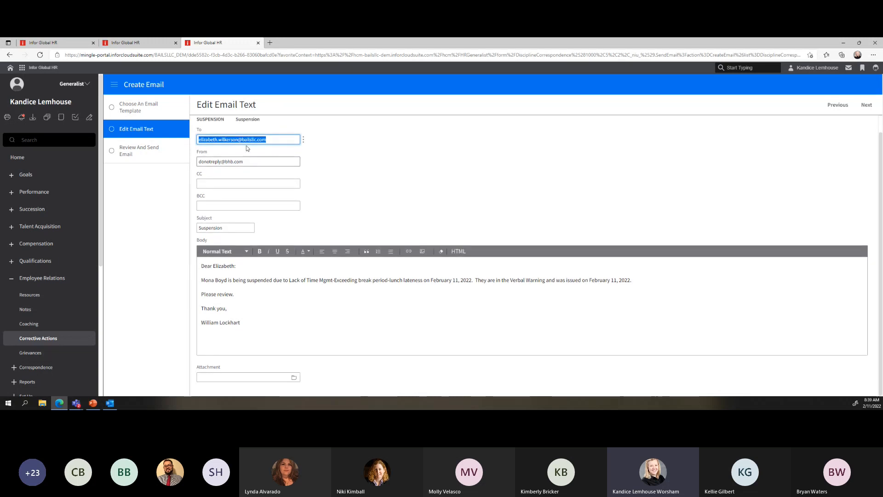
click(276, 140)
click(249, 161)
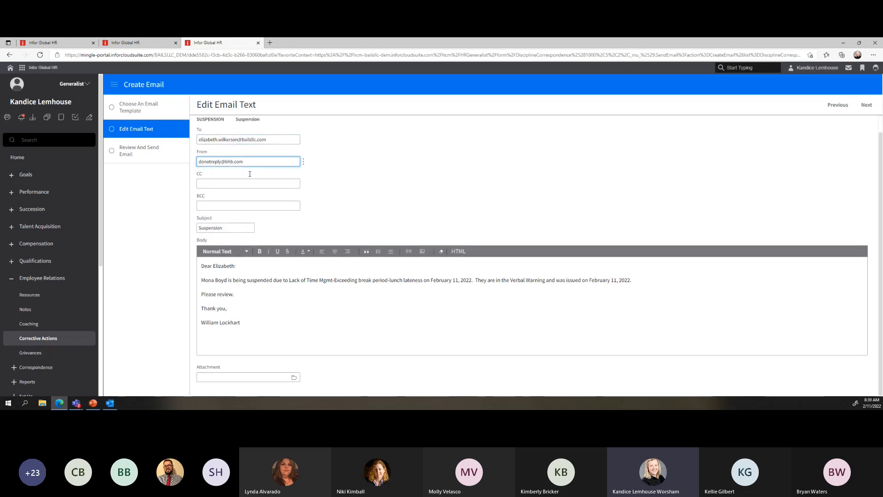
drag(205, 266, 242, 328)
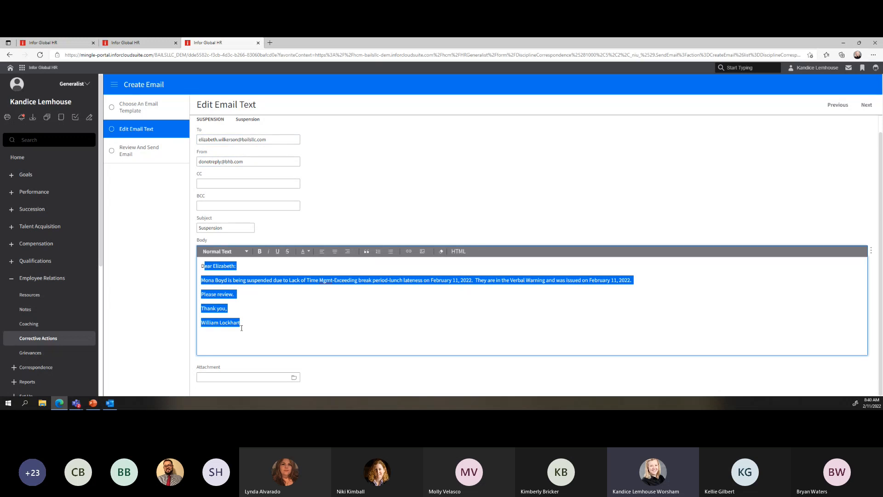
scroll(243, 320, up, 1)
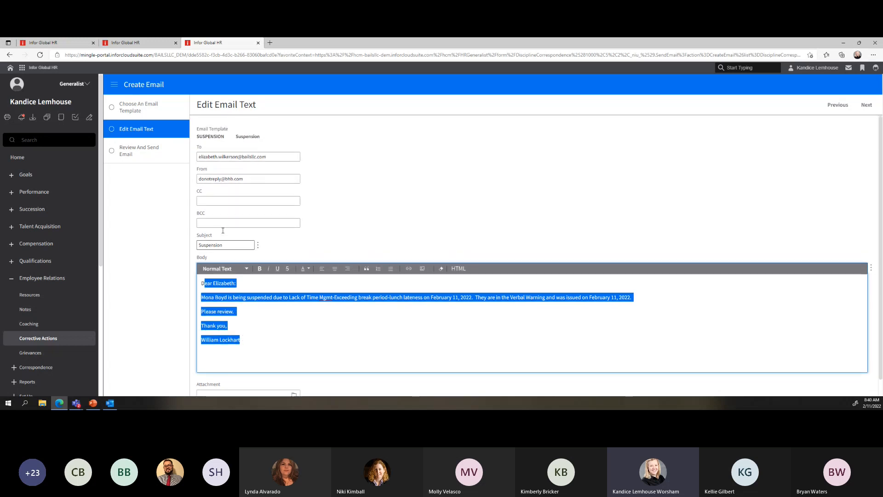
triple_click(247, 177)
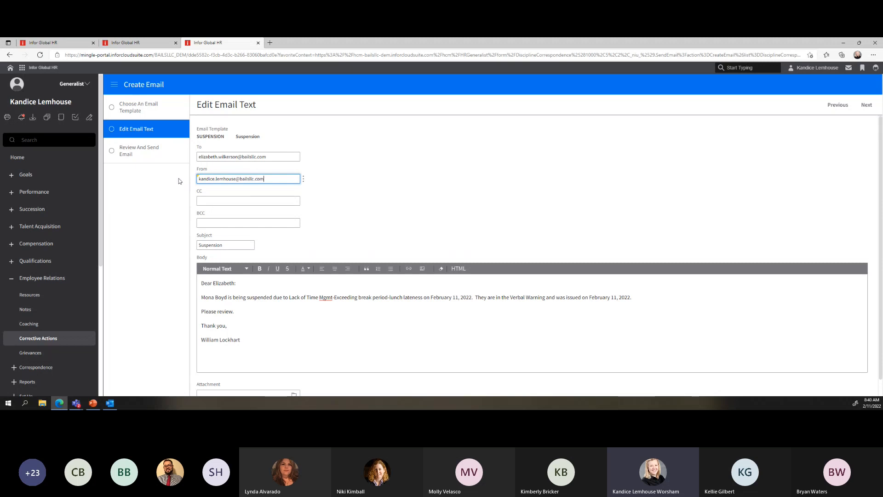
Change the subject to 'Informative Friday: Suspension', save, and send the email
click(201, 245)
text(Informative Friday)
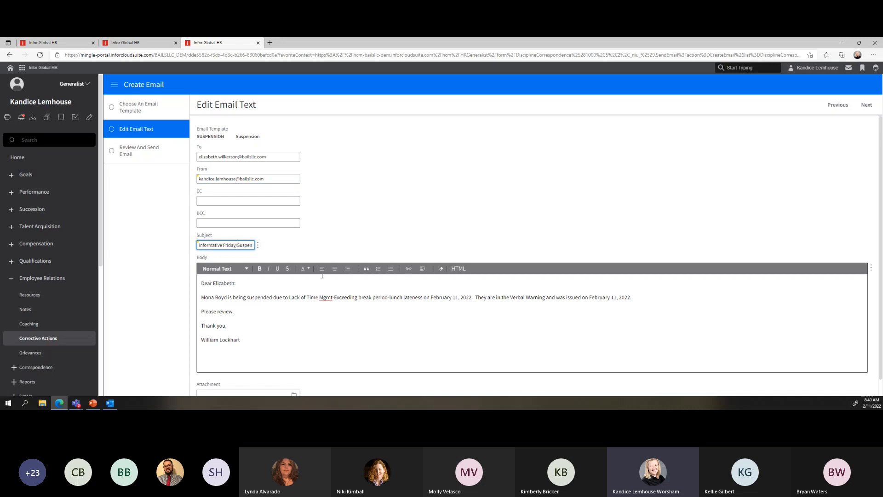
key(BackSpace)
text(:)
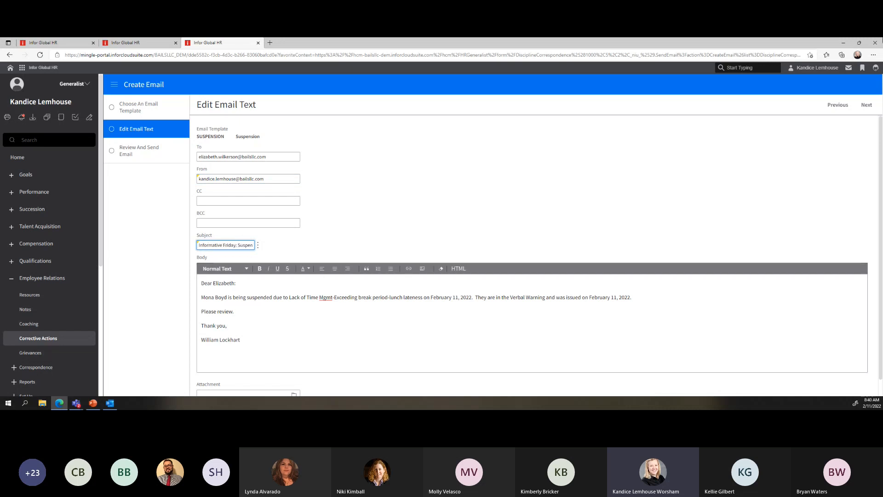
click(866, 106)
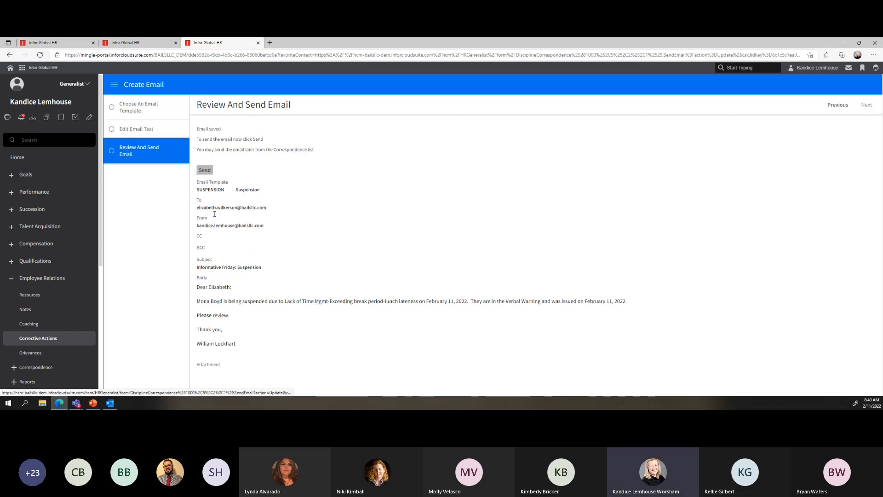
click(204, 170)
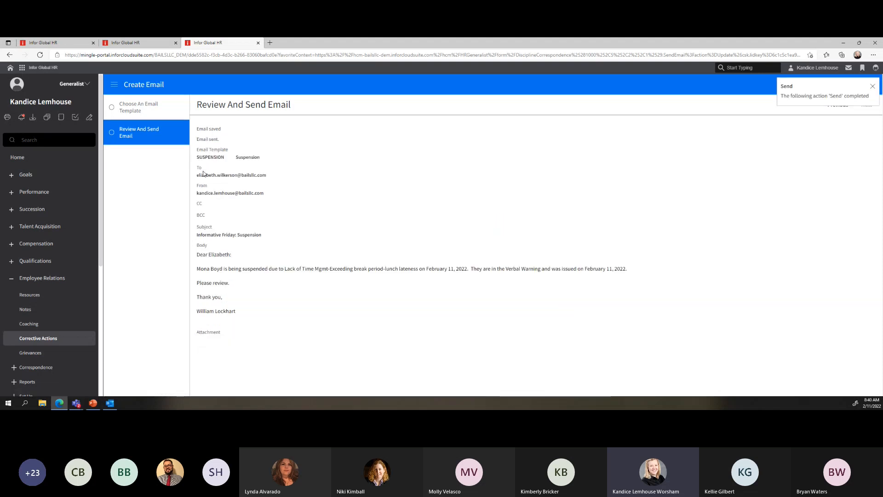
Return to Corrective Actions and open the issued Verbal Warning for lunch-break lateness
click(40, 342)
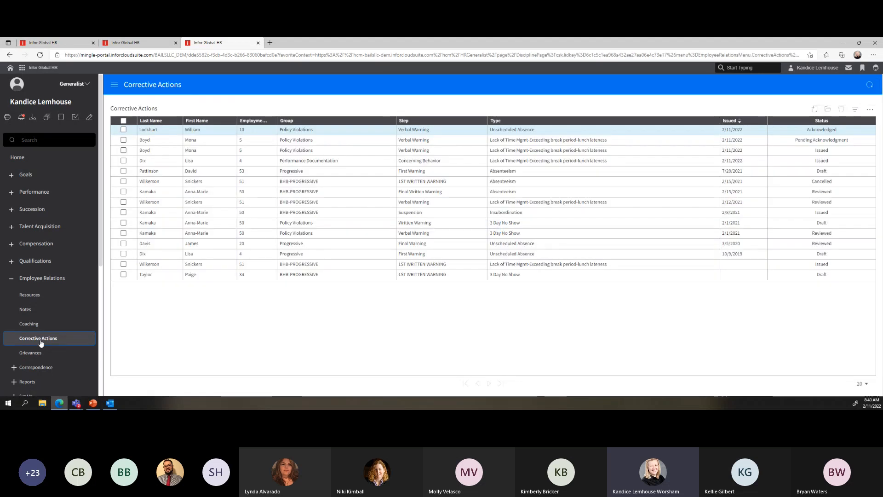
click(322, 129)
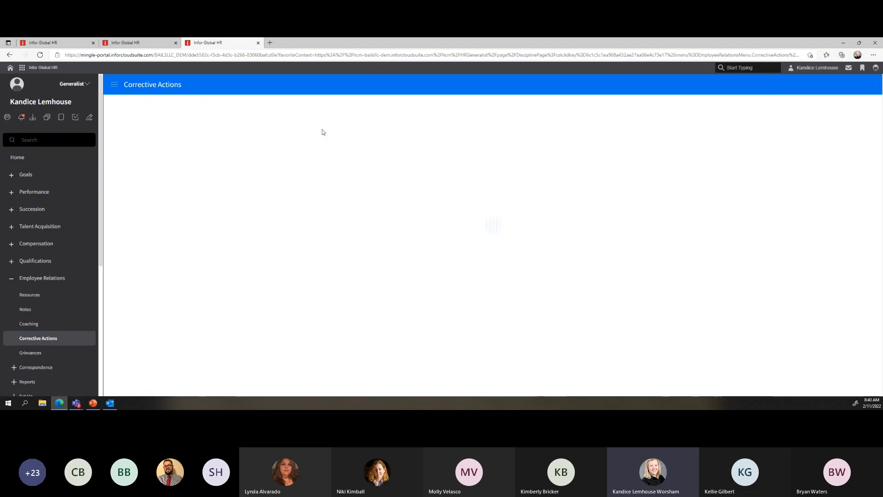
scroll(388, 220, down, 5)
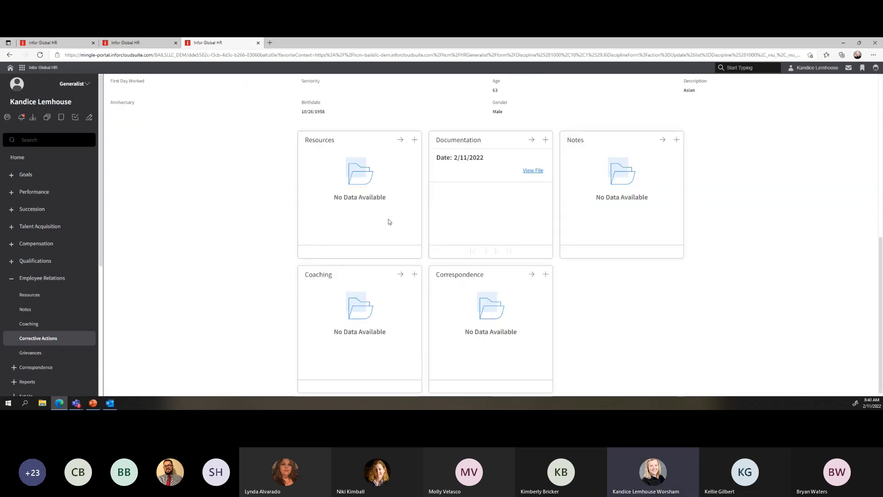
scroll(388, 222, up, 7)
click(9, 55)
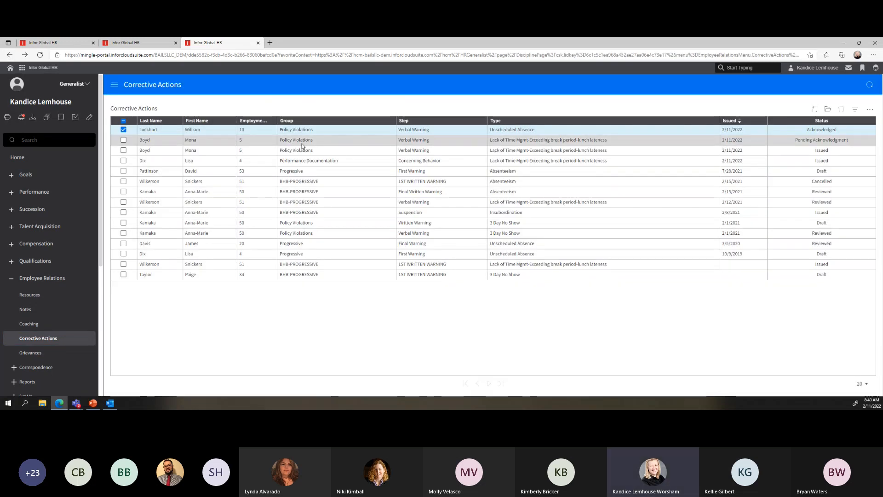
click(302, 144)
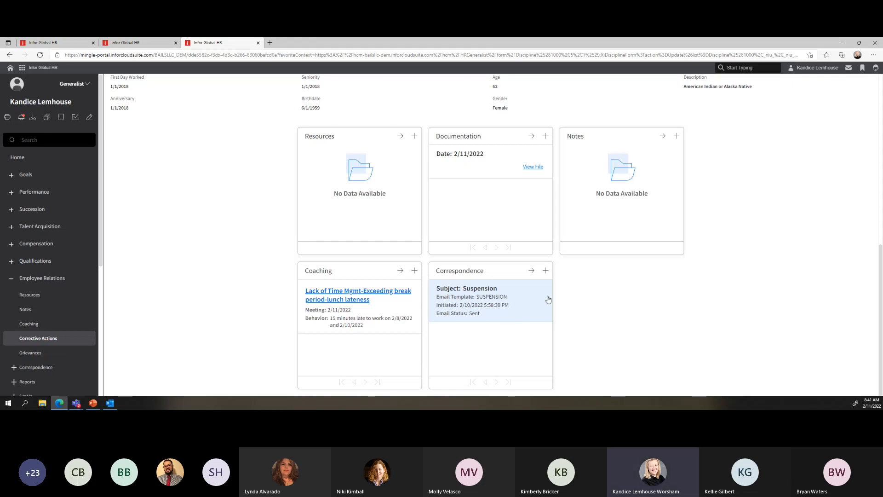
scroll(546, 300, up, 10)
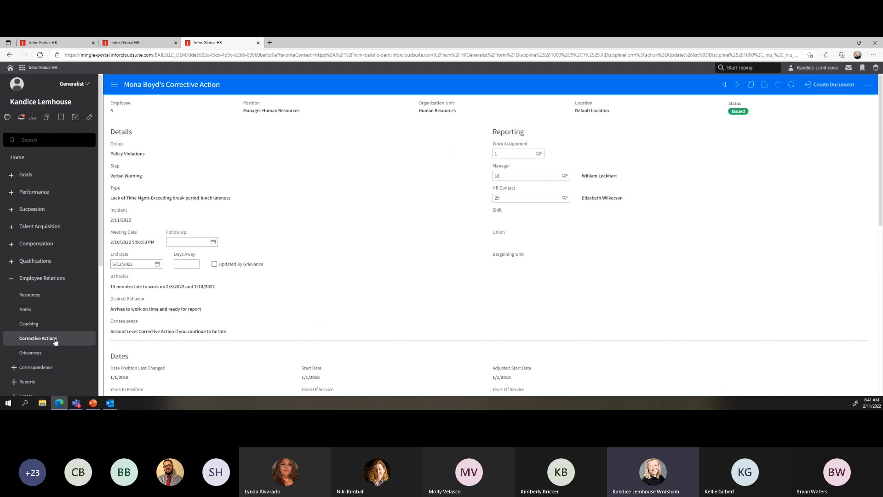
Go to Grievances, then open Employee Relations Resources with its employee list and February 2022 calendar
click(31, 354)
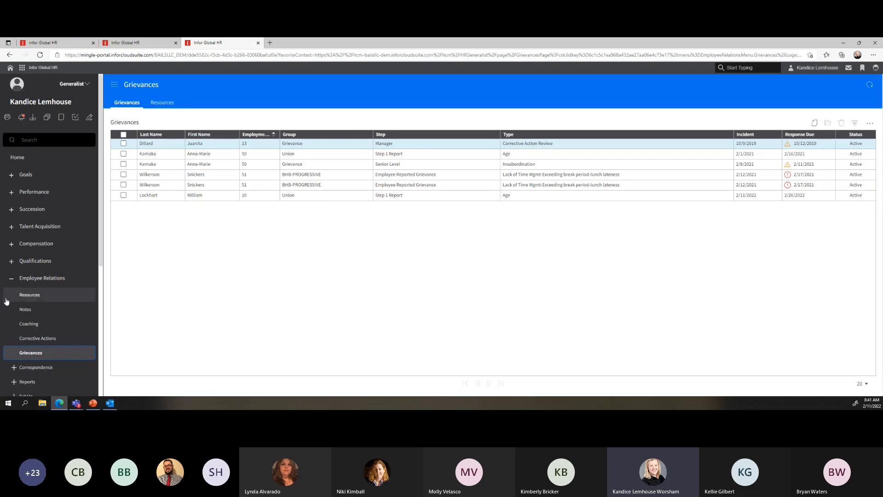
click(41, 278)
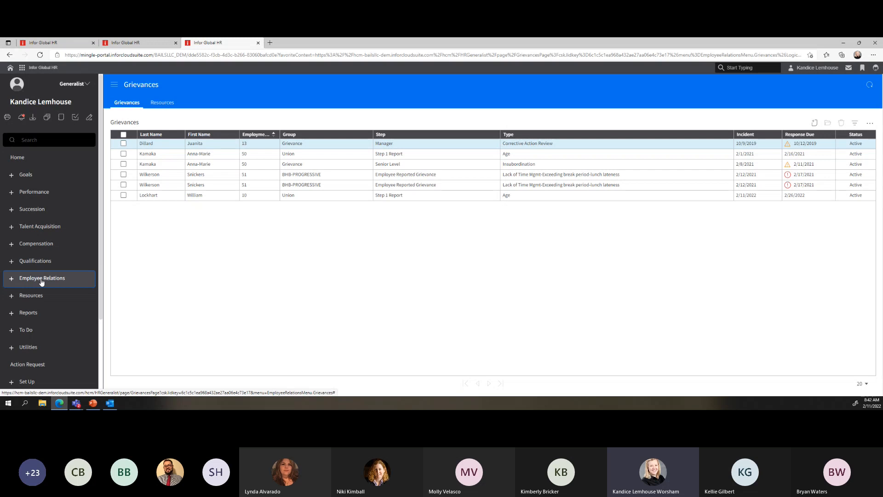
click(11, 278)
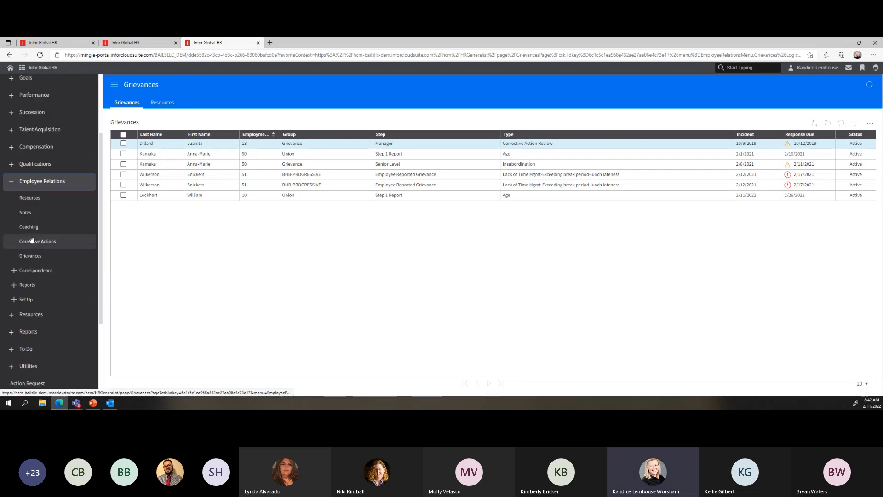
click(30, 202)
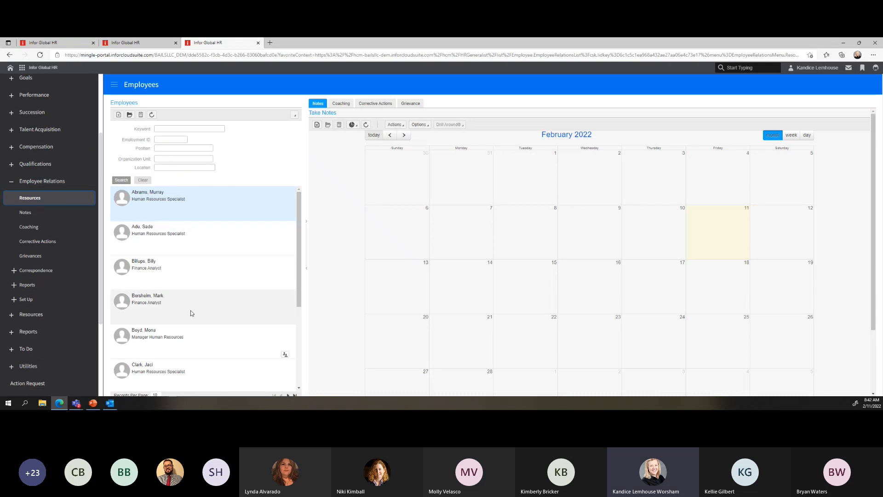
Review the HR manager's notes, coaching, corrective actions and grievances, then open the 15-entry Notes list
click(173, 335)
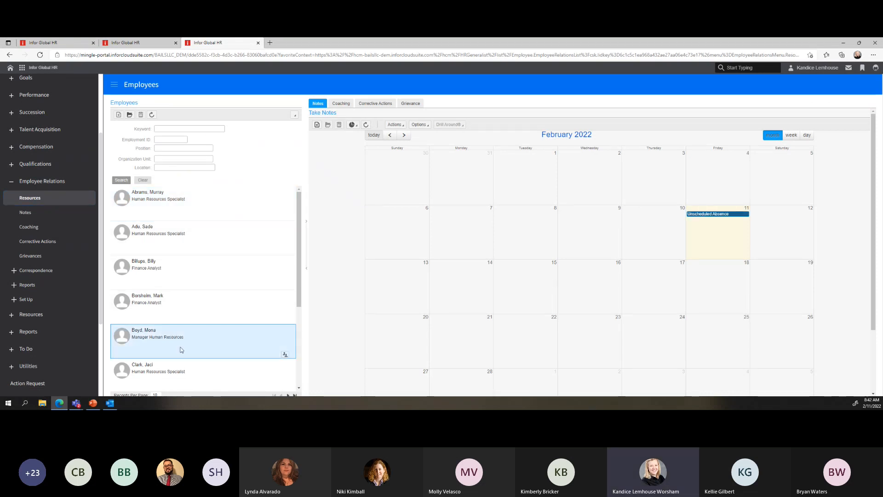
mouse_move(701, 216)
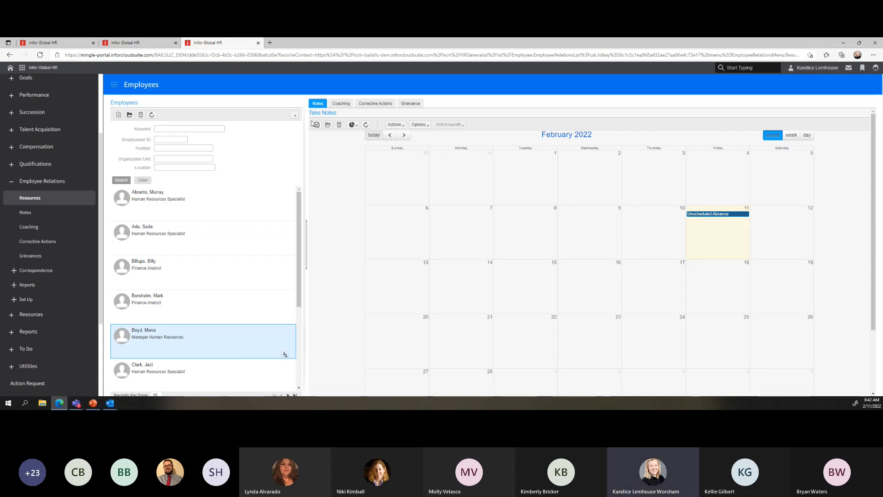
click(340, 104)
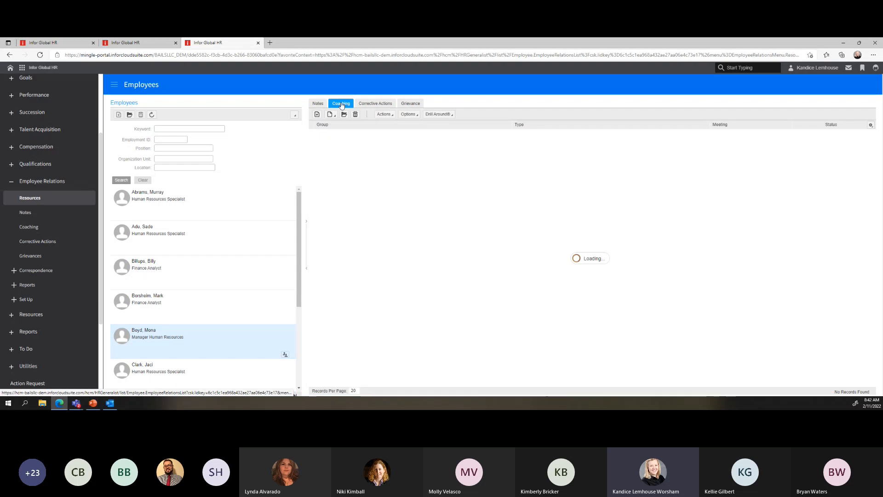
click(388, 104)
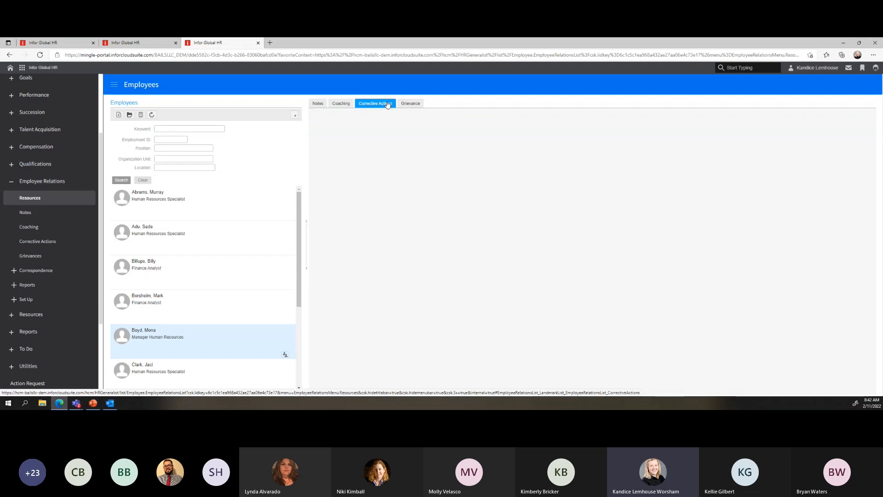
click(422, 104)
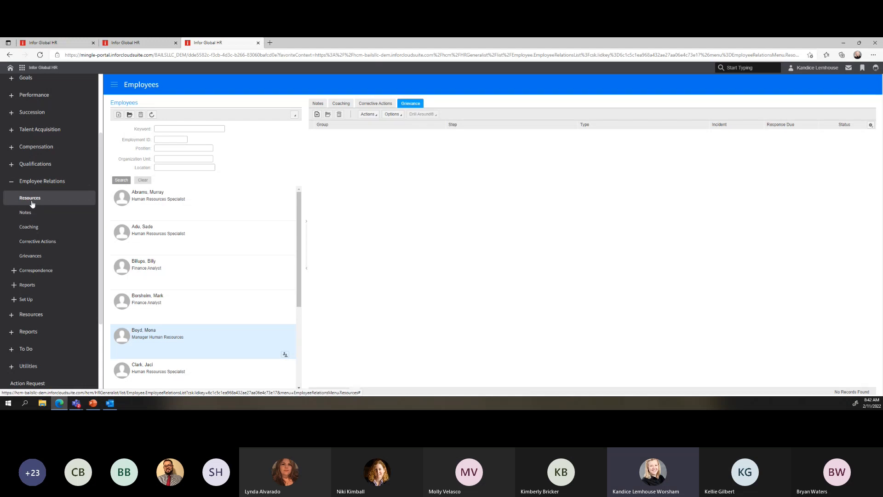
click(27, 214)
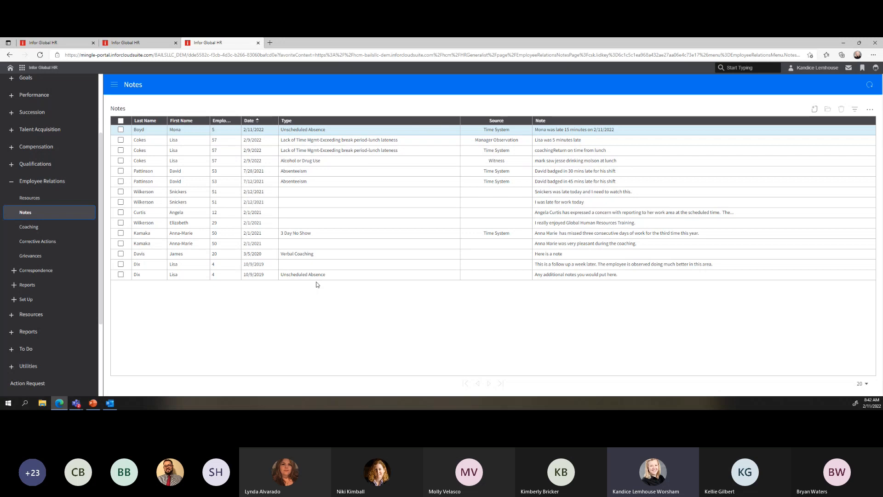
Review the Coaching records, then bring up the 15 Corrective Actions from 10/9/2019 to 2/11/2022
click(35, 228)
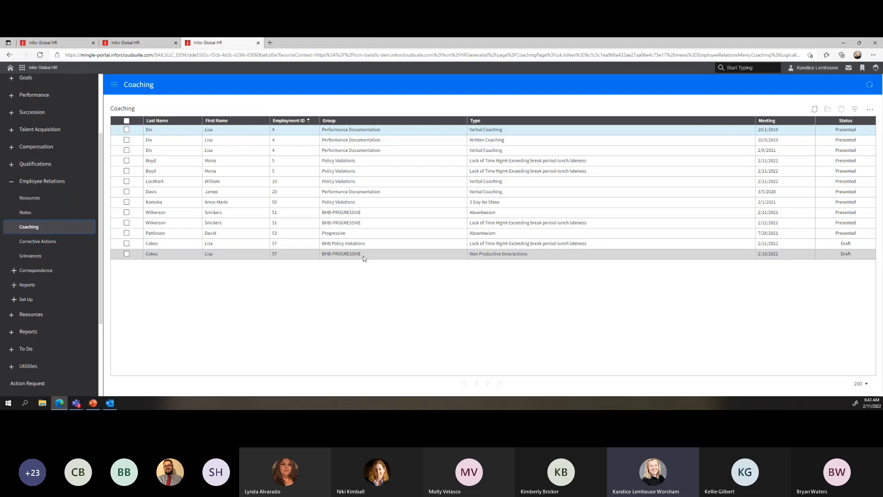
click(38, 242)
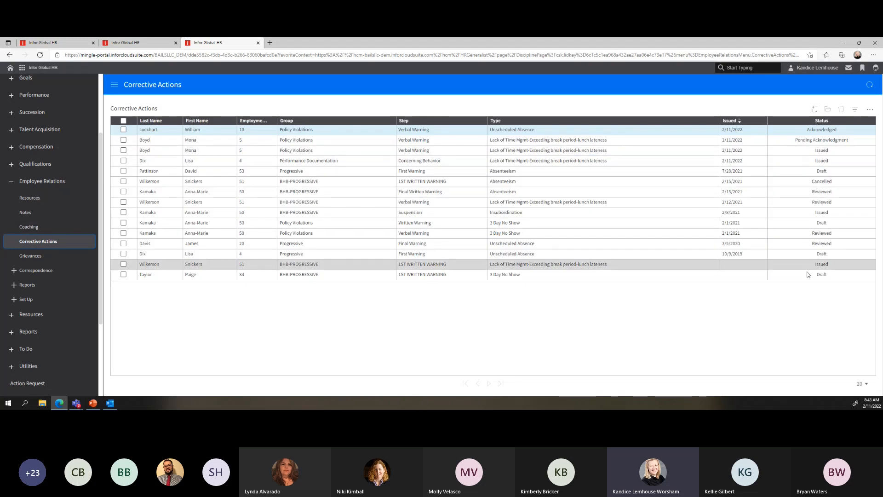
Open the draft 1ST WRITTEN WARNING action for 3 DAY NO SHOW, check HR Contact, and expand Set Up
click(827, 274)
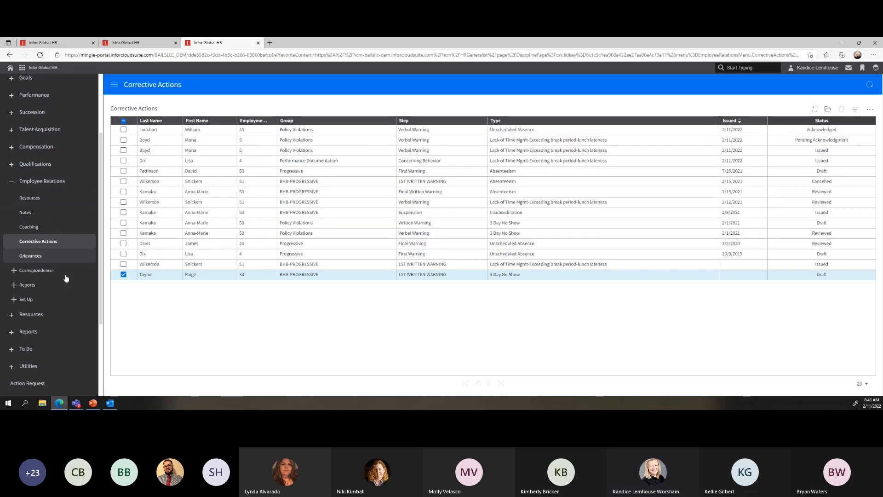
double_click(350, 275)
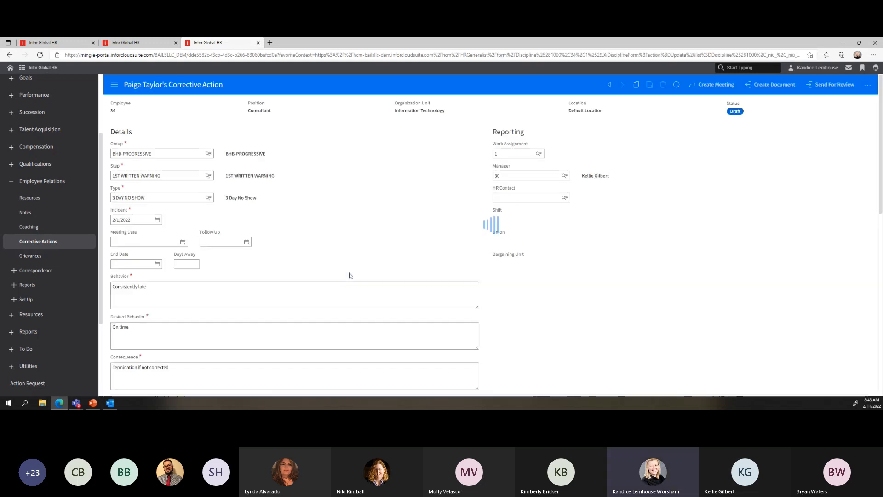
click(496, 198)
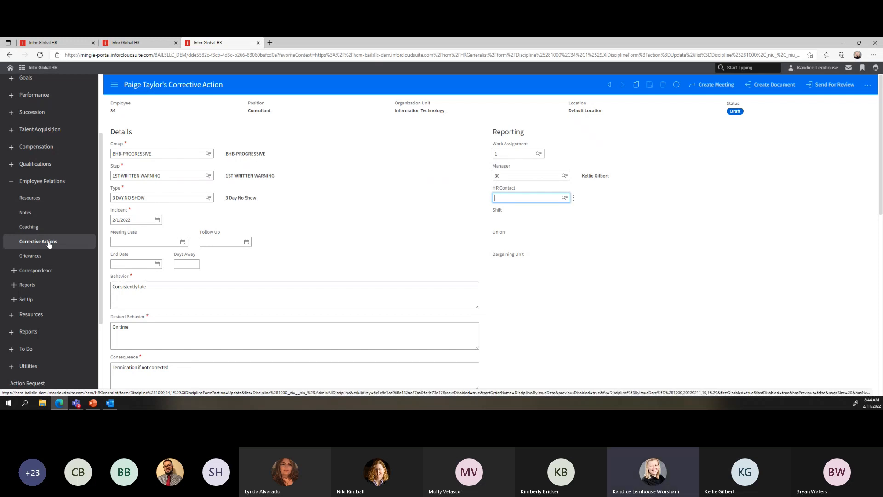
click(16, 300)
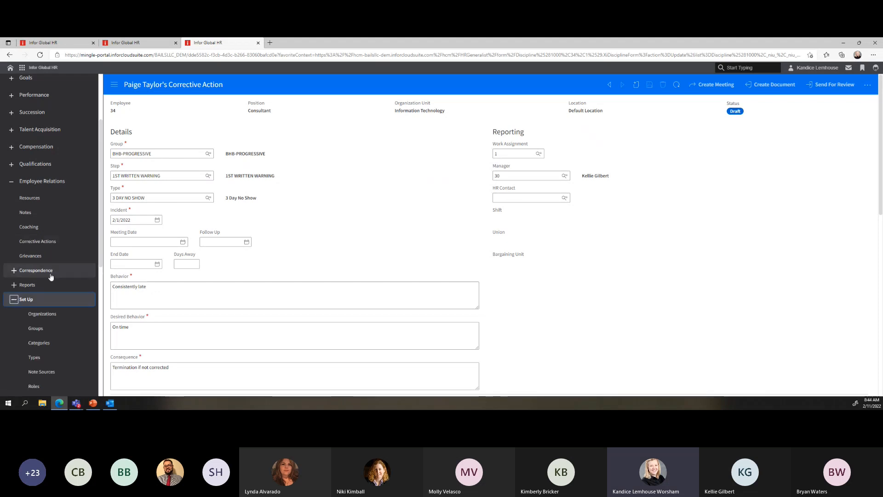
Show the Set Up Organizations list of 20 organizations, all defaulting to United States
scroll(51, 276, down, 4)
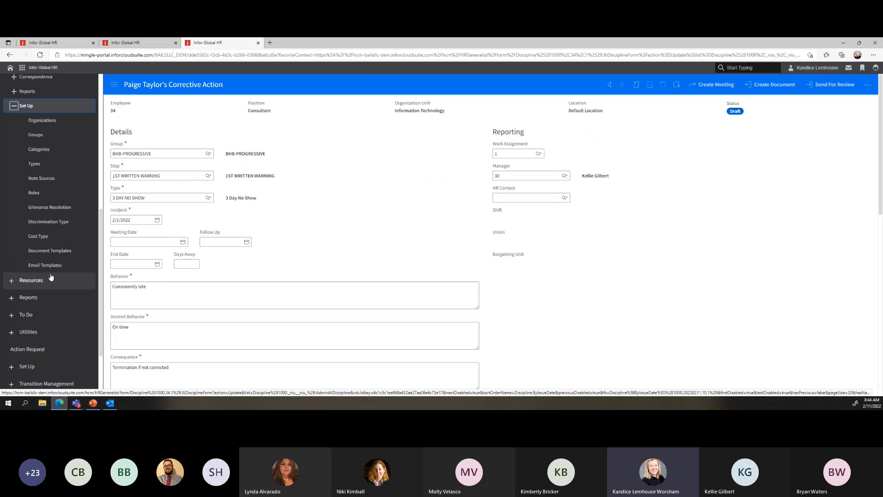
click(42, 120)
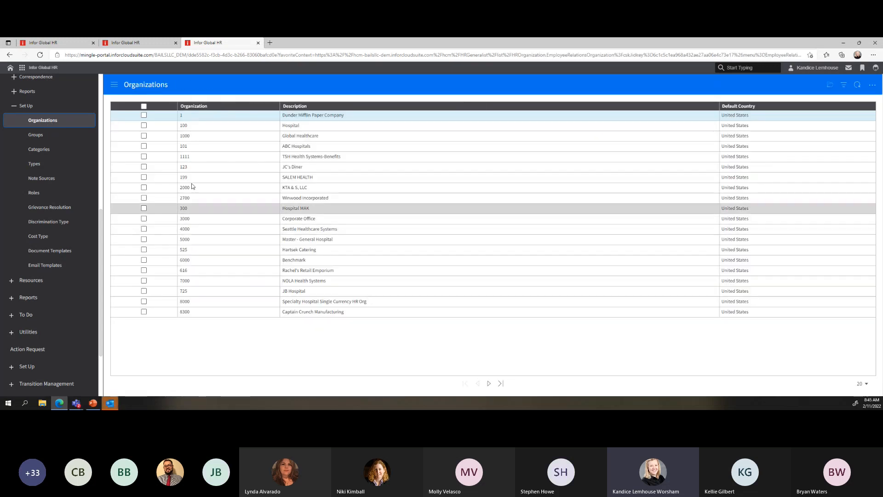
Check the note settings of 1000 Global Healthcare, then list the eight Employee Relations Groups
click(210, 137)
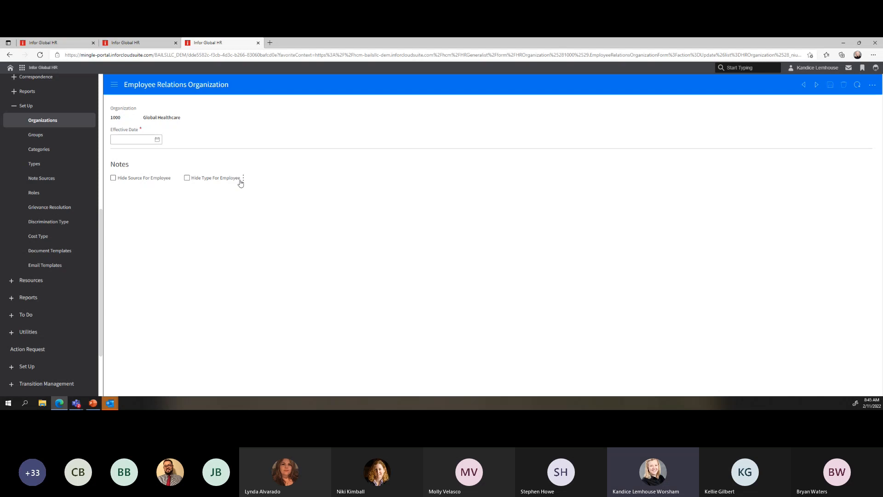
click(35, 136)
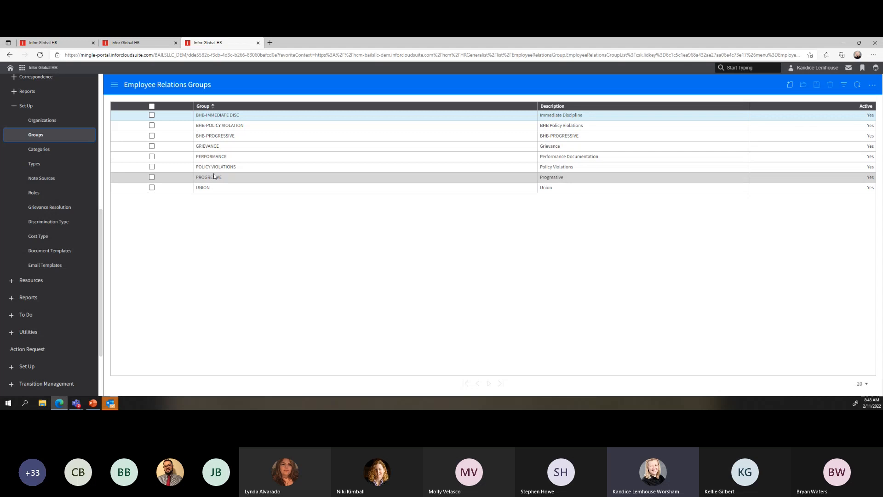
click(250, 192)
Open the UNION group, keeping the GHCCALENDAR calendar and Calendar Days response period
double_click(250, 192)
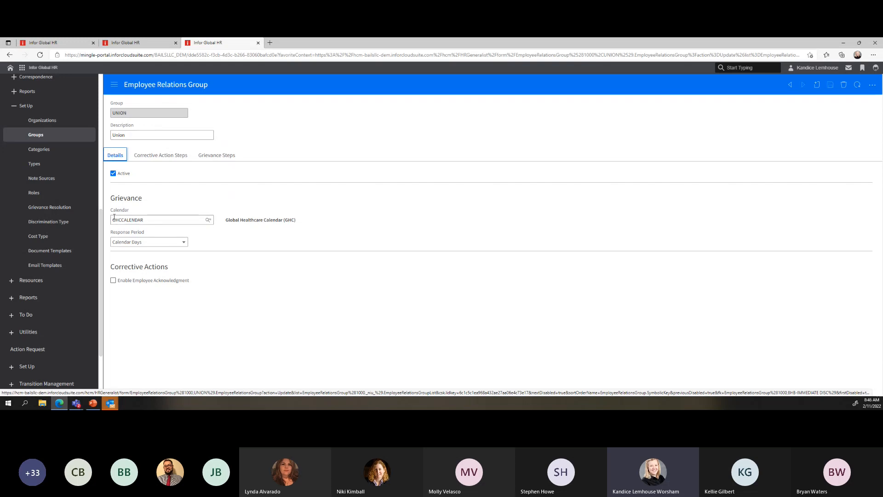
double_click(152, 218)
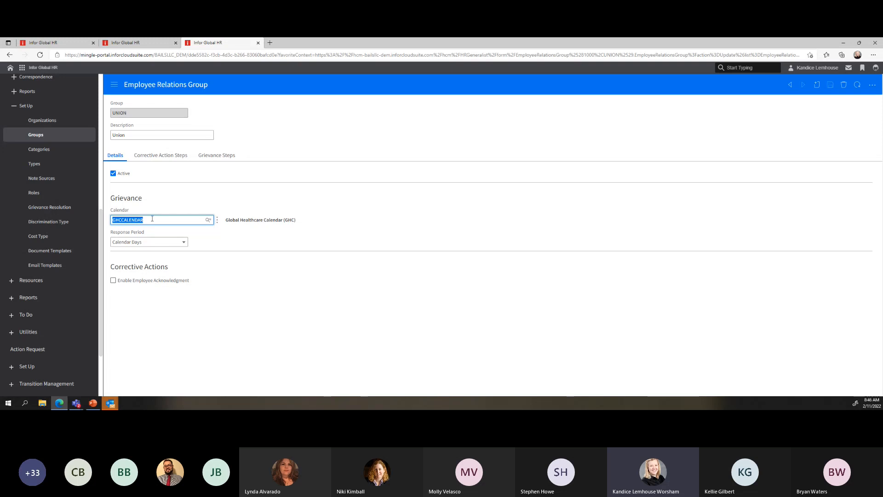
click(153, 219)
click(184, 244)
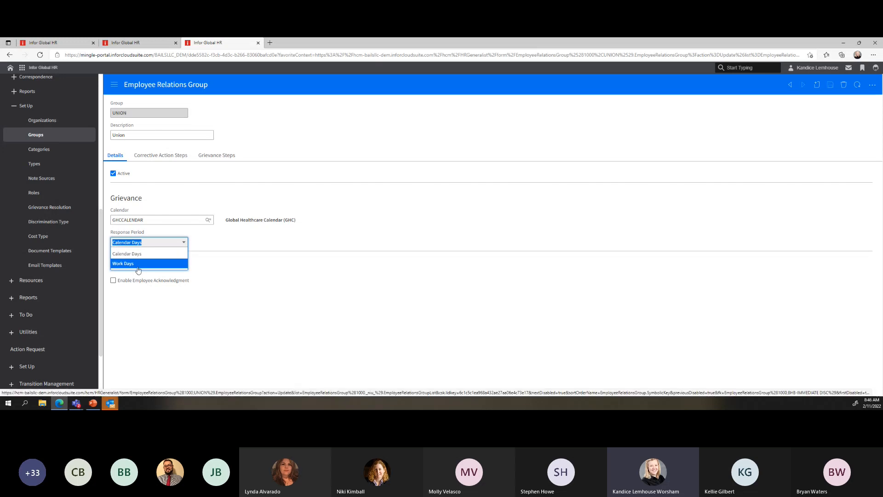
click(238, 243)
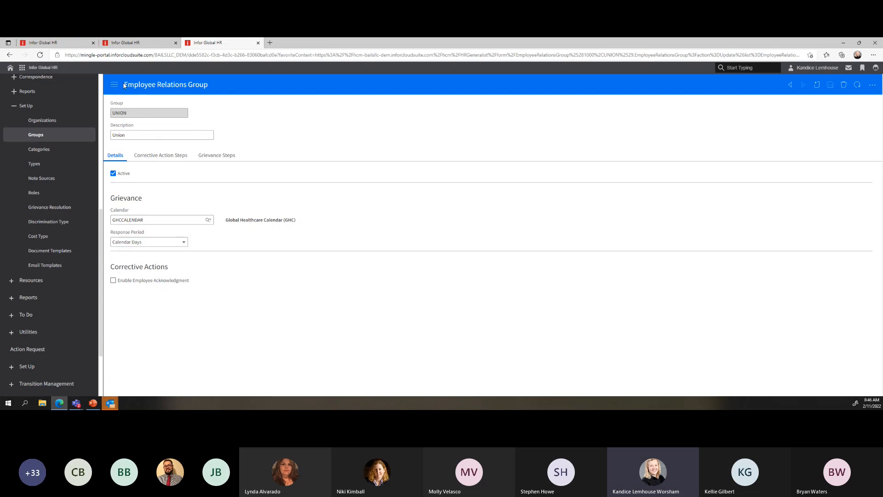
Enable Employee Acknowledgment for corrective actions and view the empty Corrective Action Steps list
drag(124, 86, 211, 86)
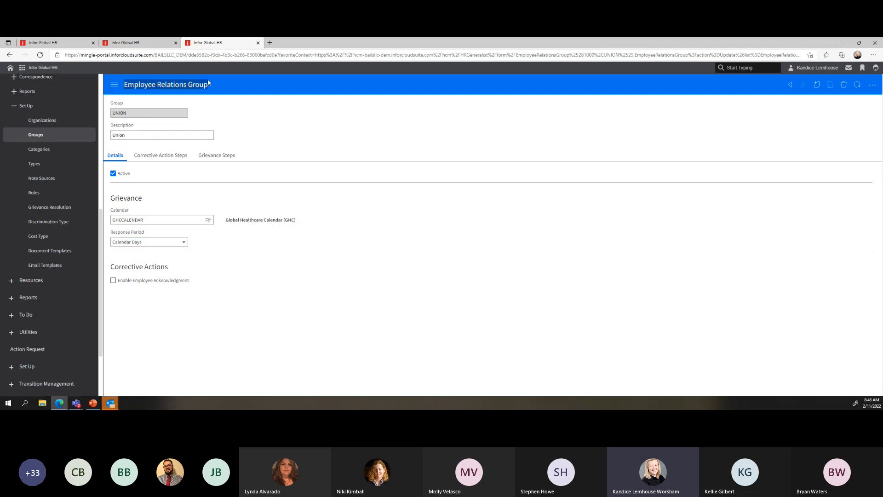
click(114, 281)
click(159, 157)
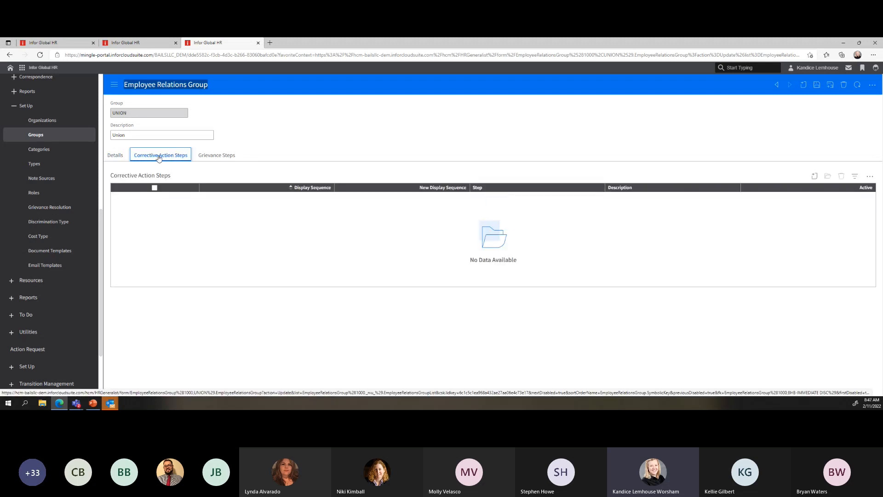
Add a new corrective action step, accepting the unsaved-changes prompt, with step code STEP ONE
click(814, 177)
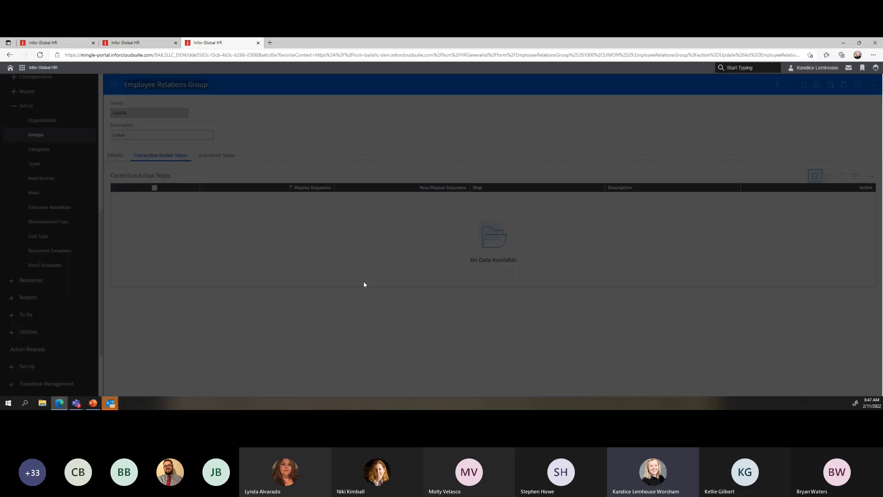
click(486, 260)
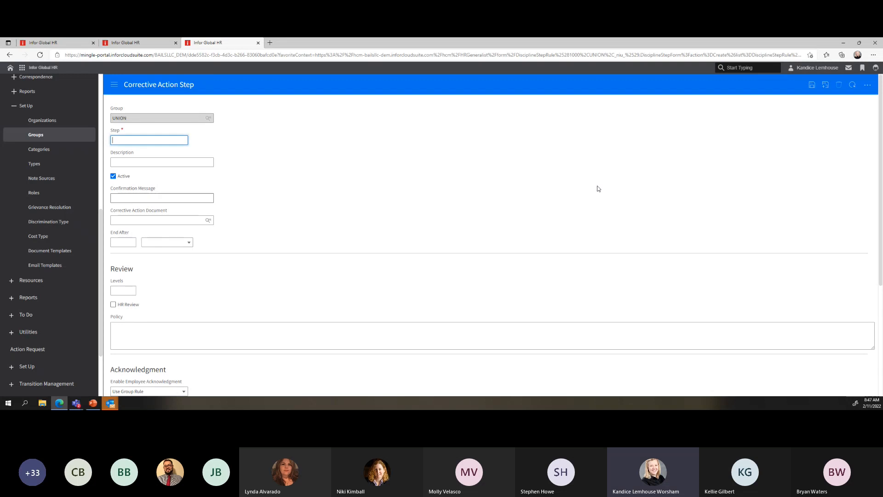
text(STEP ONE)
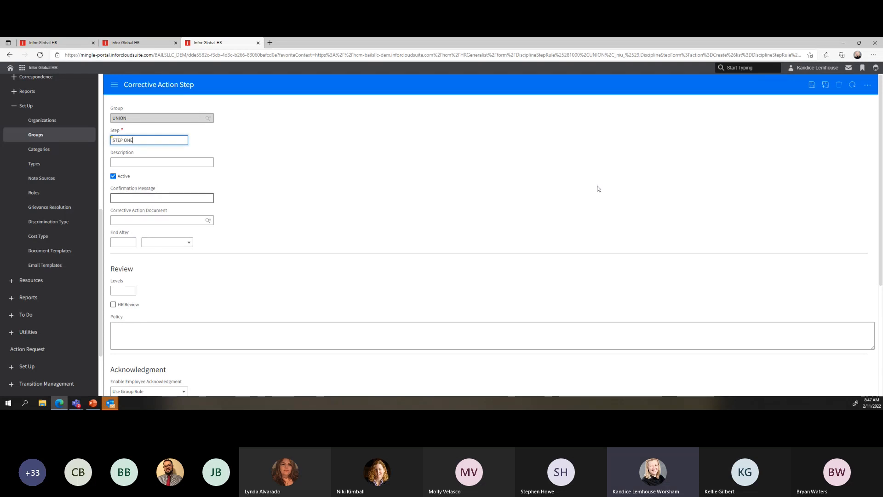
Enter the description 'Step One Written Corrective Action', correcting the mistyped wording
click(162, 158)
text(Step)
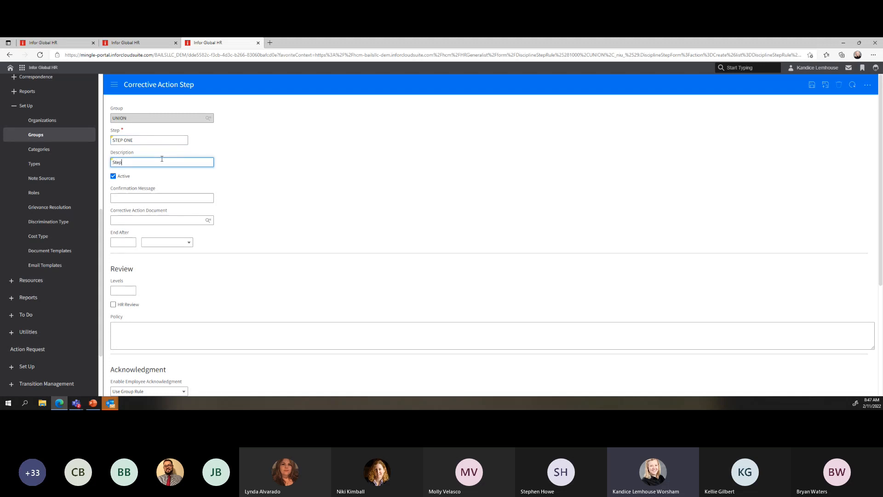
text( On)
text(e Verbal)
text( Coachin)
key(BackSpace)
key(BackSpace)
key(BackSpace)
key(BackSpace)
key(BackSpace)
key(BackSpace)
key(BackSpace)
key(BackSpace)
text(Written Corrective Actio)
click(119, 197)
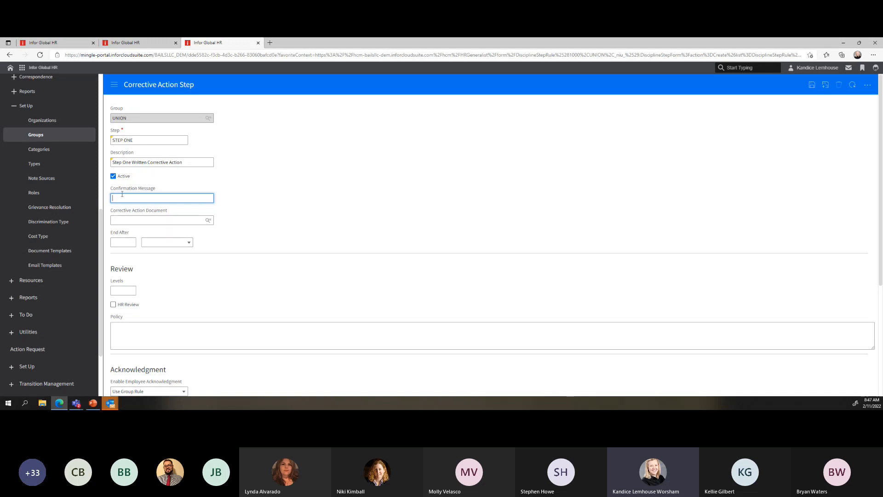
click(118, 221)
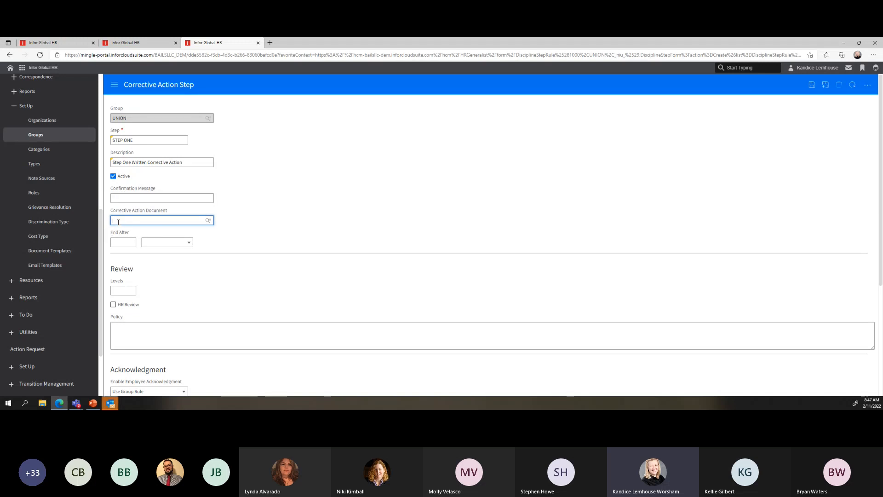
scroll(295, 220, down, 2)
scroll(295, 219, down, 1)
click(116, 144)
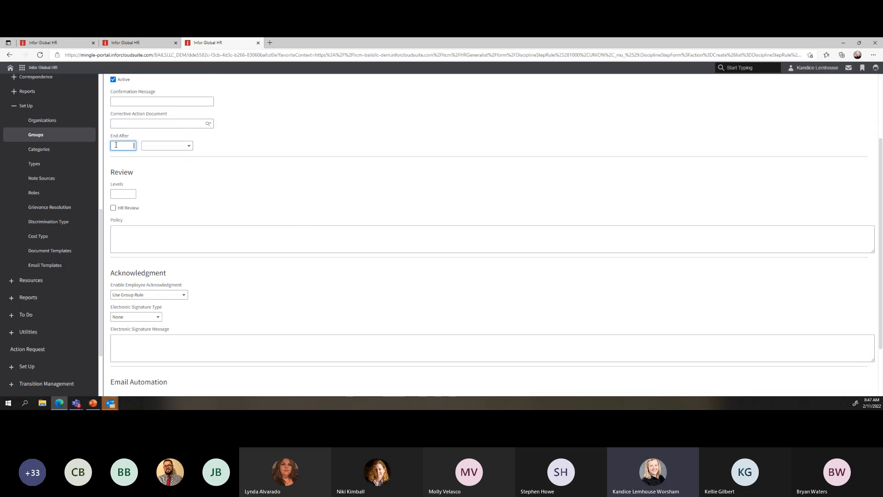
scroll(209, 207, up, 3)
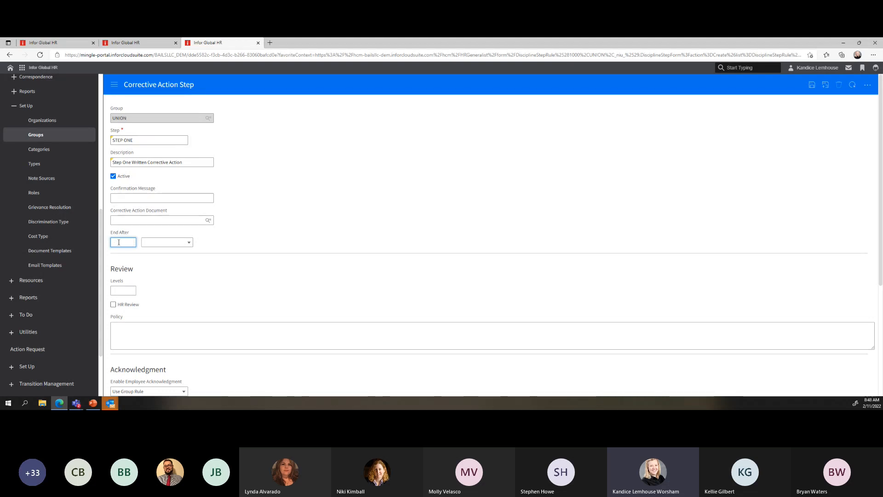
click(190, 244)
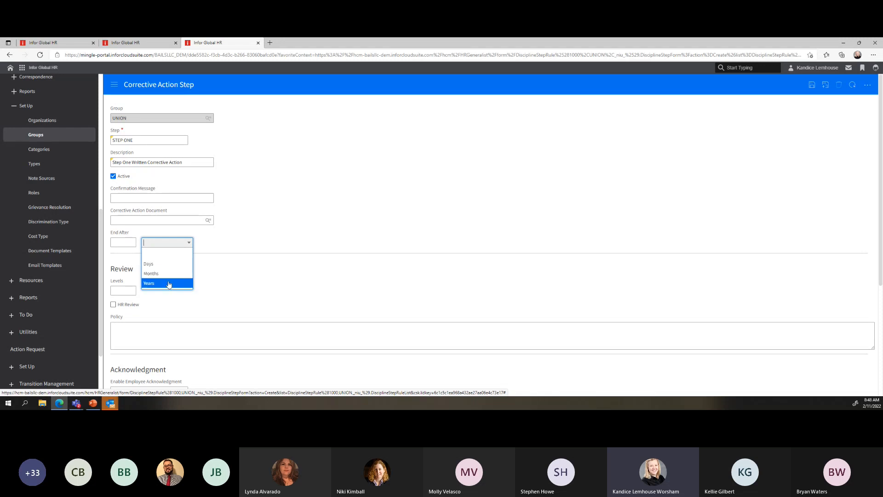
click(221, 246)
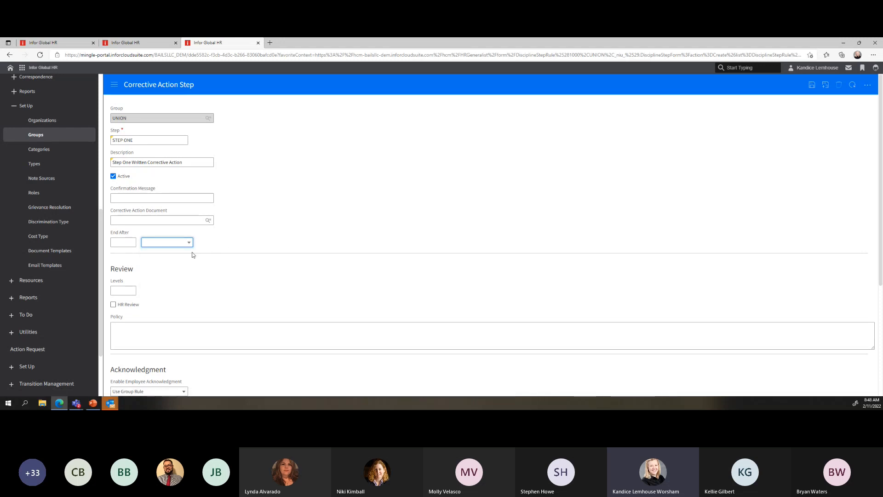
scroll(192, 254, down, 1)
drag(110, 222, 138, 226)
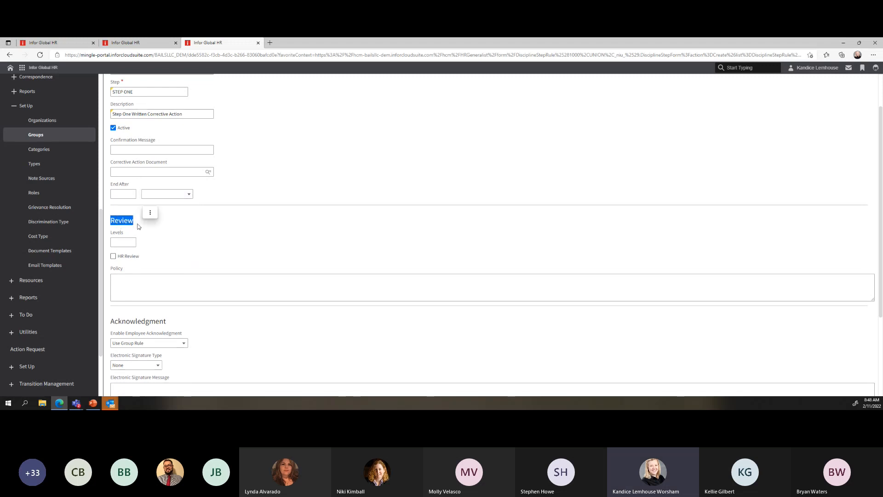
click(150, 212)
click(130, 242)
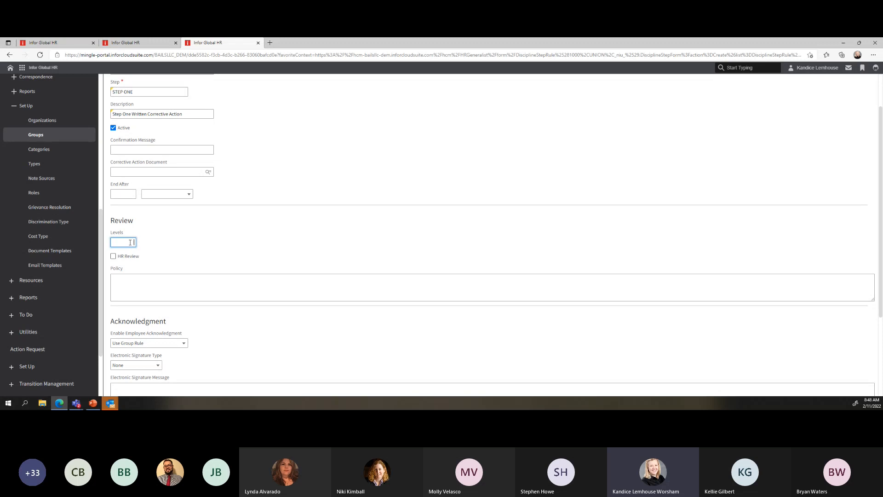
click(114, 258)
click(113, 256)
click(125, 243)
click(132, 283)
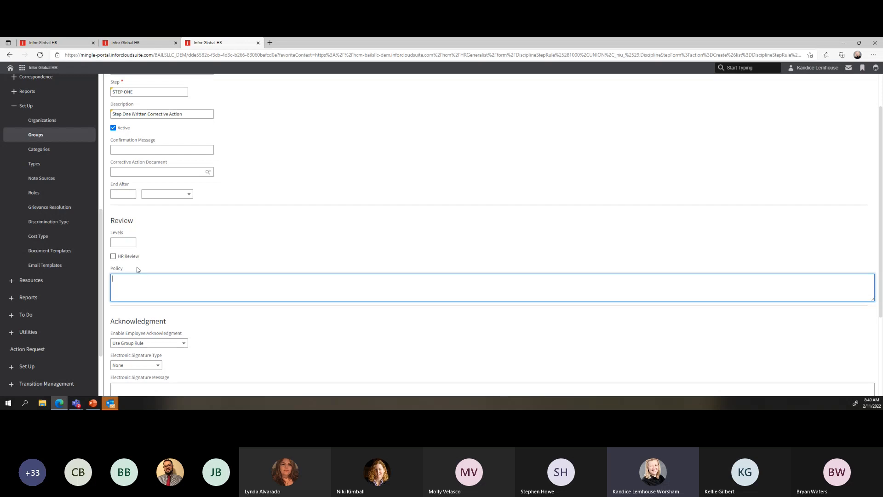
scroll(152, 252, down, 3)
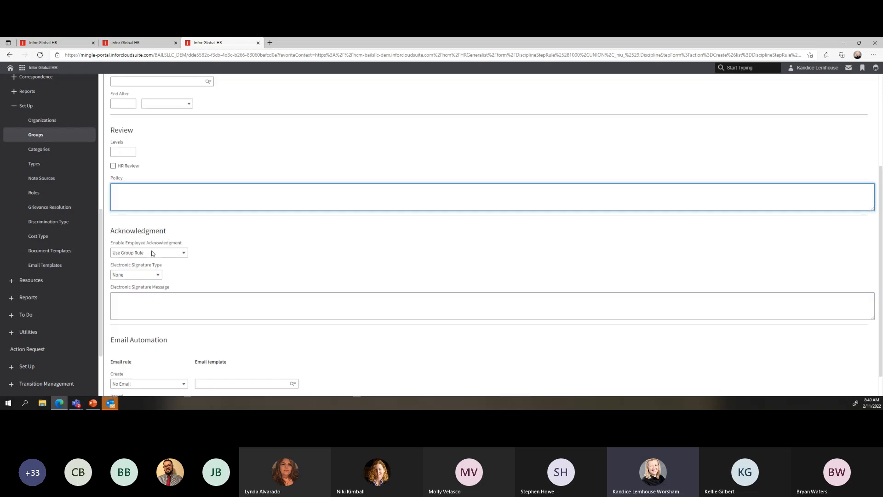
drag(111, 206, 167, 205)
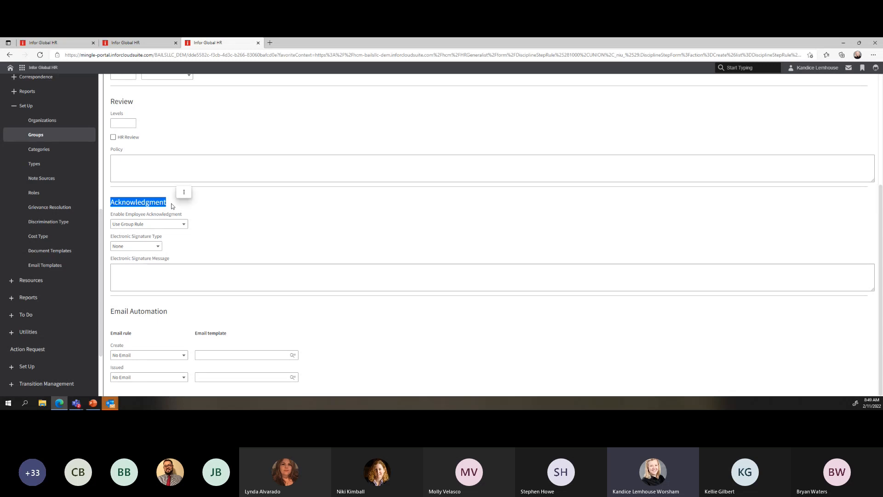
click(184, 225)
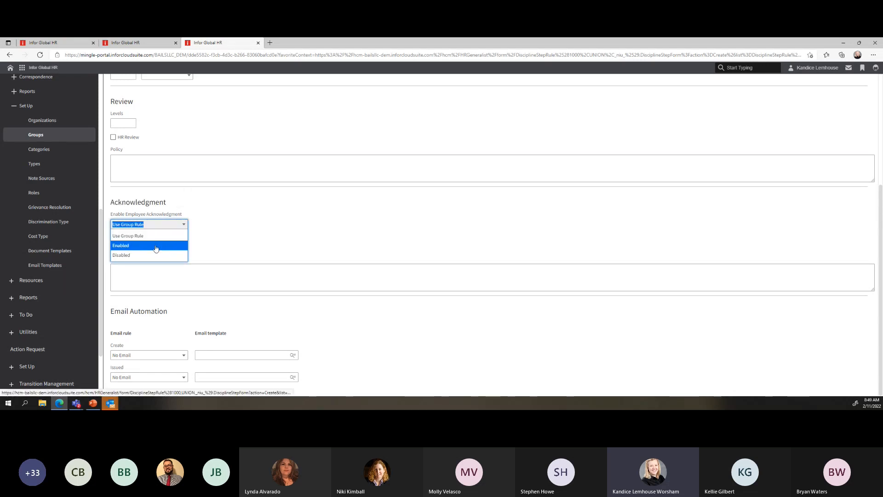
click(219, 240)
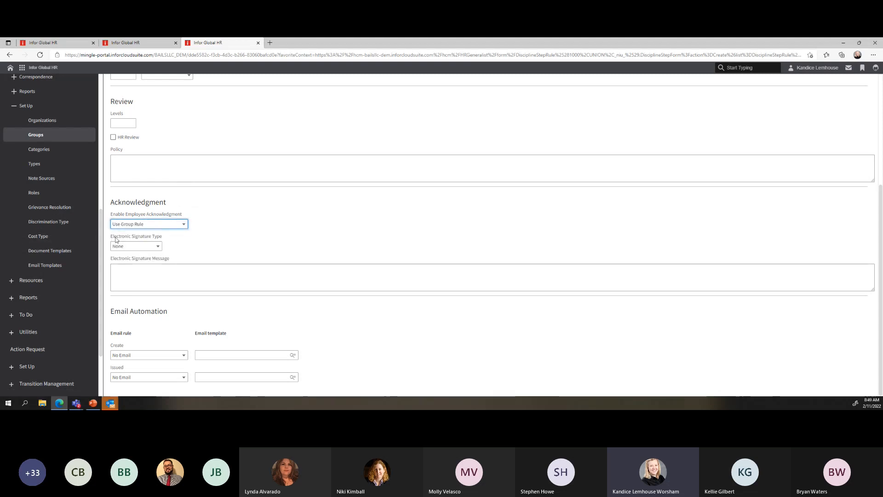
drag(110, 237, 167, 241)
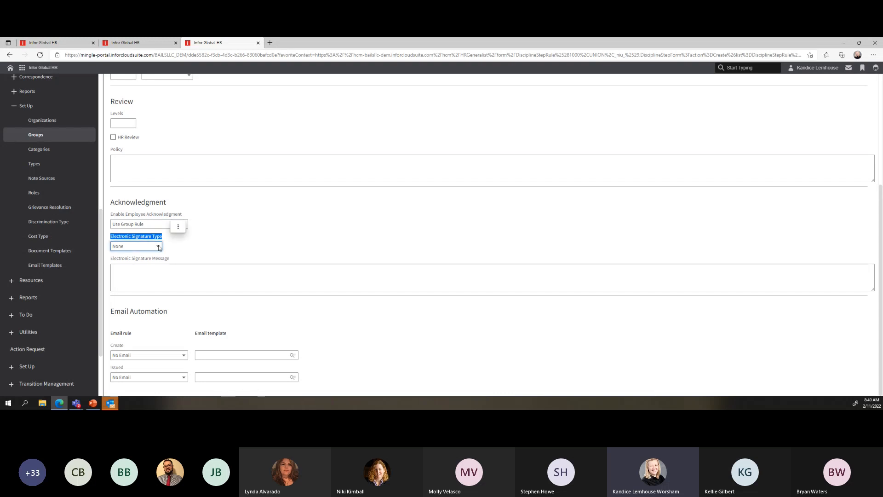
click(157, 247)
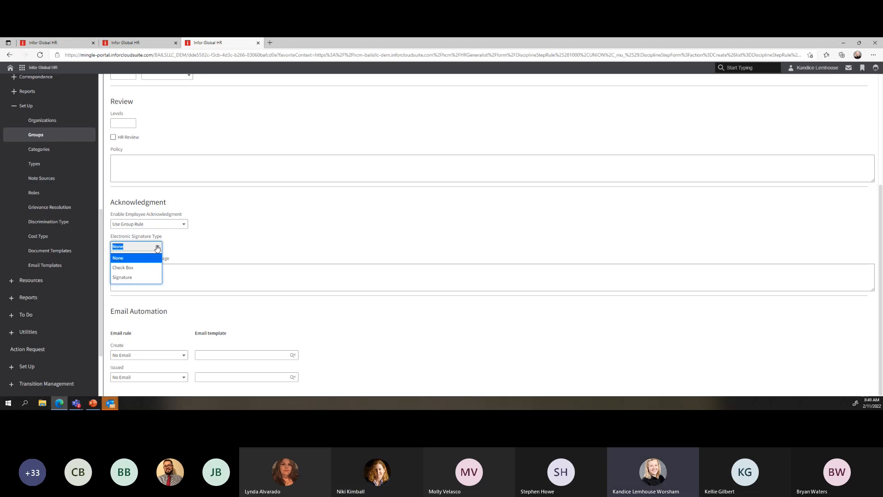
drag(112, 240, 177, 242)
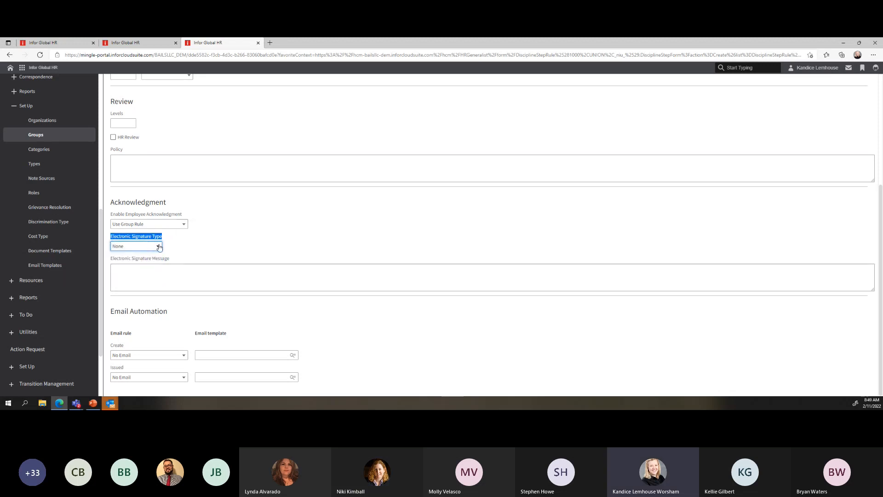
click(159, 248)
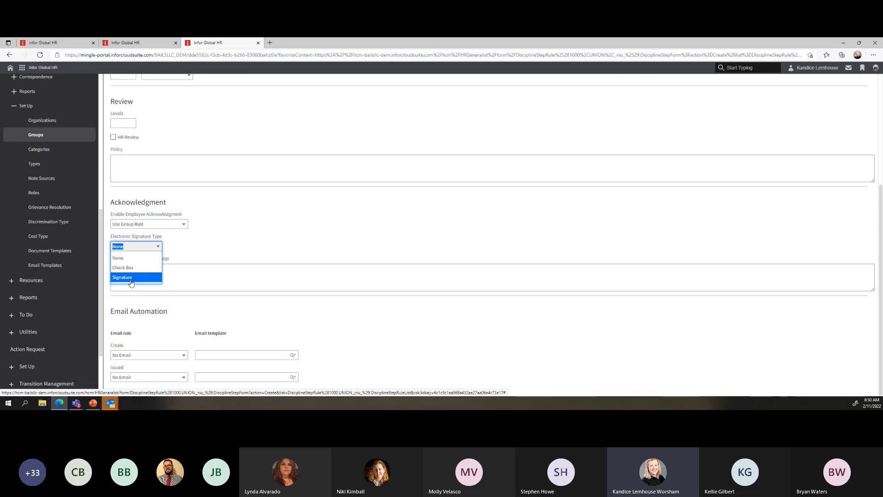
click(206, 241)
click(123, 276)
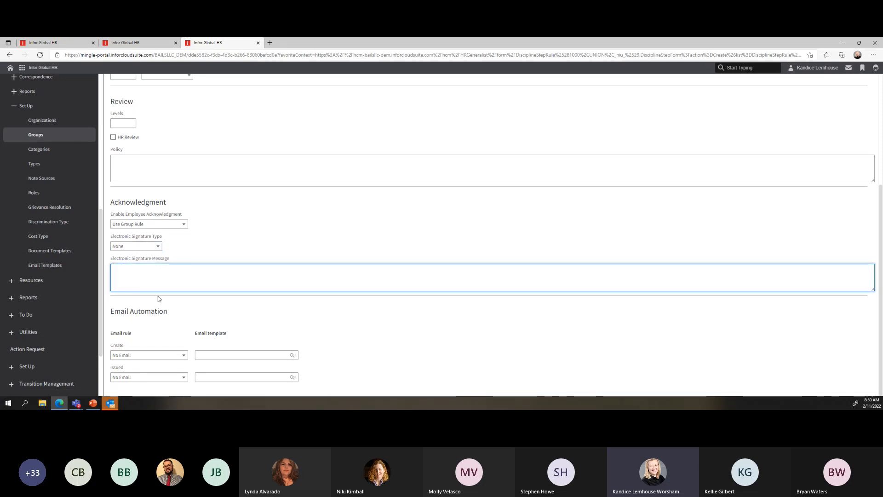
drag(110, 333, 141, 337)
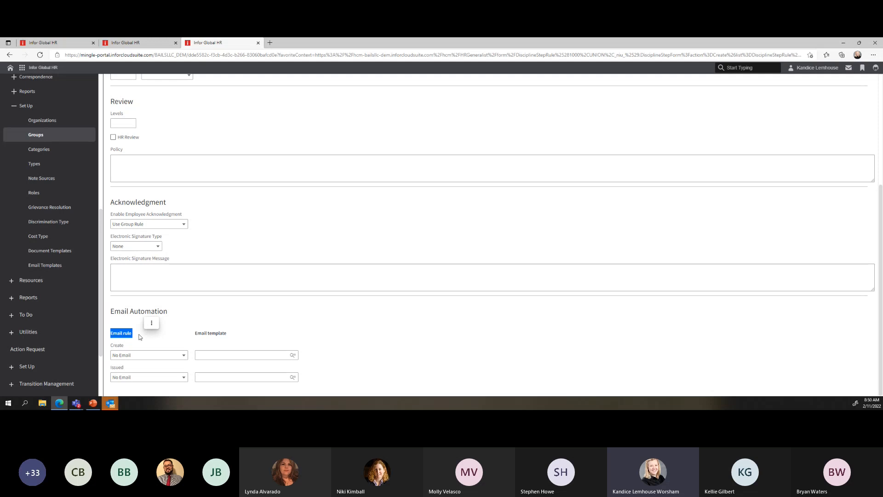
click(184, 356)
click(131, 375)
click(220, 357)
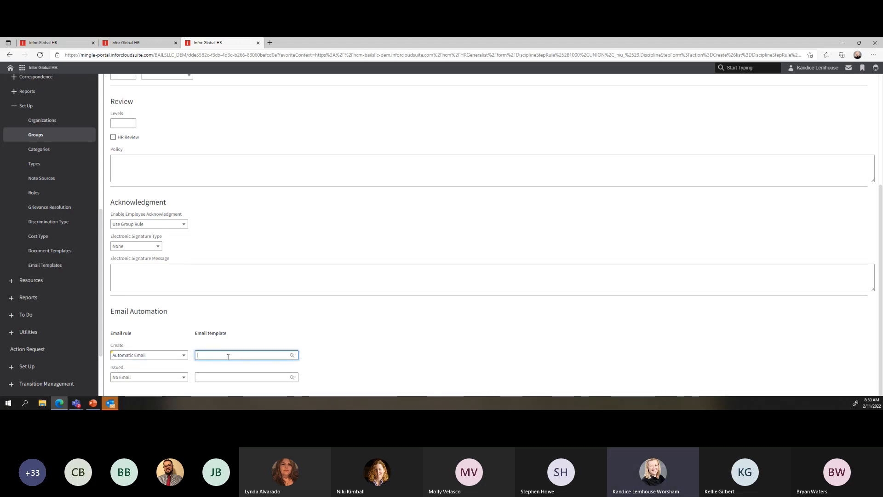
click(152, 355)
click(157, 366)
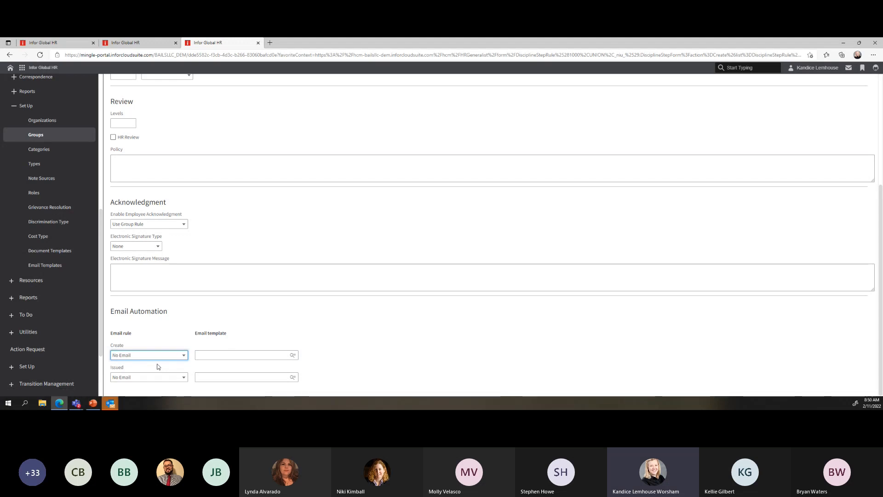
click(134, 378)
click(184, 379)
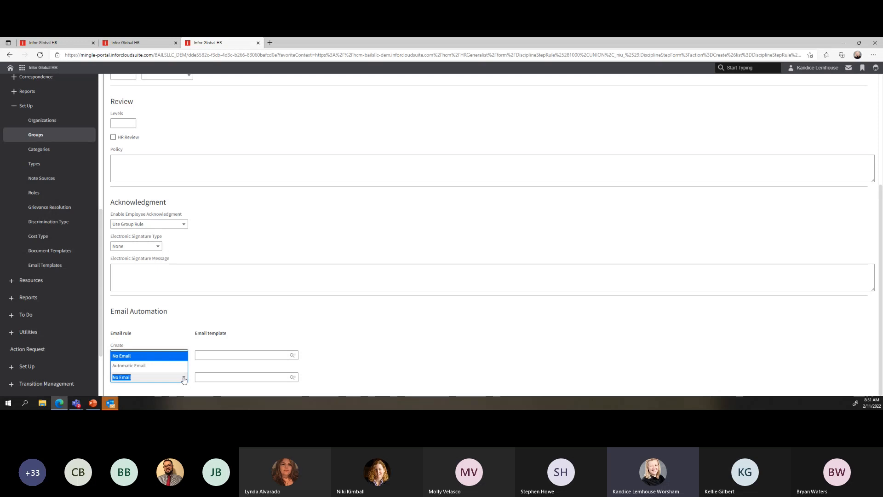
click(184, 378)
scroll(349, 319, up, 4)
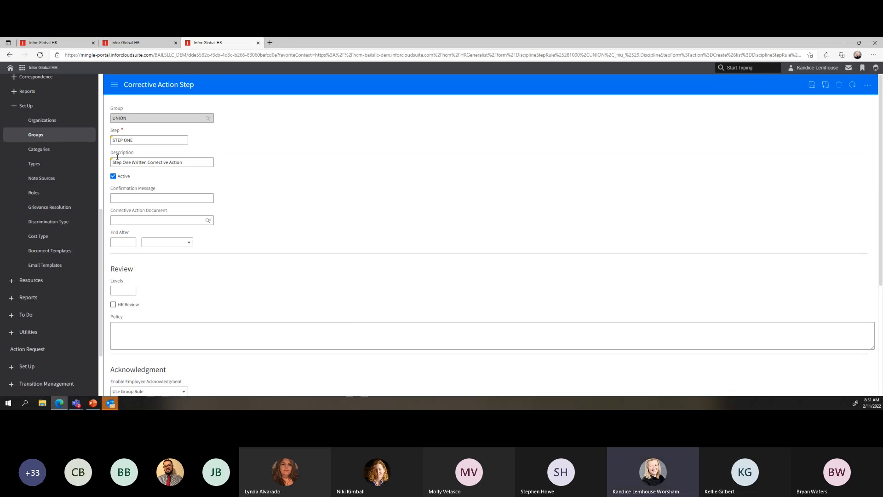
Discard the unsaved corrective action step and reopen the UNION group record
click(40, 145)
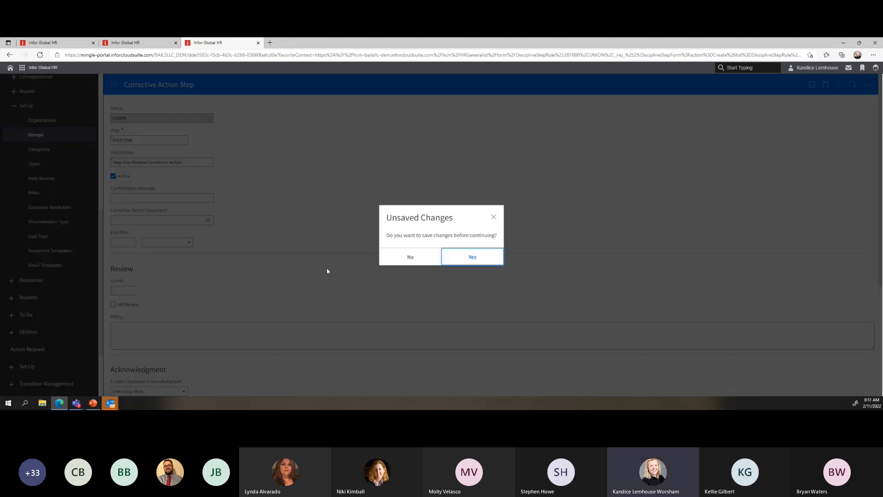
click(411, 257)
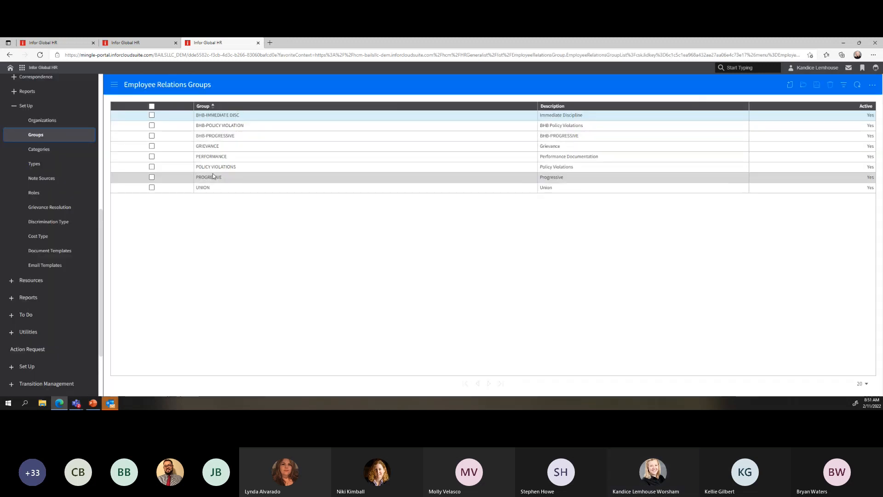
click(214, 188)
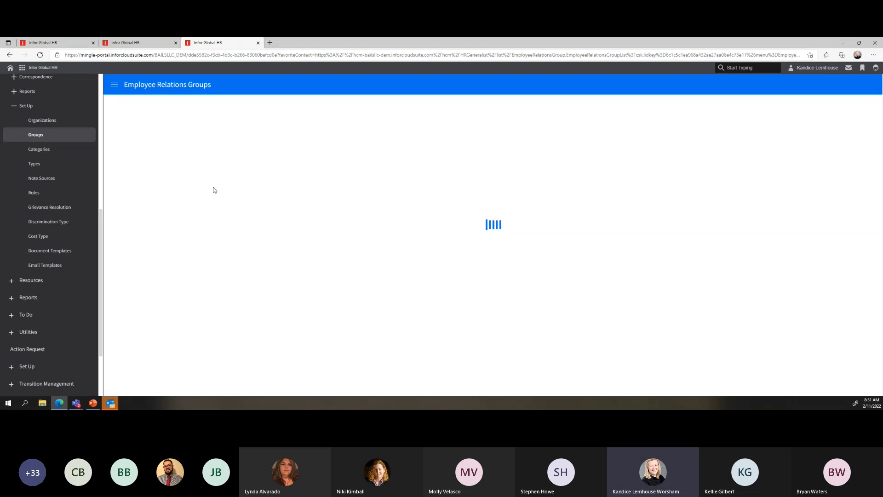
click(217, 155)
Review STEP 1 REPORT's description, message, 15 response due days and alert days, then open Categories
click(239, 202)
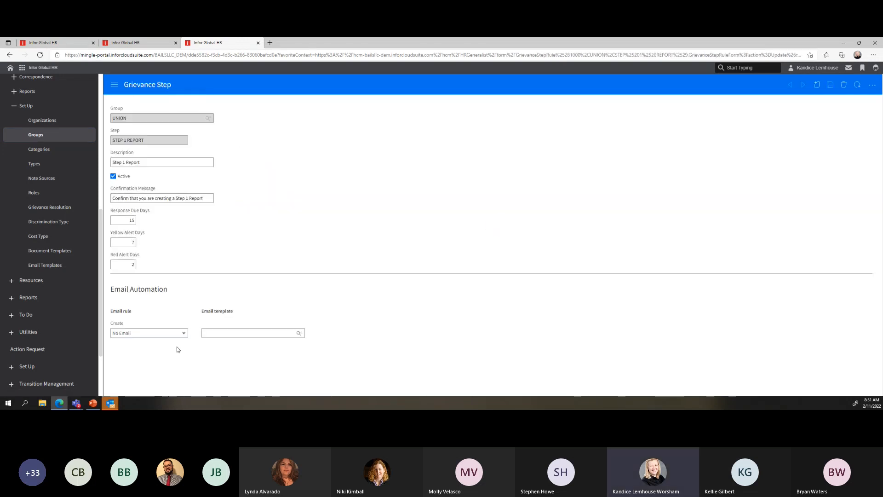
click(148, 164)
click(162, 198)
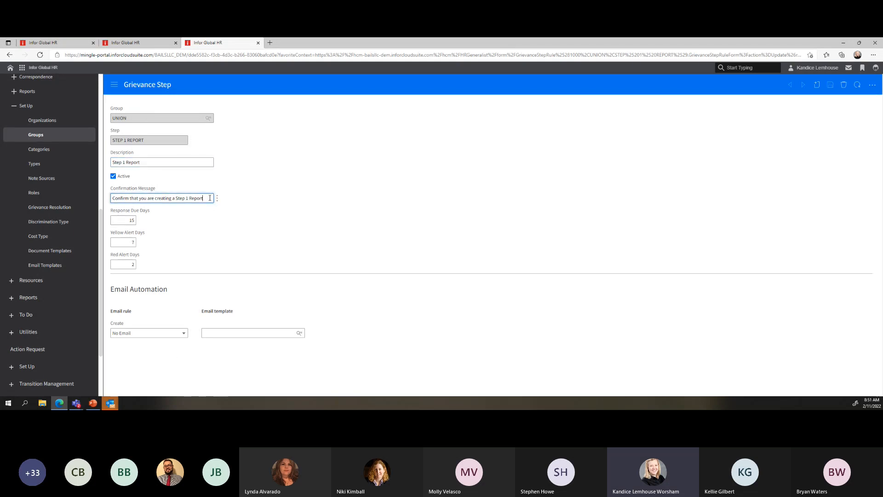
double_click(126, 221)
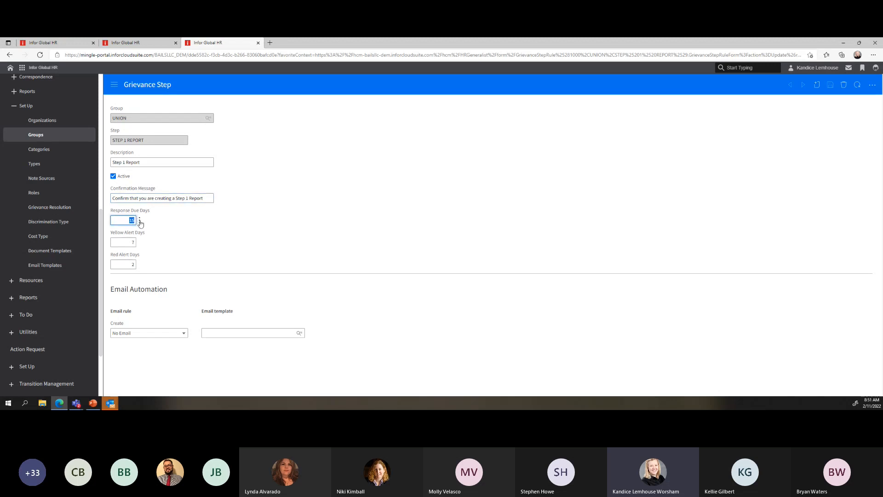
key(Tab)
key(Tab)
click(119, 243)
click(119, 264)
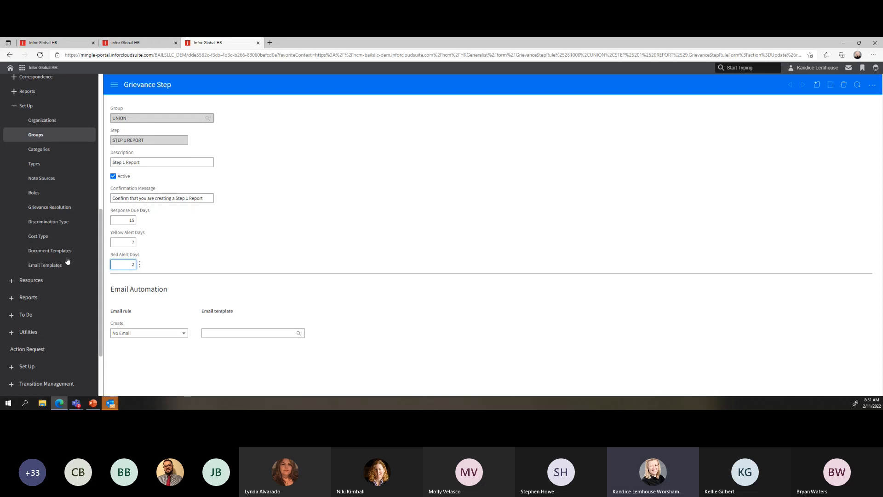
click(51, 157)
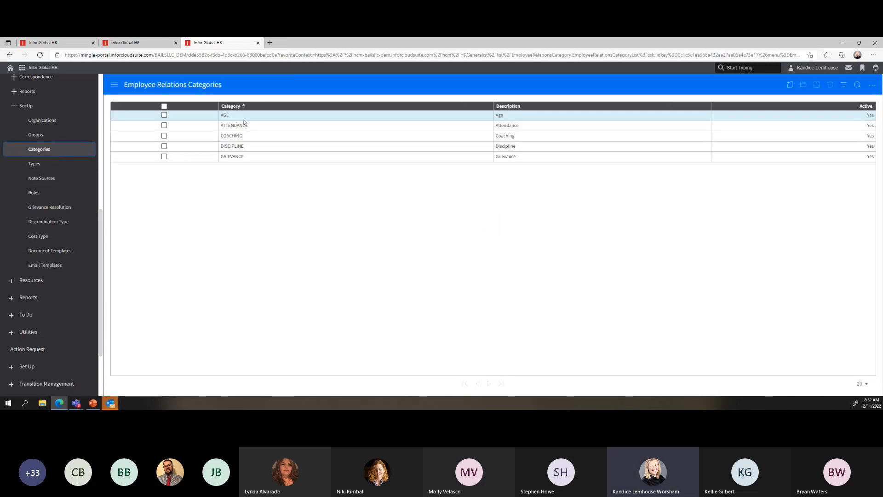
Open the GRIEVANCE category record, then list the 20 Employee Relations Types
click(250, 159)
double_click(249, 159)
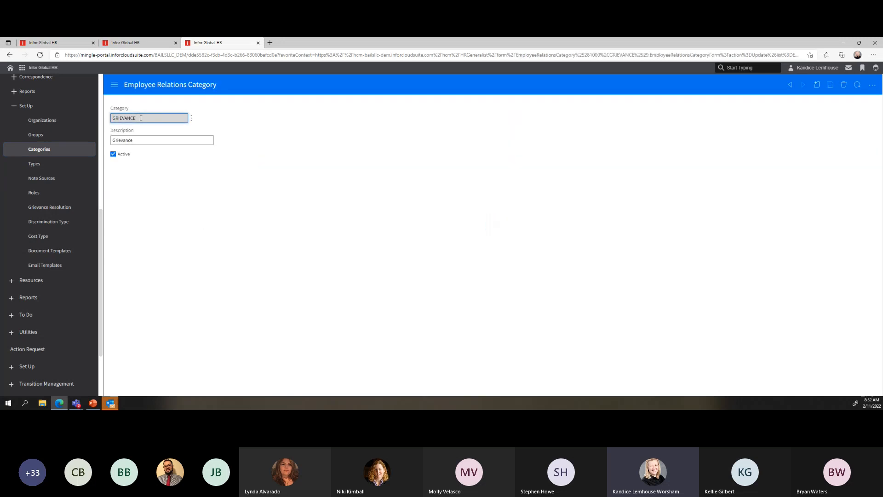
click(35, 167)
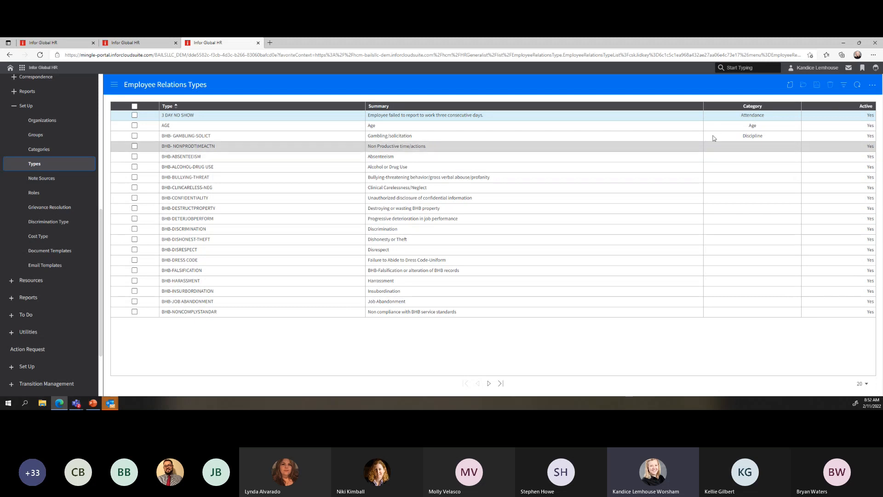
Review 3 DAY NO SHOW's confirmation message, summary, Enable For options and Coaching Create email rule
click(211, 118)
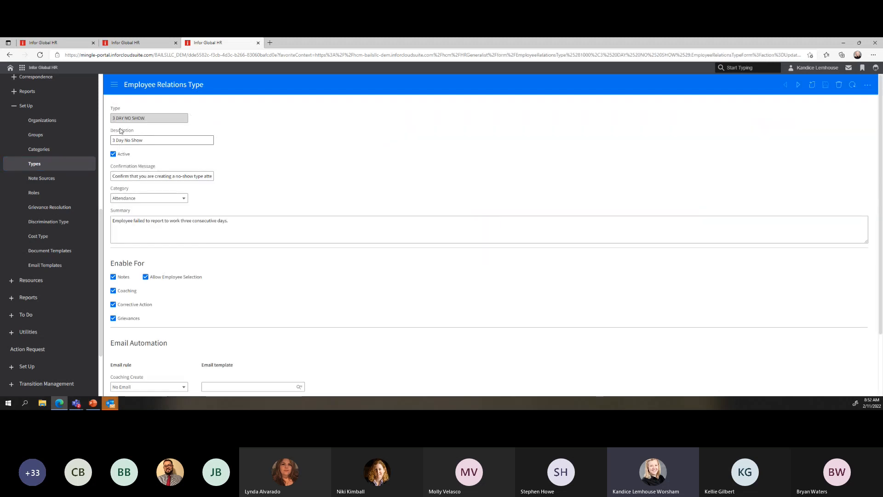
drag(113, 176, 229, 181)
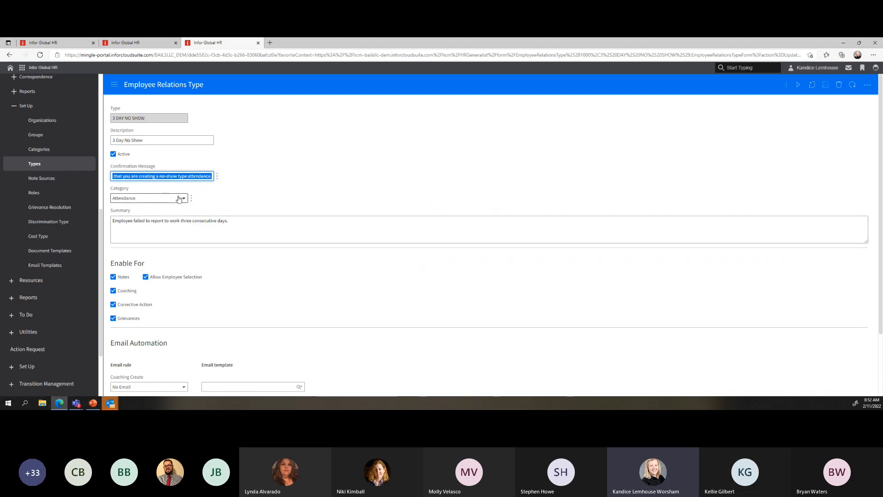
drag(232, 221, 109, 221)
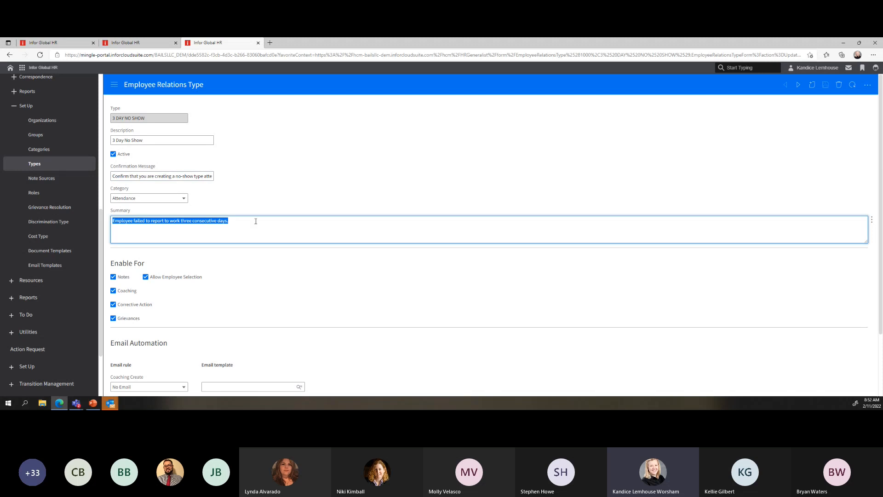
scroll(258, 220, down, 2)
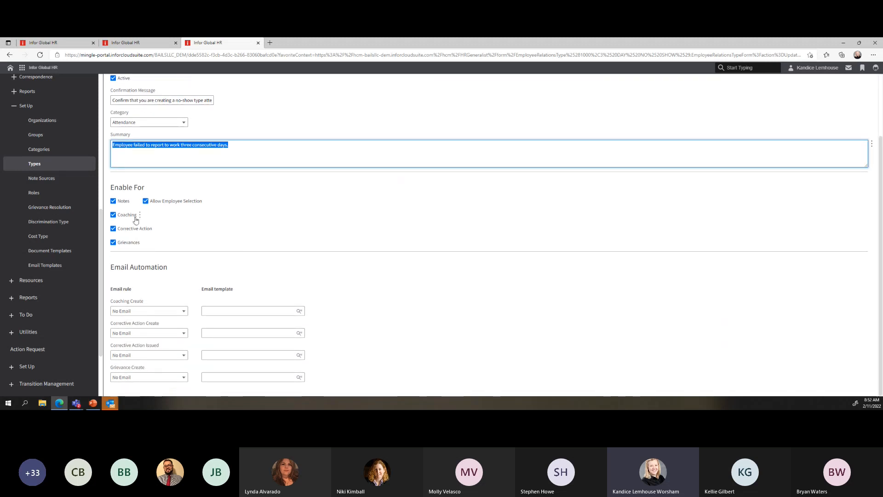
drag(111, 187, 147, 189)
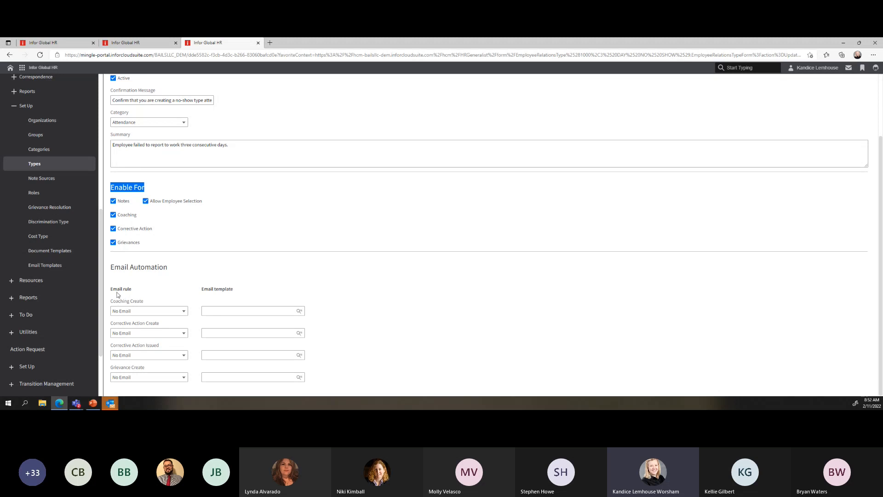
drag(111, 266, 182, 259)
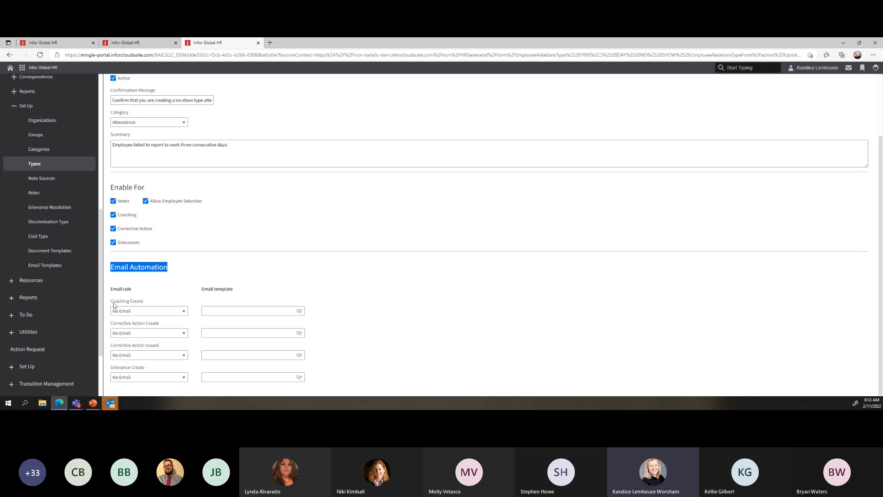
drag(114, 302, 165, 324)
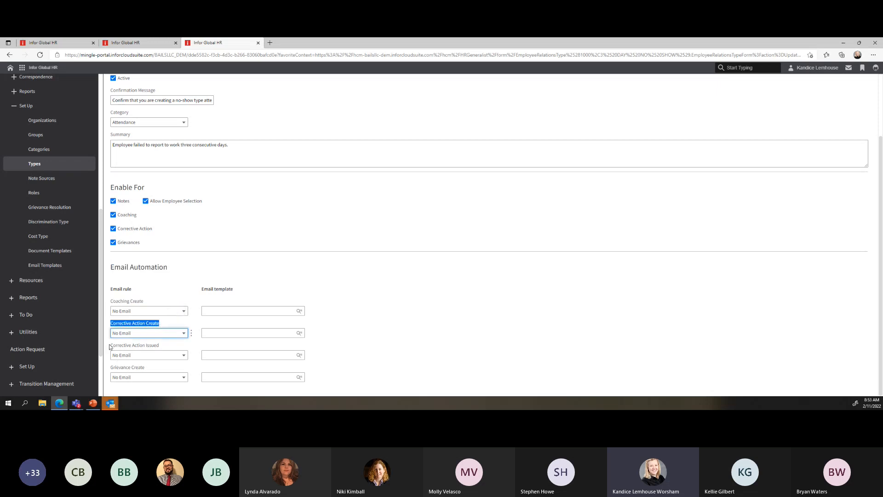
scroll(203, 291, up, 3)
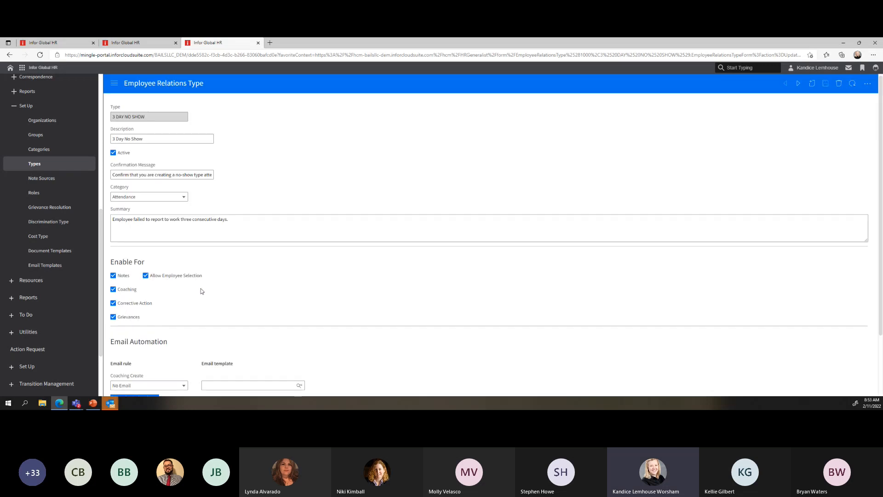
Browse Note Sources and Roles, ending on the four Grievance Resolutions FINAL_LEVEL to SECOND_LEVEL
click(48, 182)
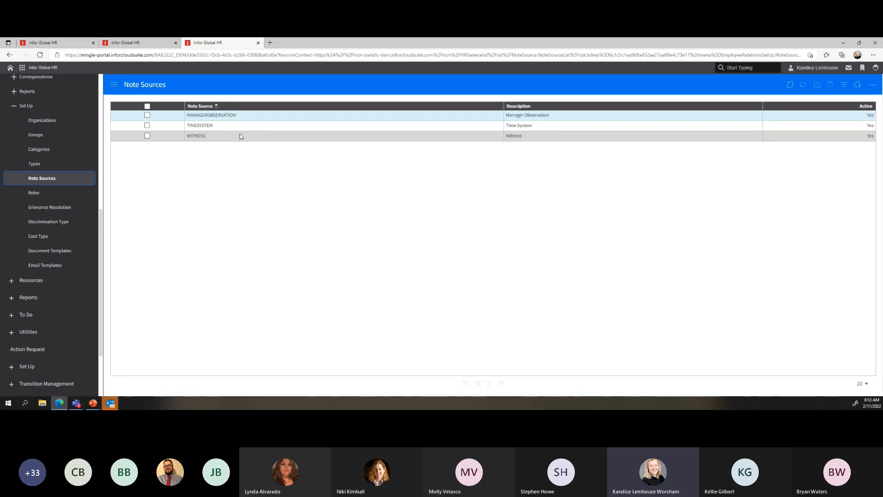
click(35, 194)
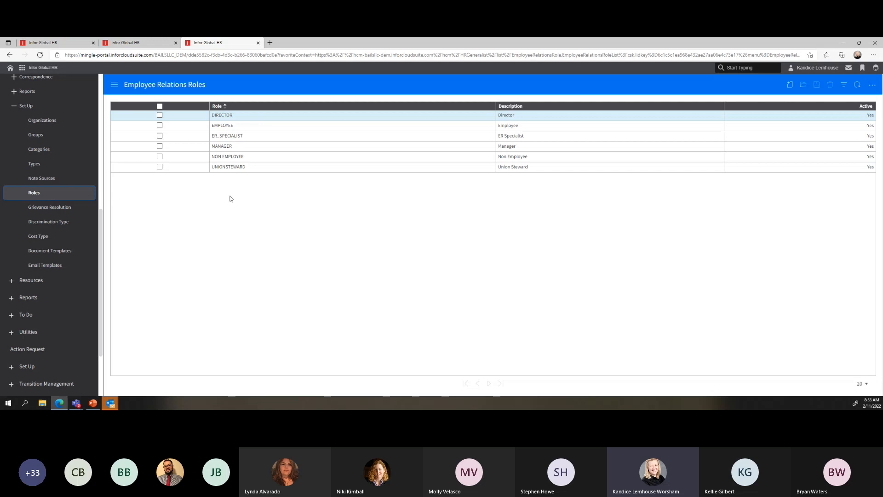
click(48, 210)
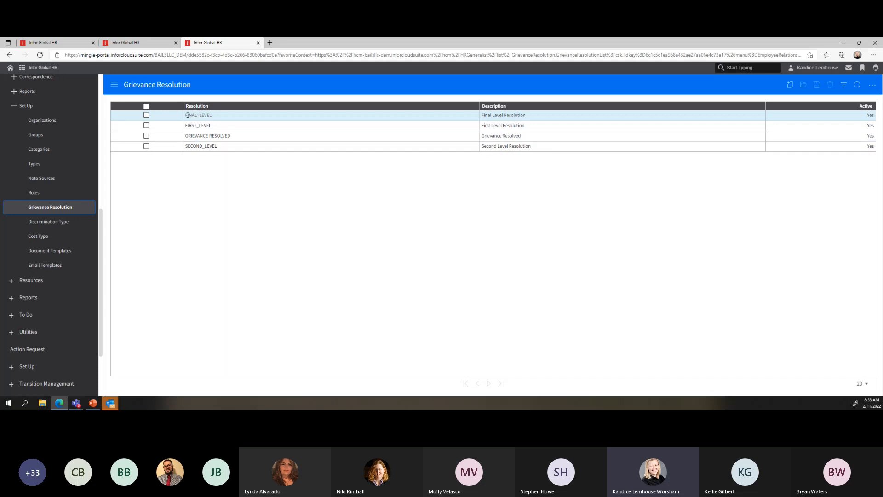
Highlight the FINAL_LEVEL resolution, view discrimination types, then open the ADMINISTRATIVE/LEGAL cost types list
drag(188, 115, 240, 134)
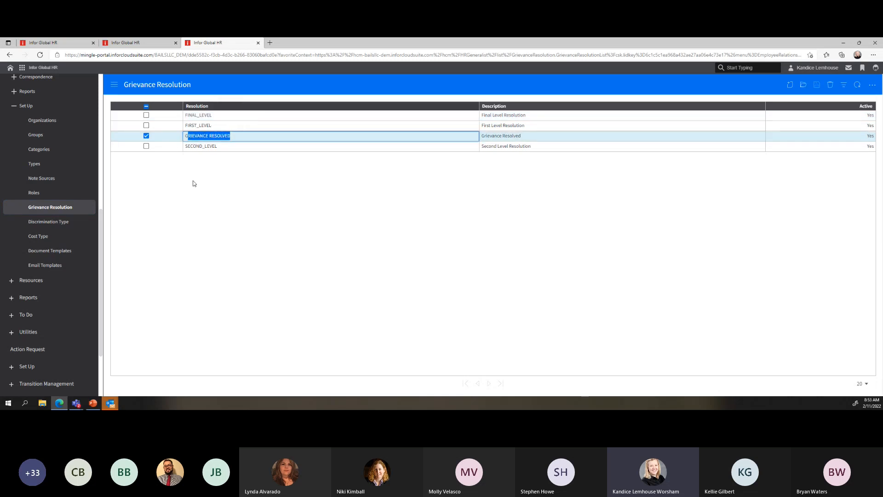
click(42, 223)
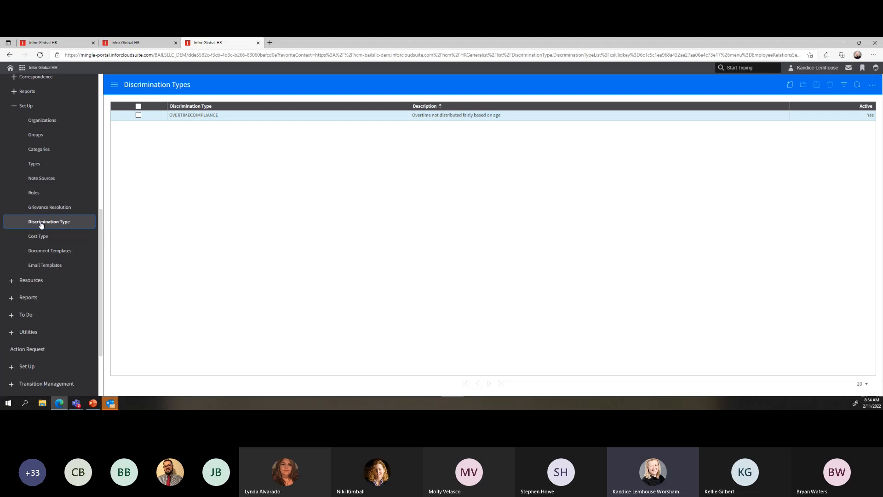
click(39, 238)
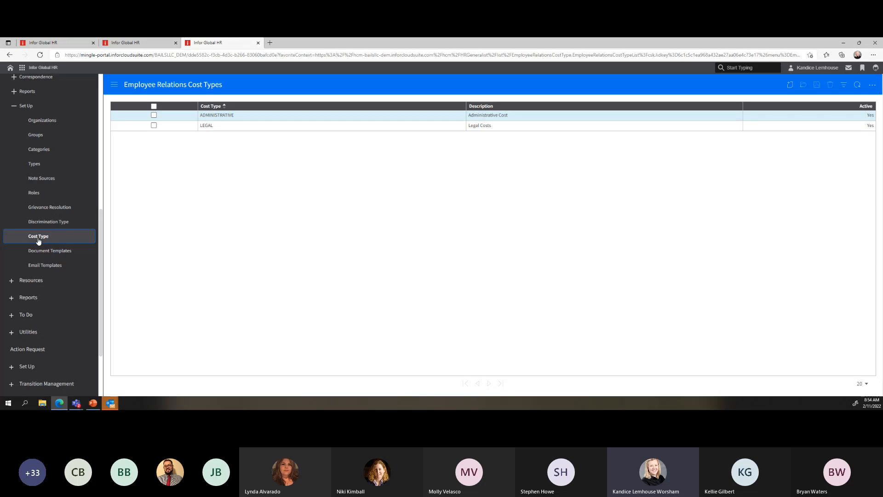
Open the COUNSELING coaching document template, then return to the Document Templates list
click(48, 253)
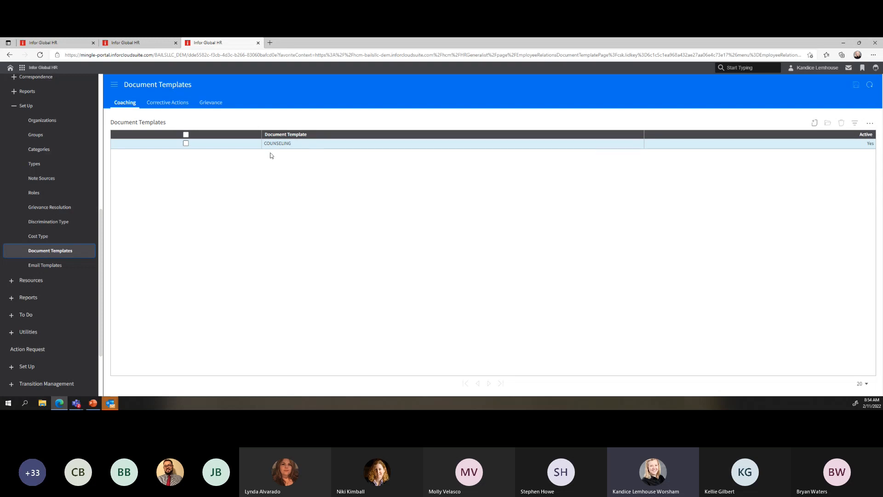
double_click(297, 143)
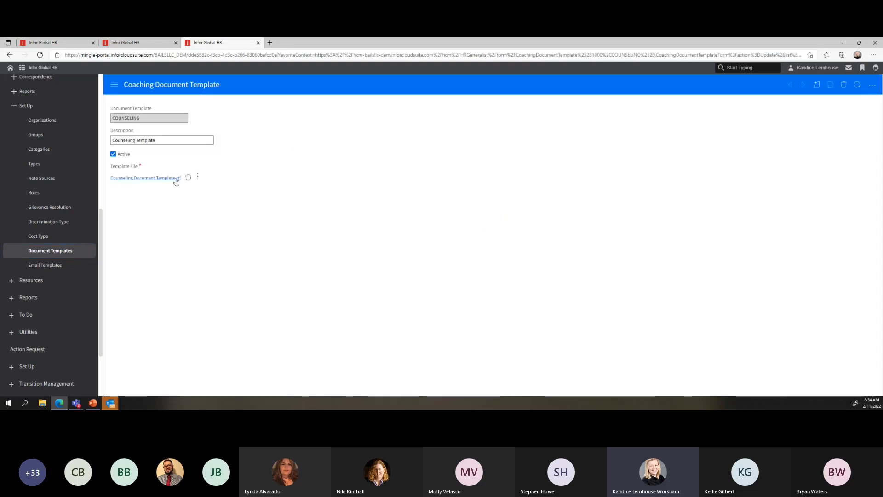
click(44, 256)
Browse the Coaching, Grievance and Corrective Actions document templates, then go to Email Templates
click(127, 106)
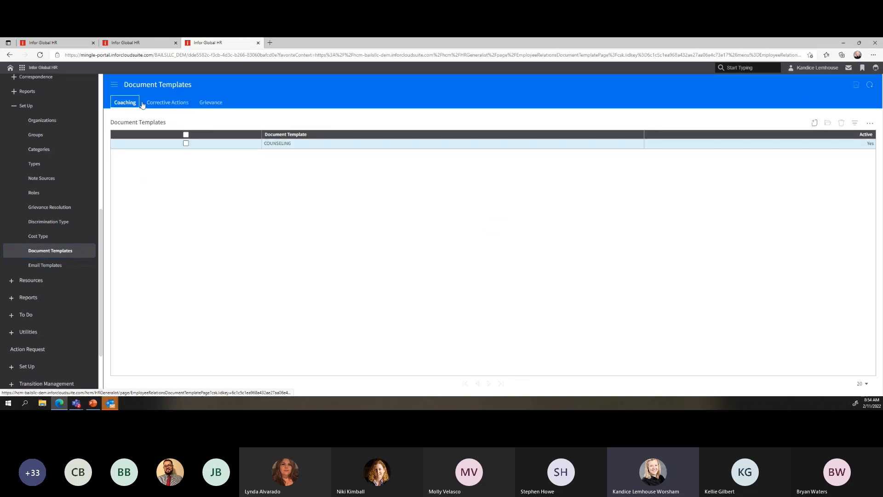
click(212, 104)
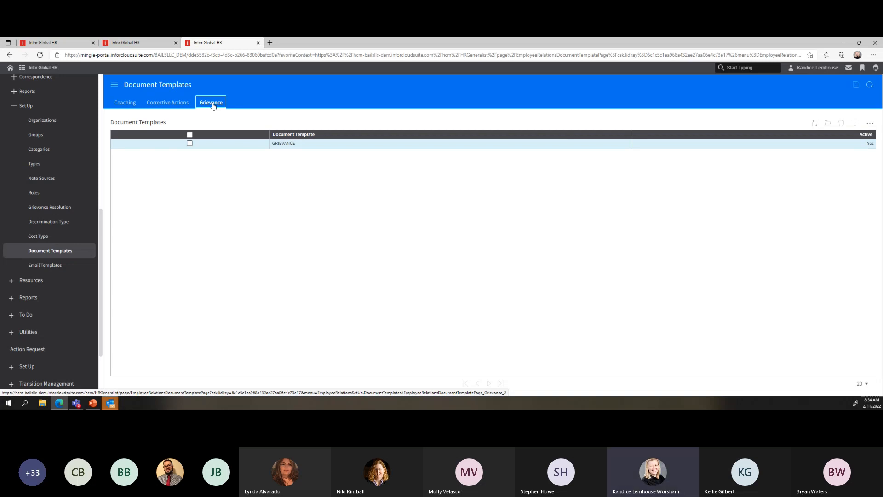
click(163, 107)
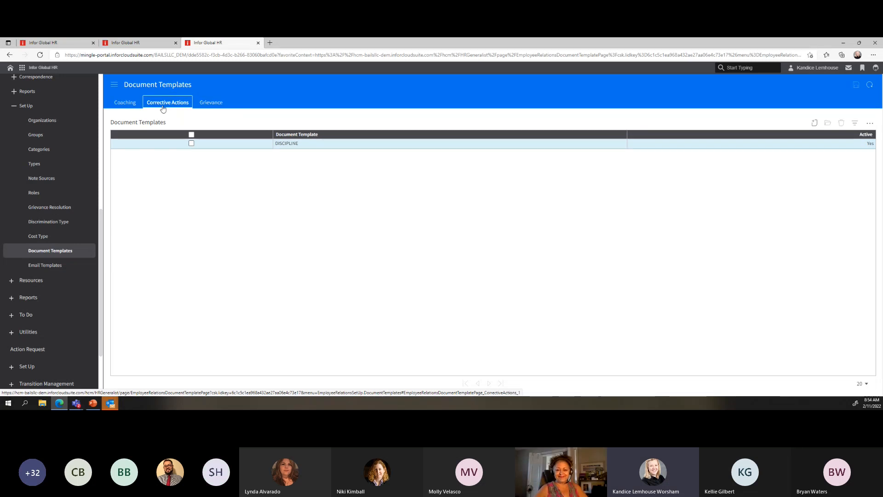
click(43, 266)
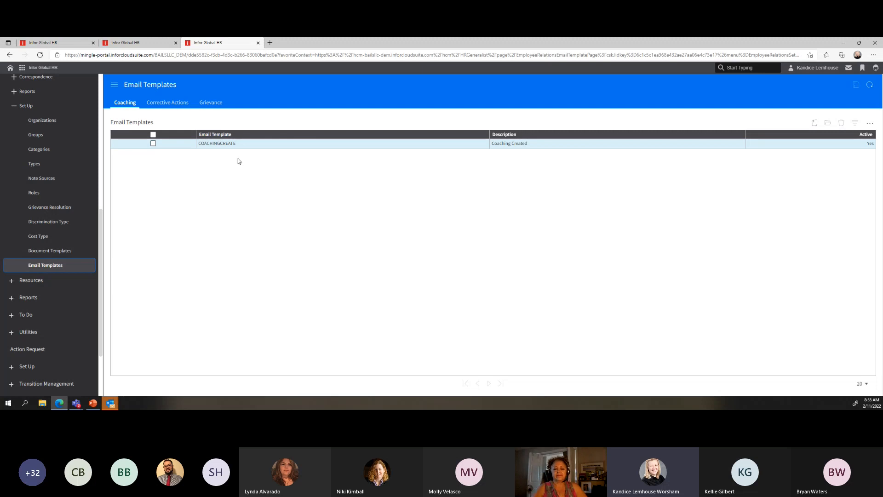
double_click(256, 144)
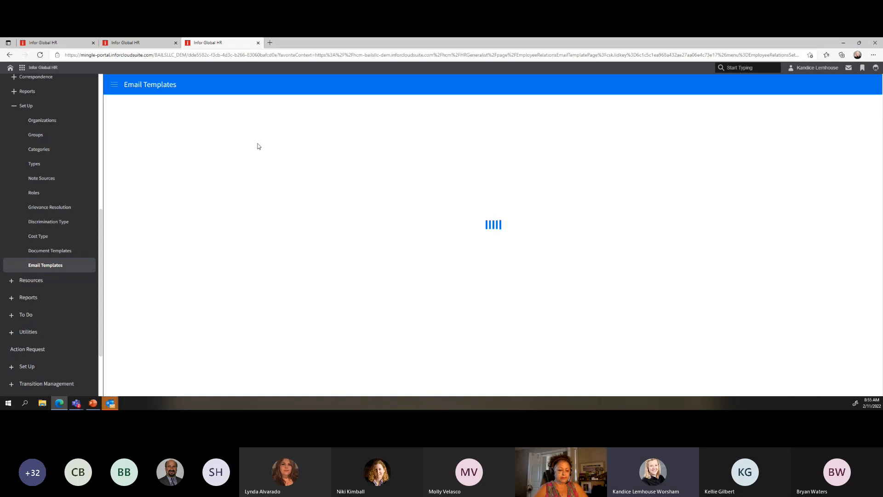
drag(189, 304, 133, 281)
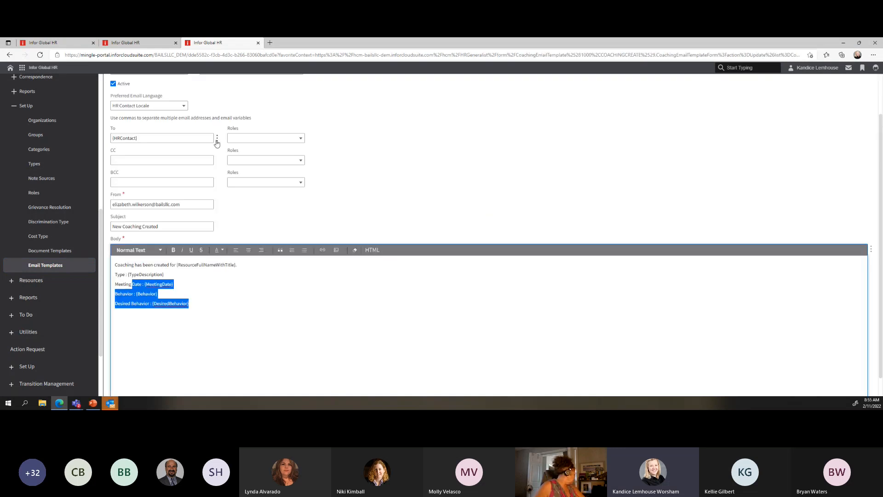
click(217, 138)
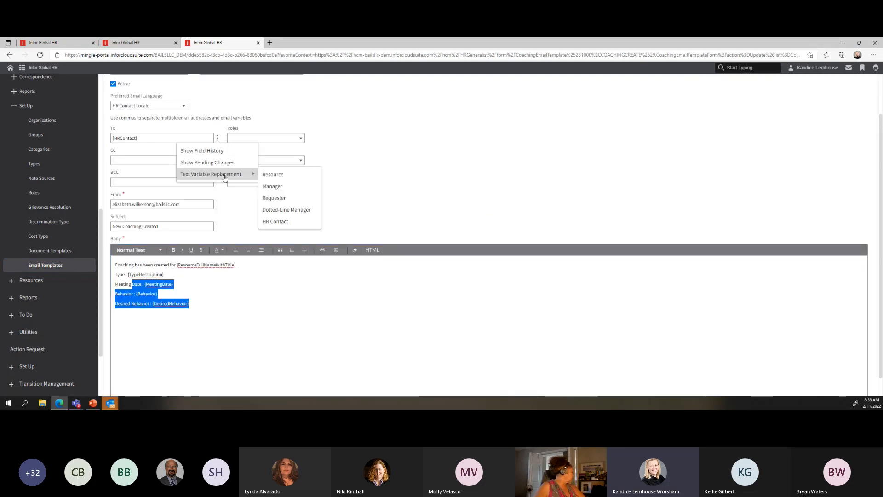
click(356, 228)
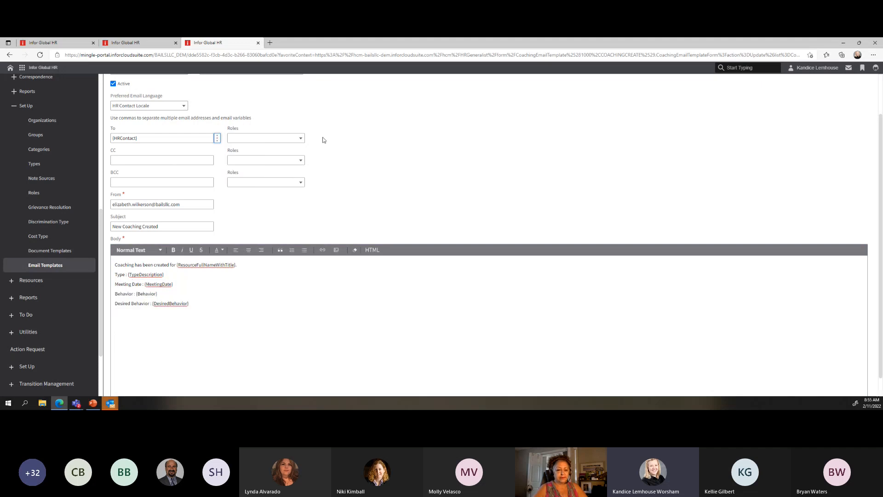
click(301, 139)
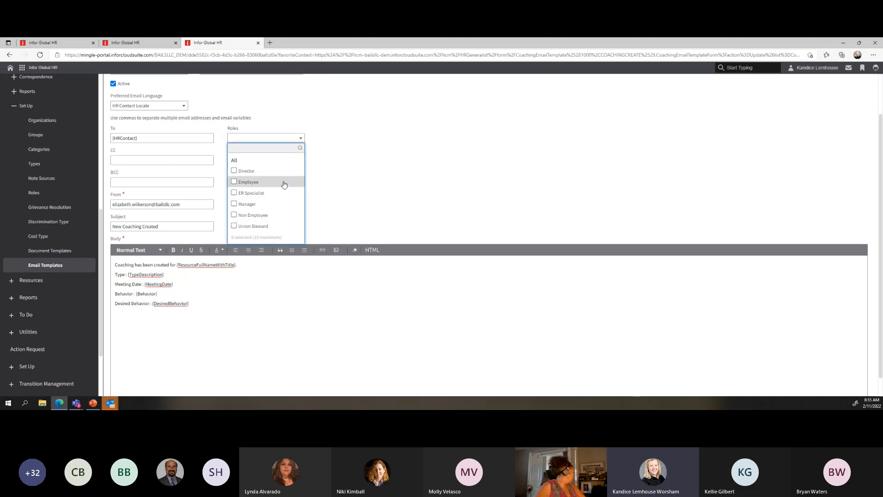
click(262, 177)
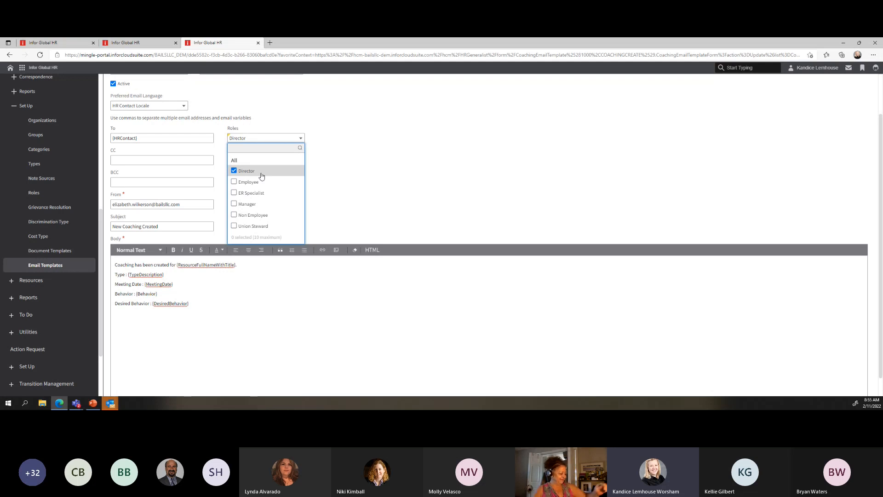
click(234, 171)
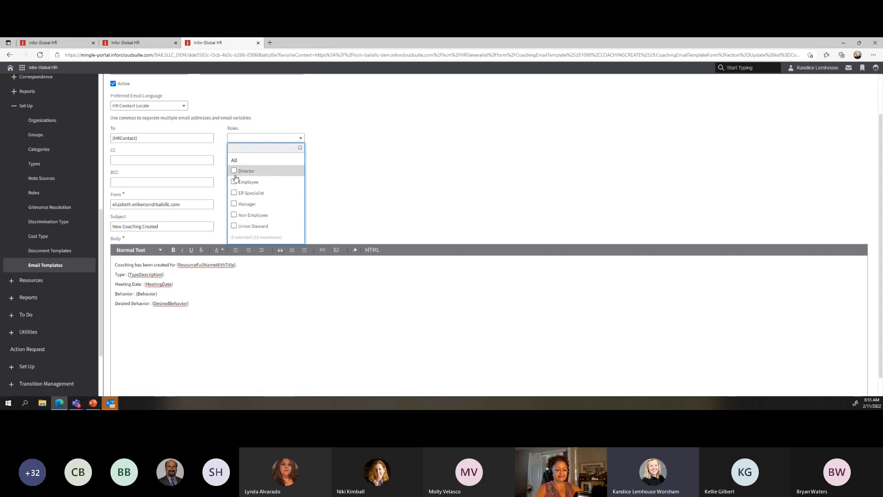
click(28, 267)
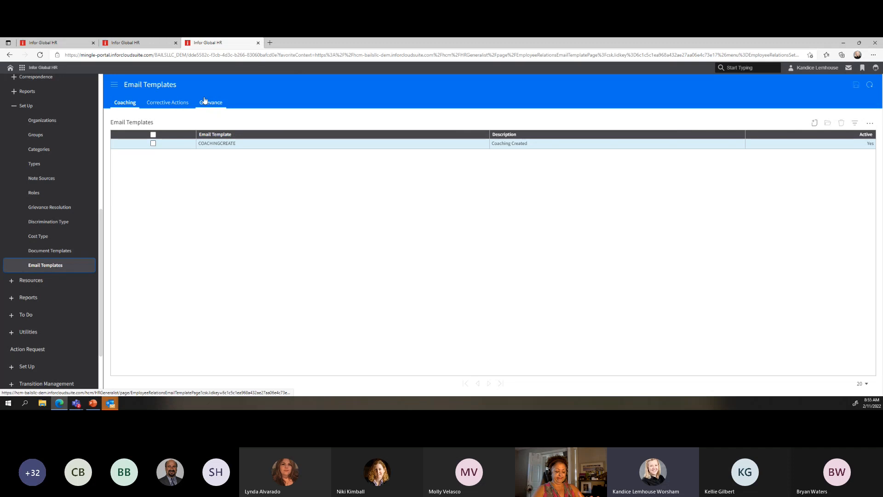
Collapse Setup, expand the Correspondence group and open the Correspondence page
click(13, 109)
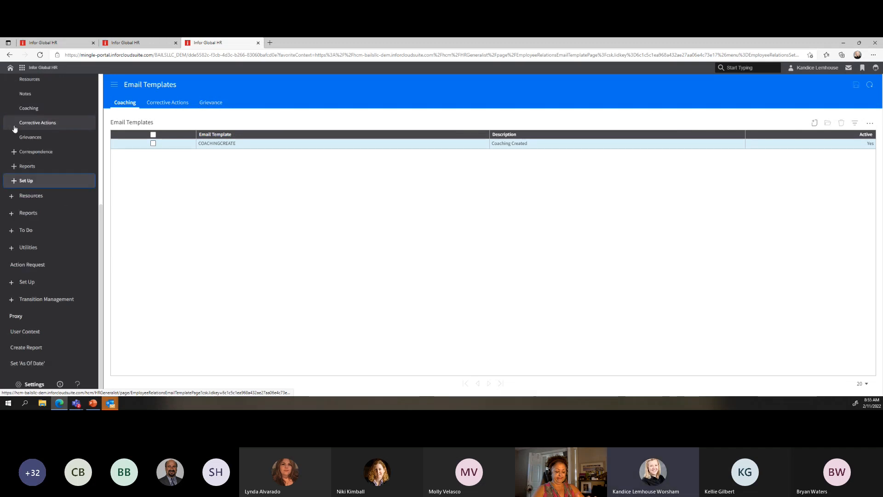
click(14, 167)
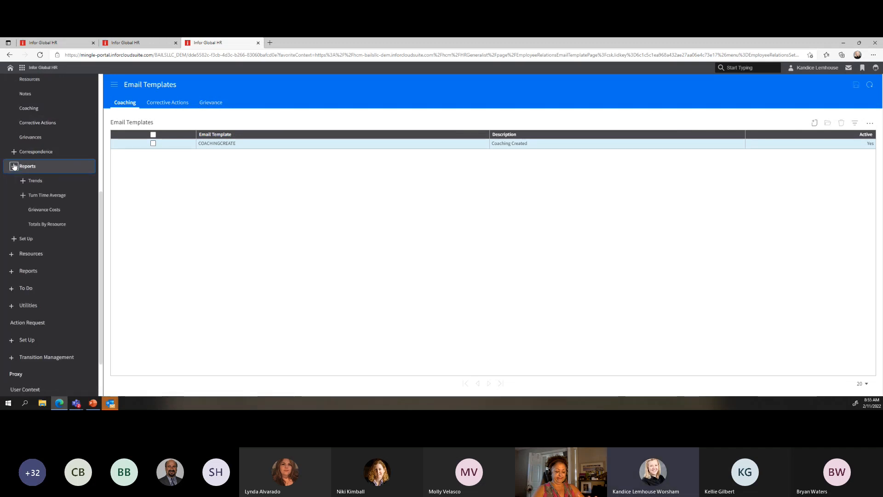
click(16, 168)
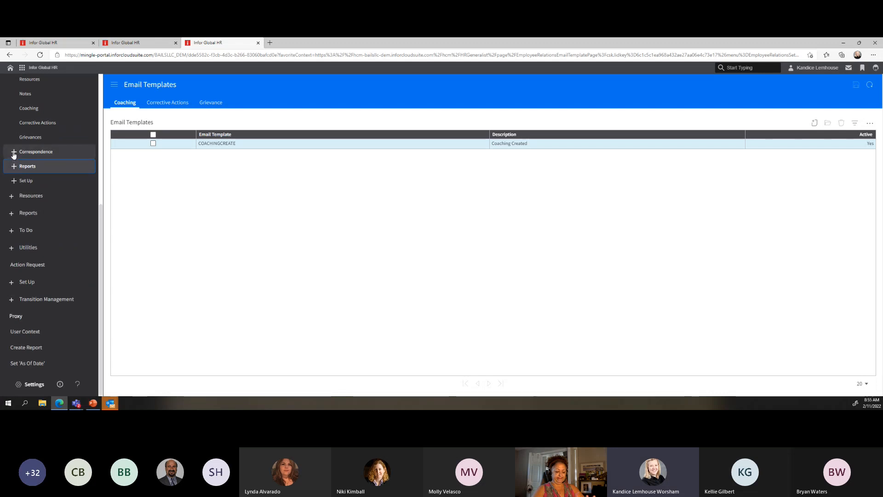
click(14, 152)
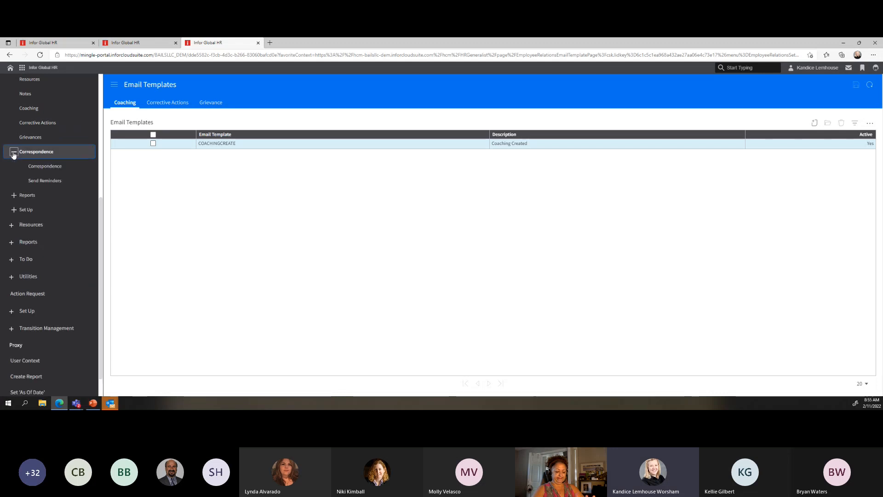
click(45, 168)
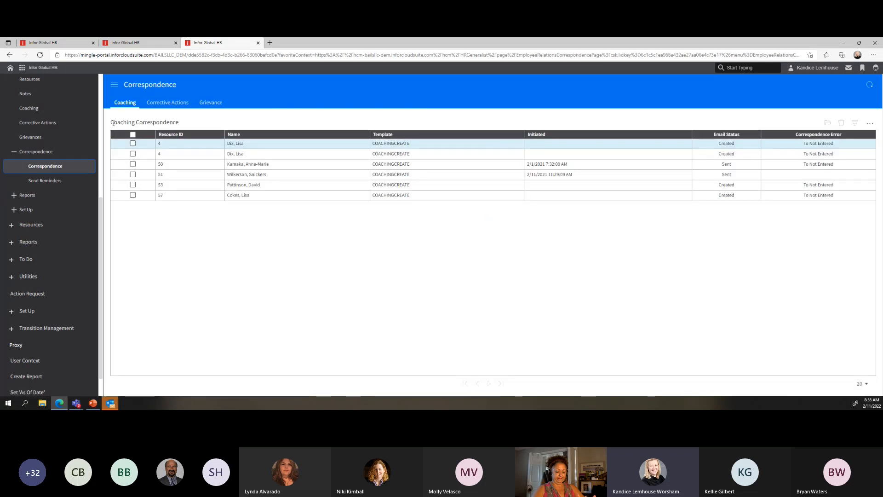
Review the Coaching, Corrective Actions and Grievance correspondence lists, then collapse Correspondence
drag(112, 122, 189, 124)
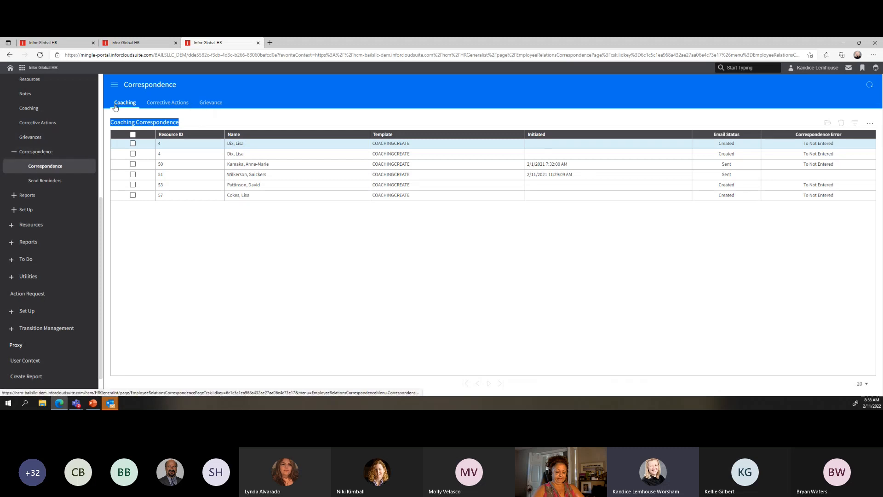
click(161, 104)
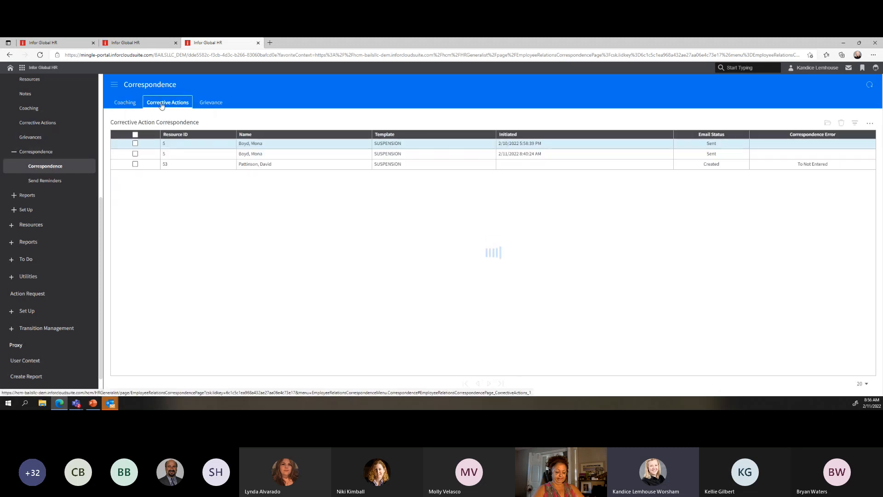
click(198, 104)
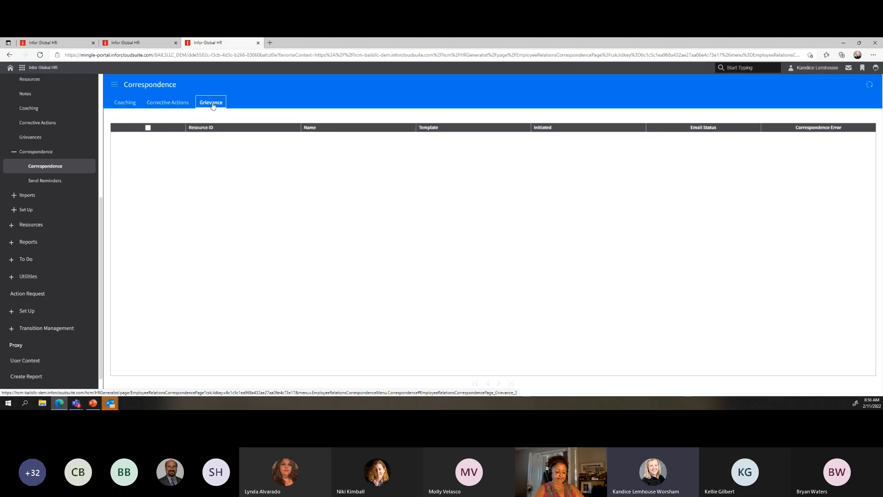
click(162, 106)
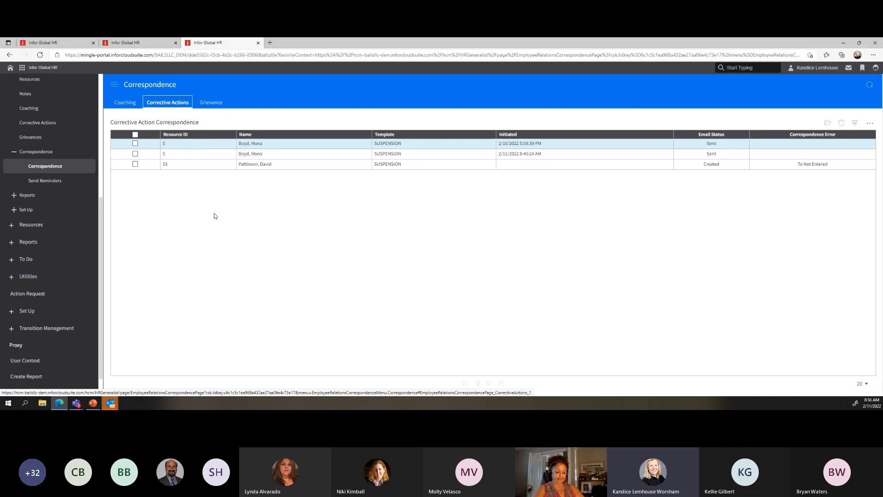
click(125, 102)
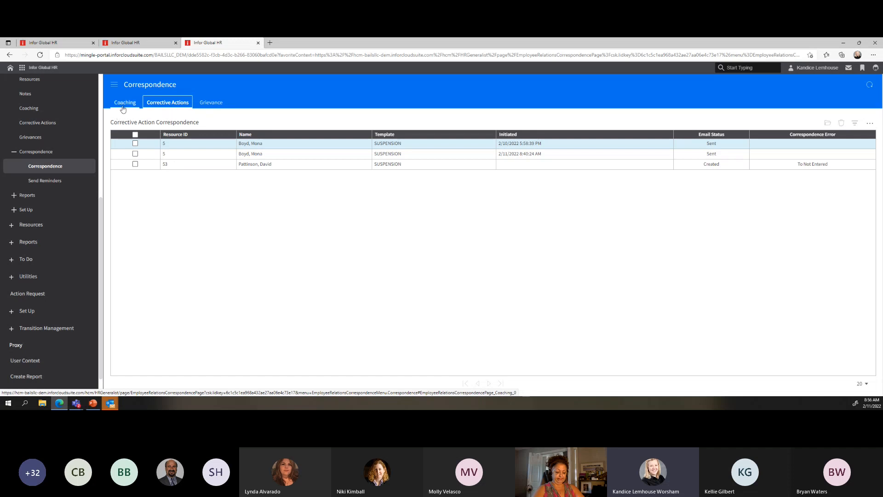
click(13, 156)
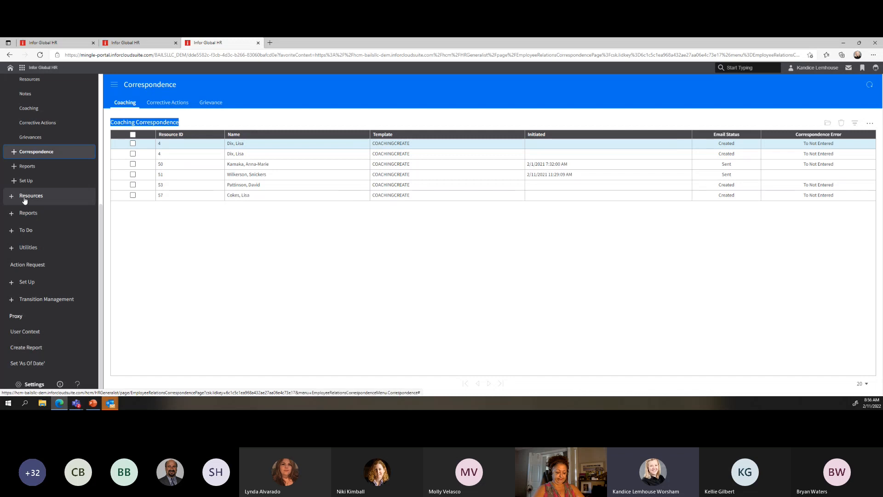
Bring the PowerPoint deck, showing slide 12 'Coaching', to the centre of the desktop
click(94, 405)
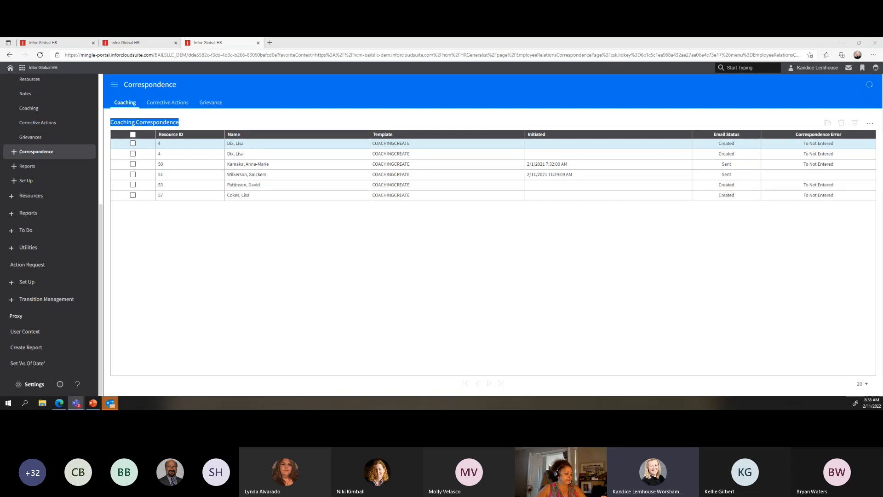
click(843, 43)
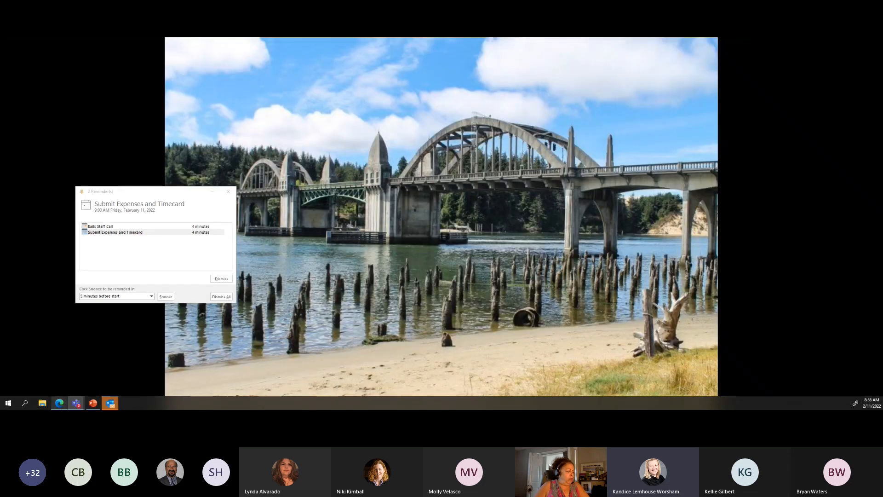
drag(0, 128, 441, 96)
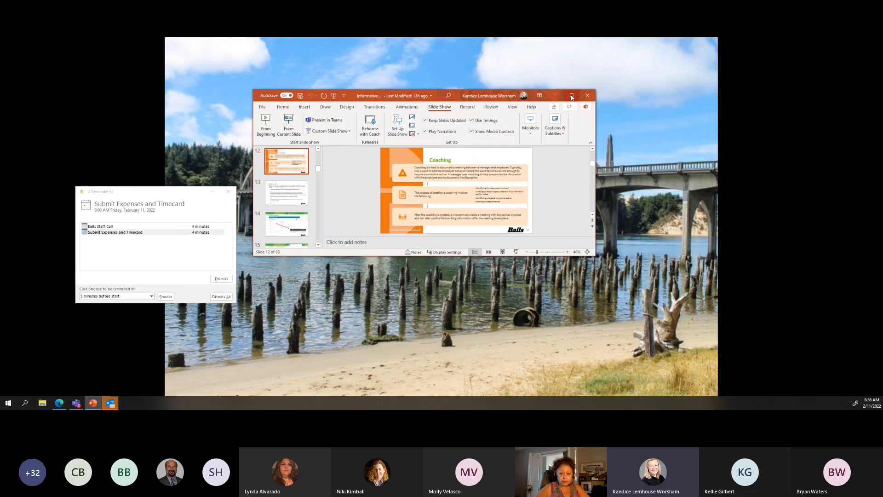